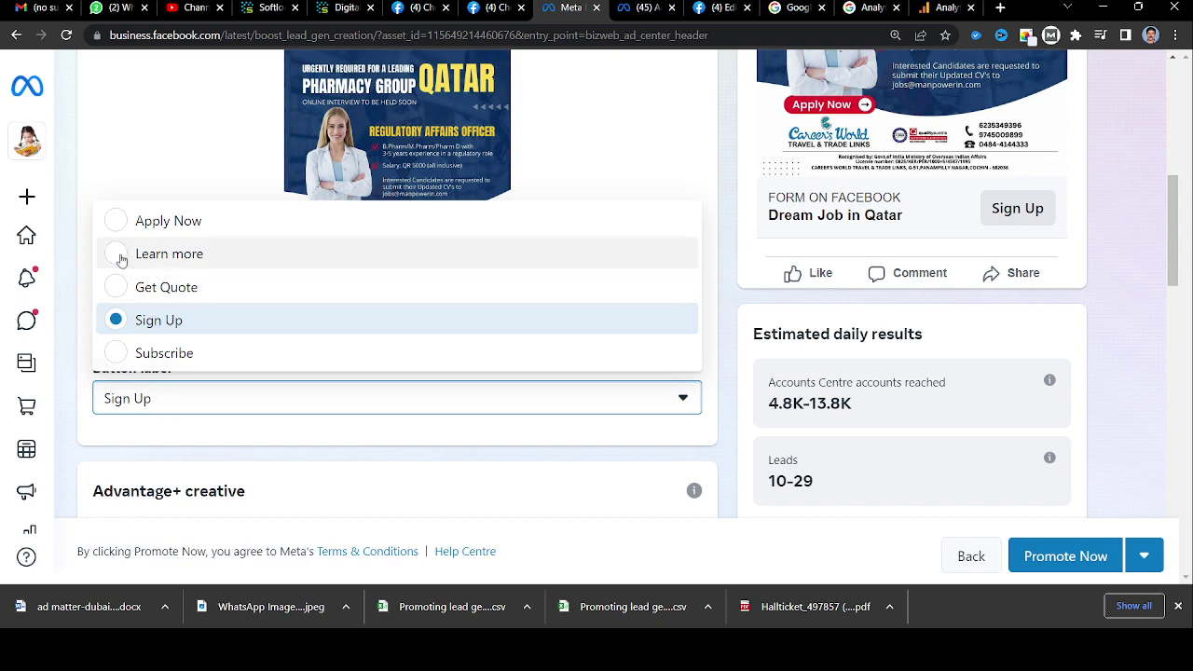
Step: Set the ad's button label to Apply Now and check the description, image and headline in the ad preview
left_click(114, 222)
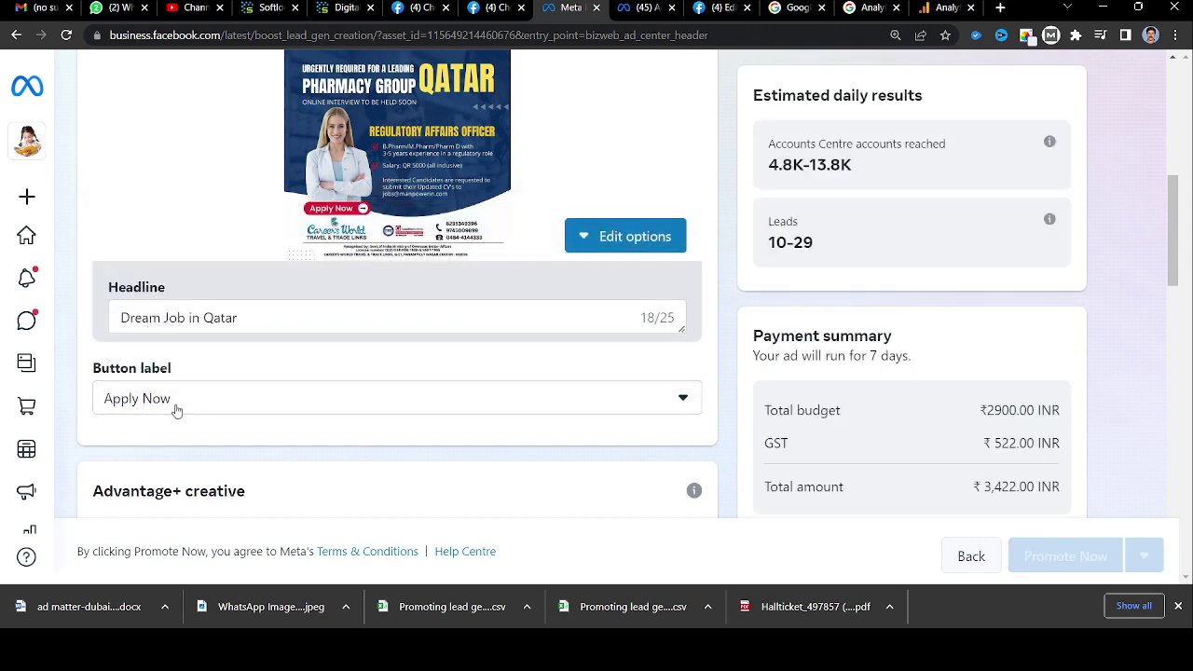
scroll(801, 298, "up", 2)
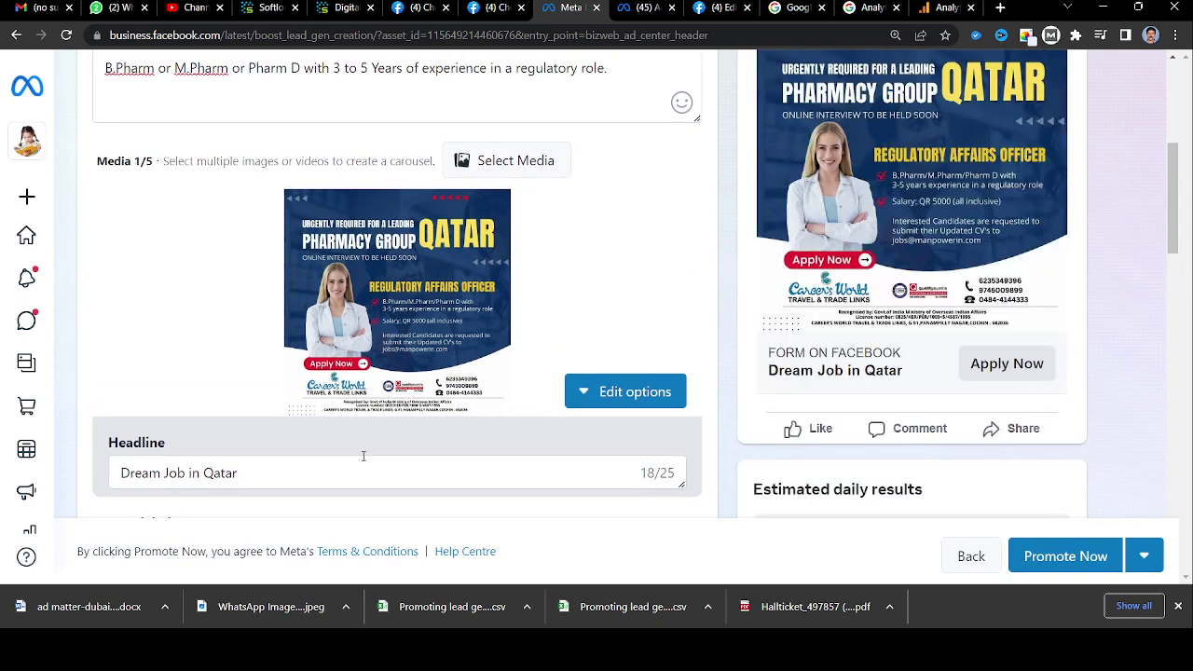
scroll(271, 381, "down", 2)
scroll(1061, 180, "up", 5)
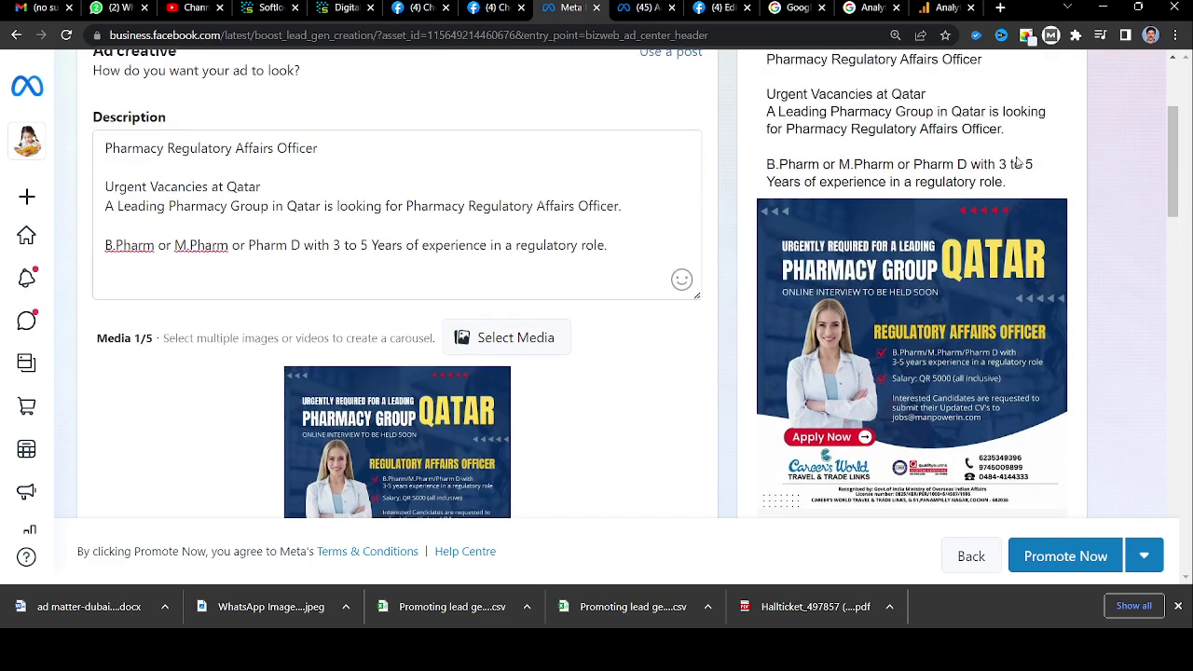
scroll(964, 347, "down", 2)
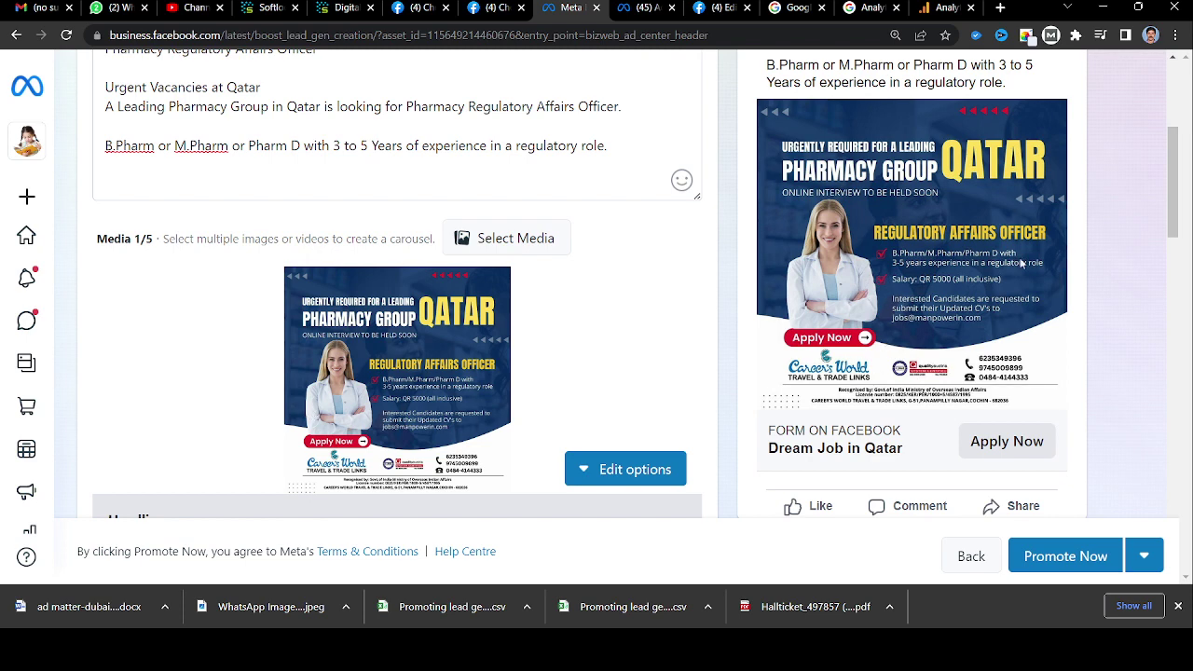
scroll(940, 144, "down", 1)
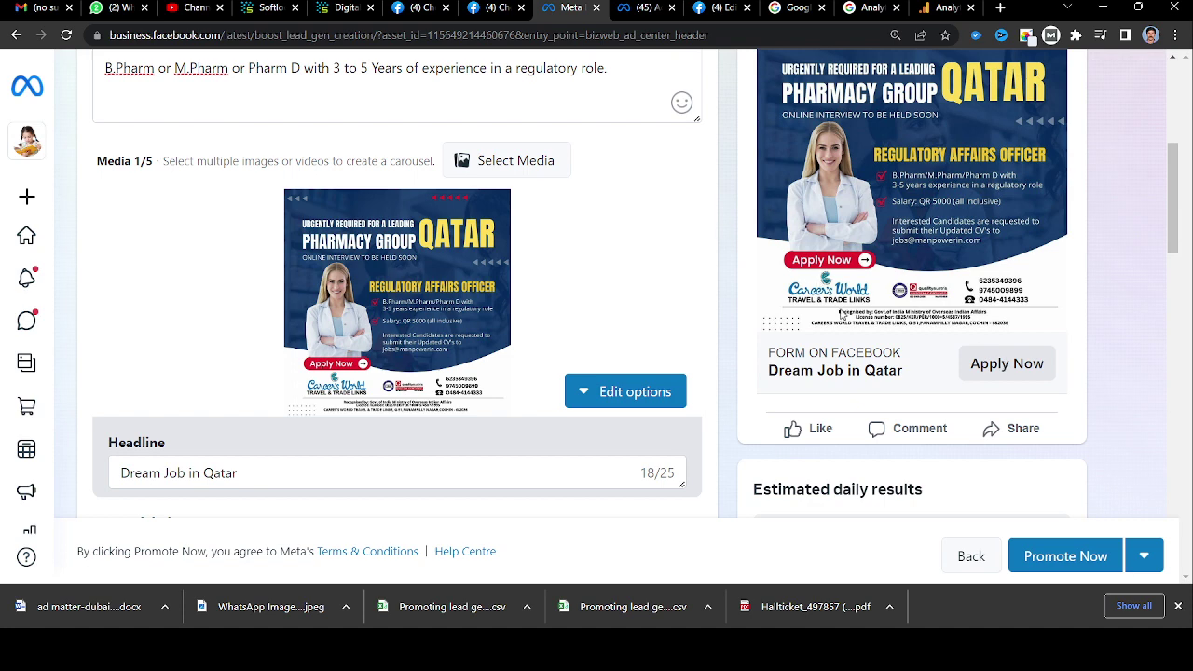
scroll(841, 315, "up", 2)
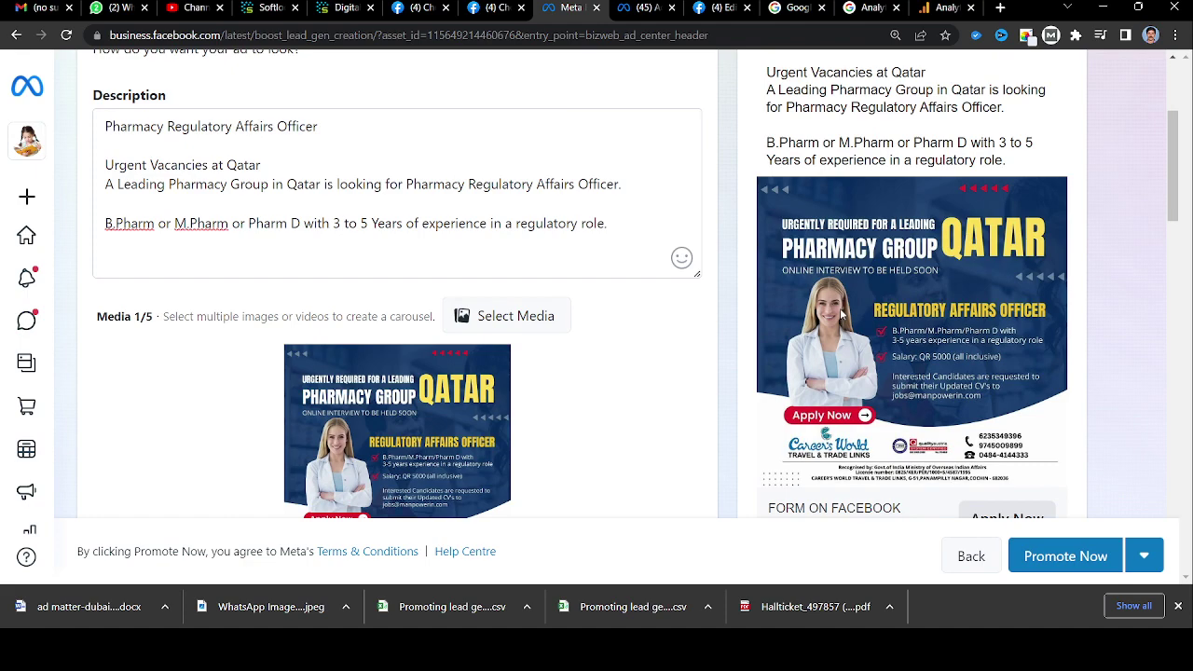
scroll(842, 316, "down", 4)
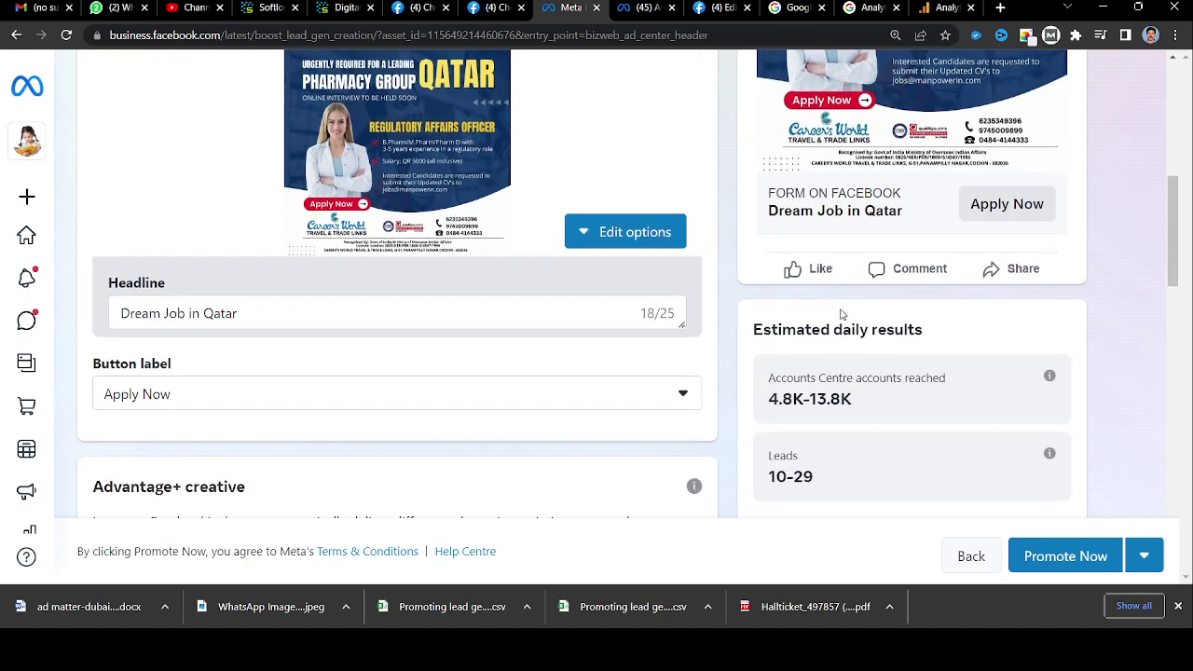
Step: Review the Advantage+ creative, special ad category and audience settings, including the audience details and the saved audiences
scroll(842, 315, "down", 2)
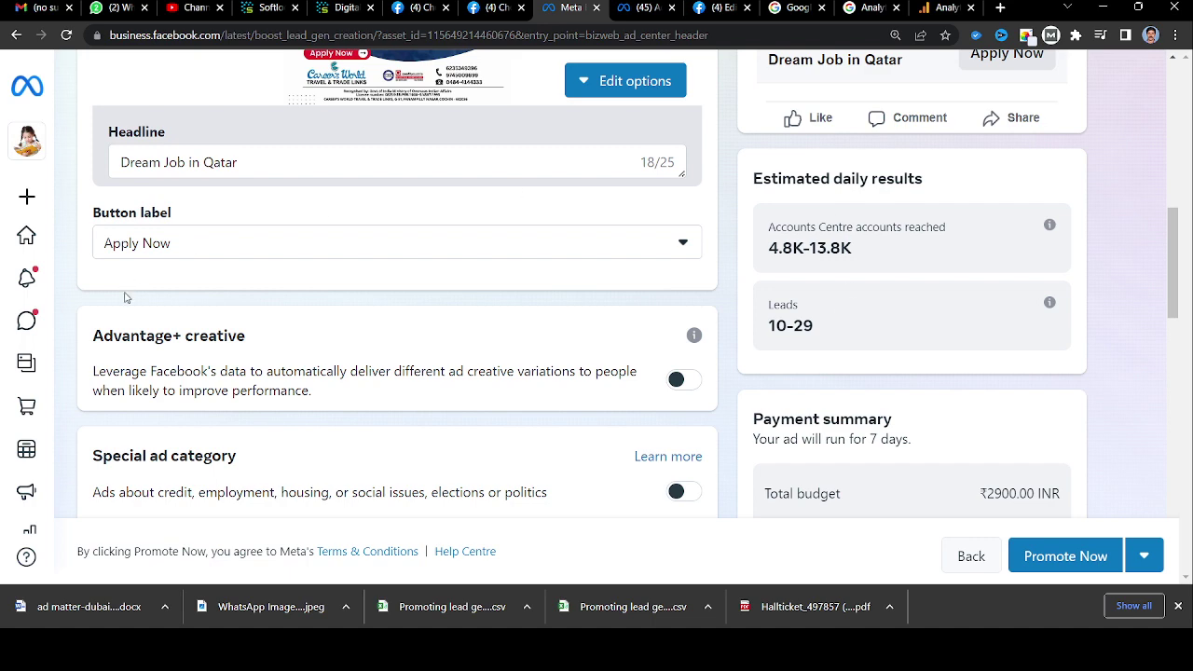
scroll(398, 341, "down", 2)
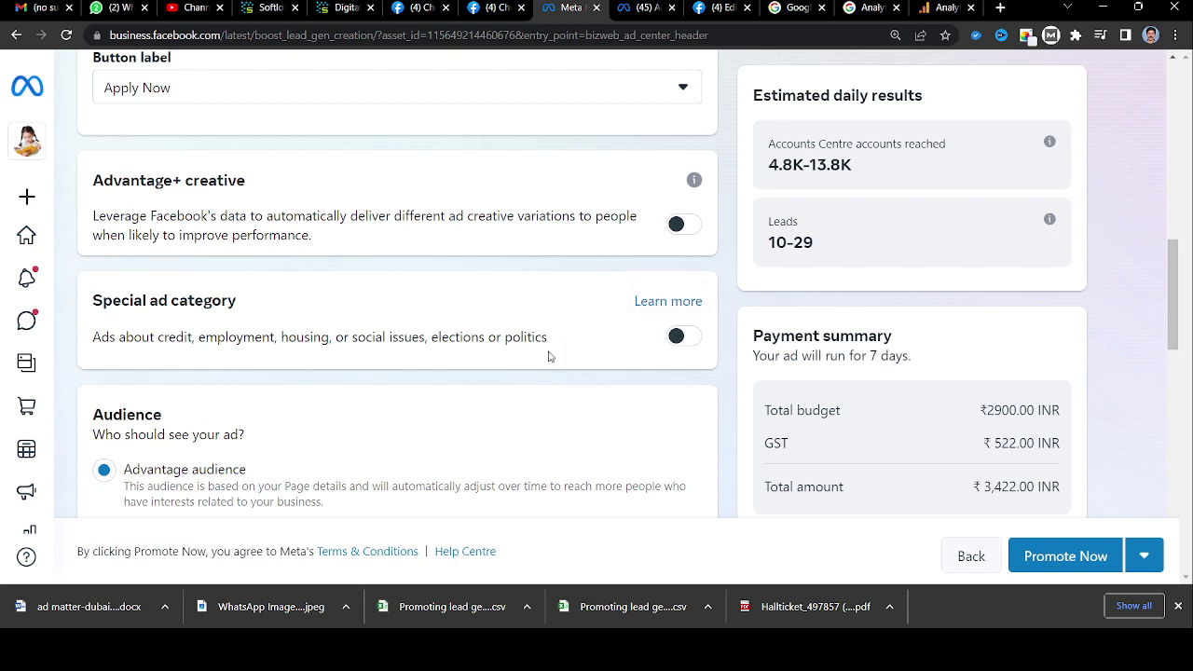
scroll(548, 357, "down", 1)
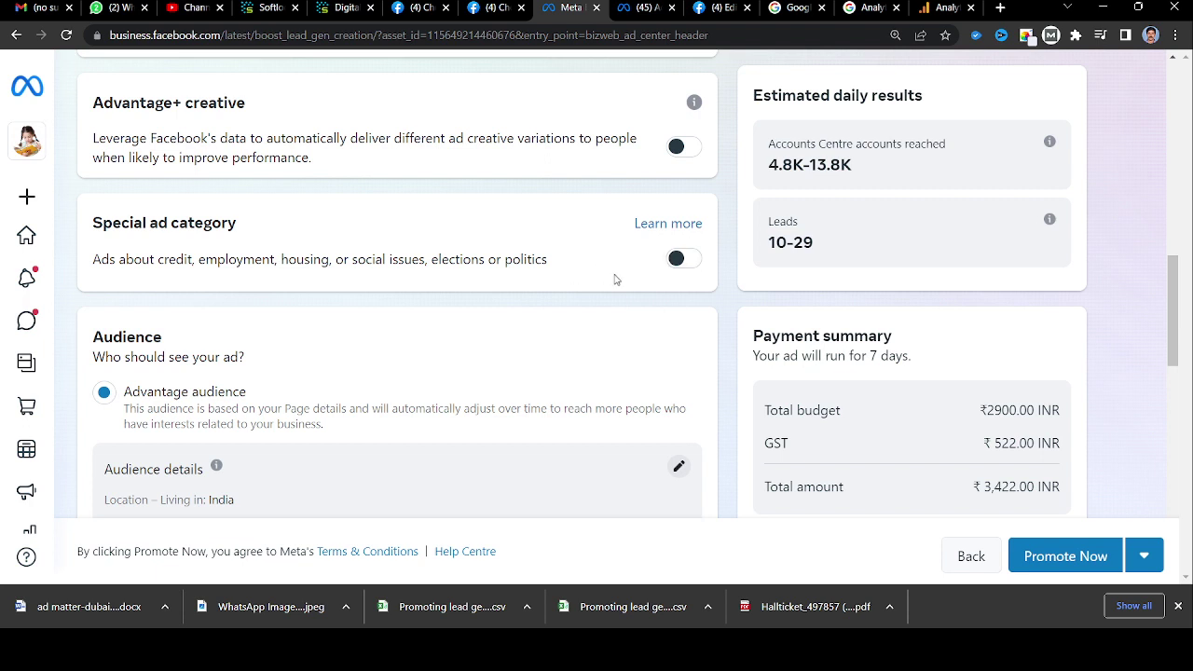
scroll(880, 198, "up", 2)
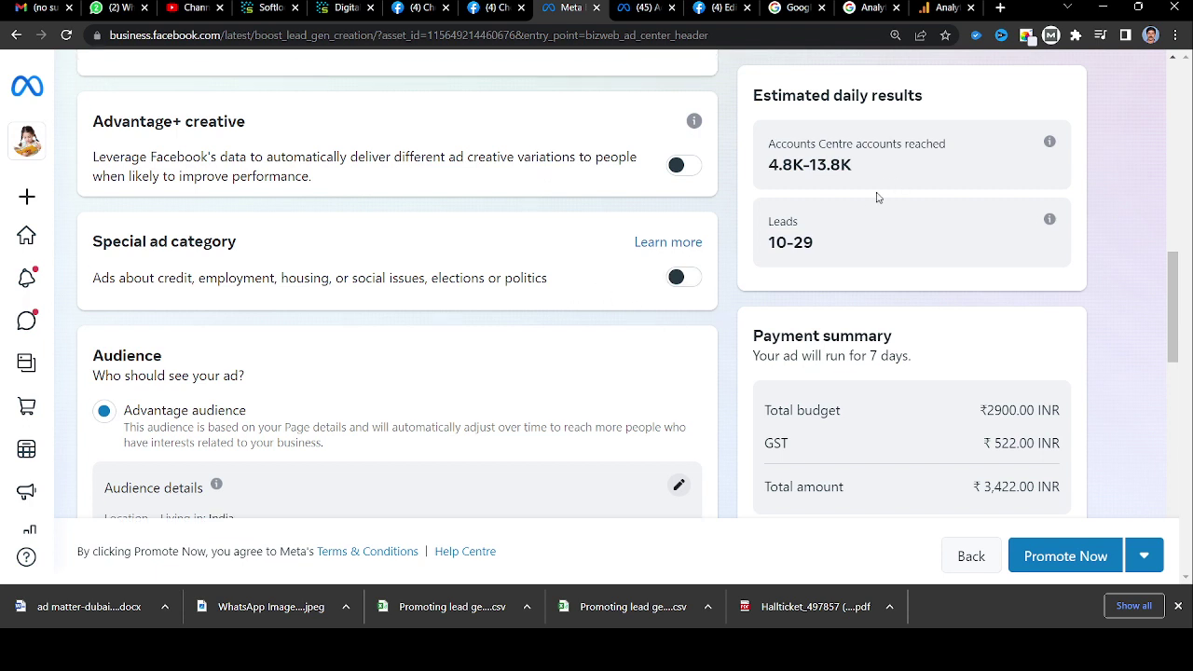
scroll(554, 416, "down", 1)
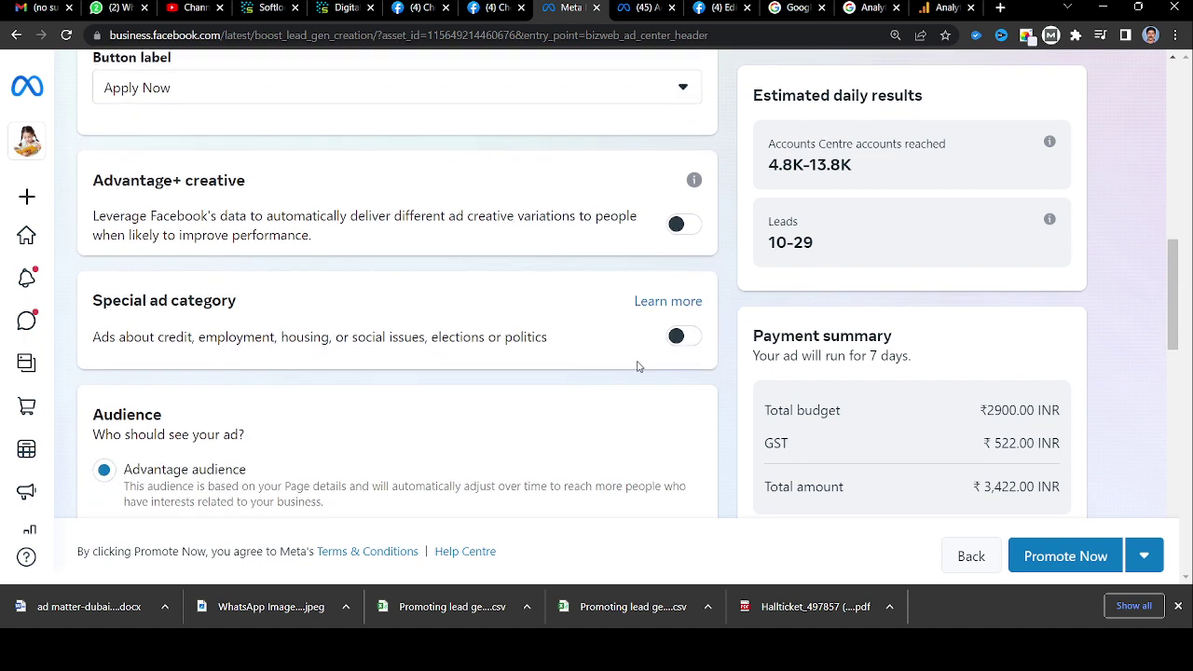
scroll(637, 366, "down", 3)
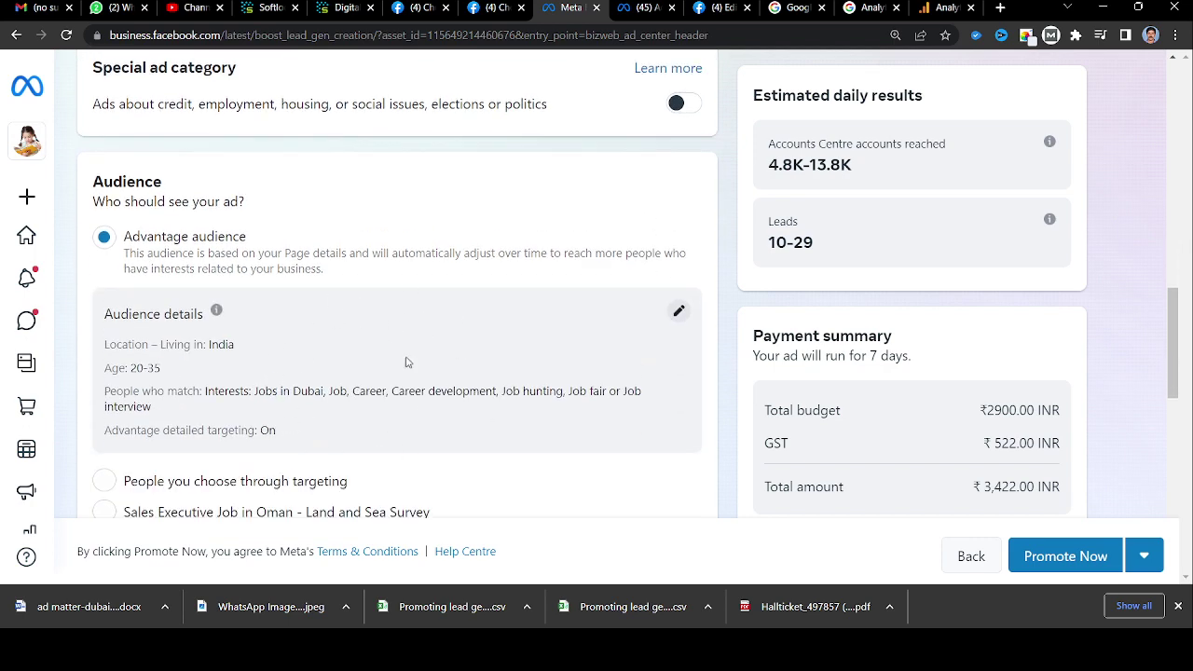
scroll(455, 380, "down", 3)
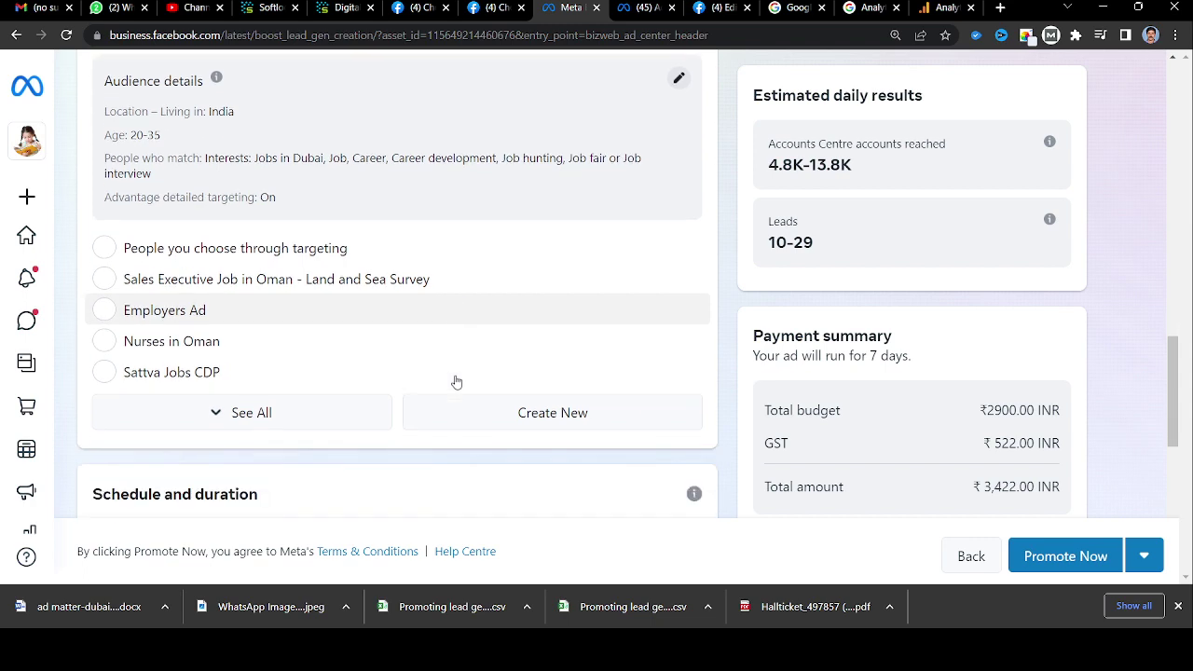
scroll(455, 380, "up", 2)
mouse_move(2, 235)
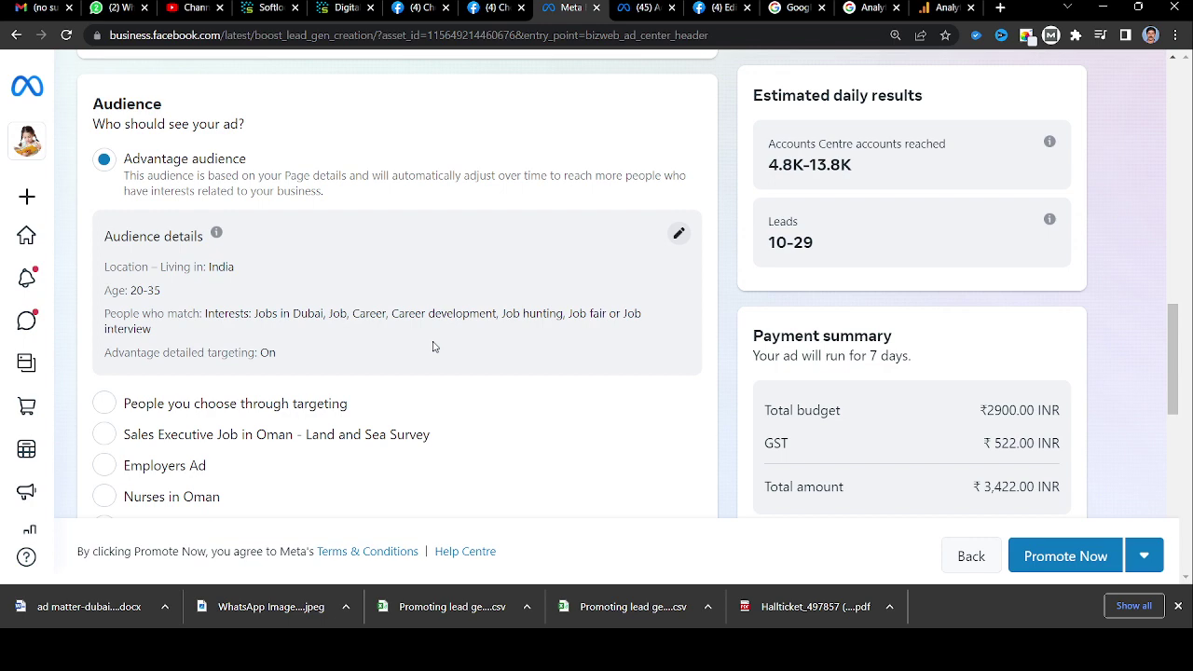
scroll(433, 346, "down", 2)
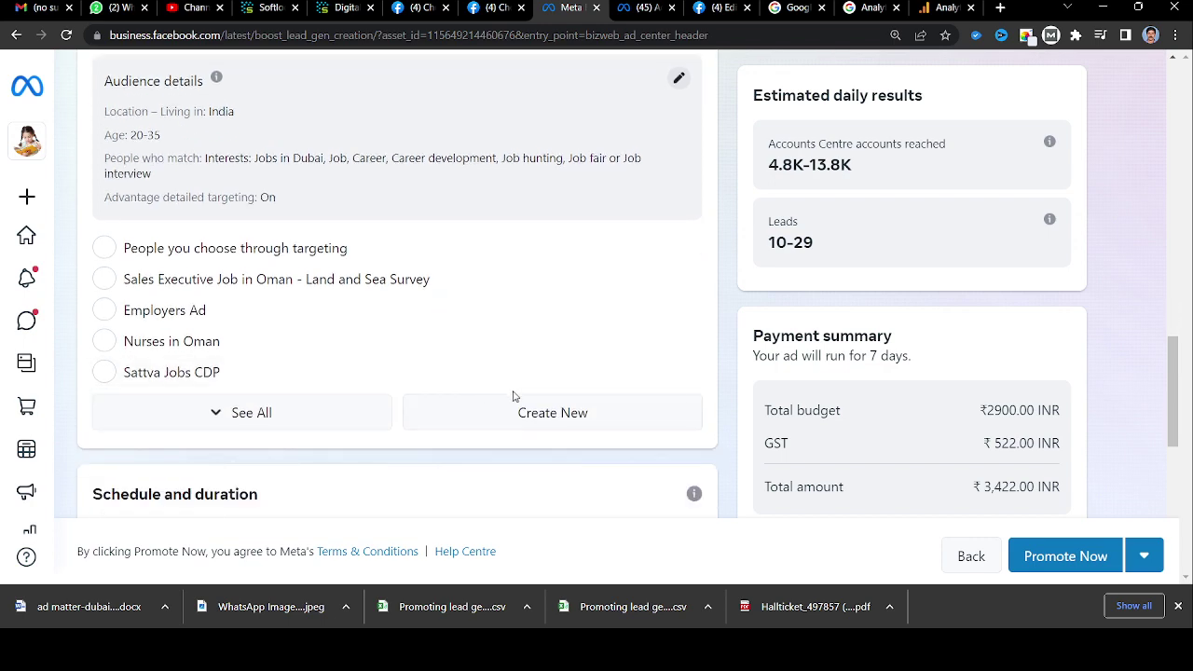
scroll(426, 284, "up", 1)
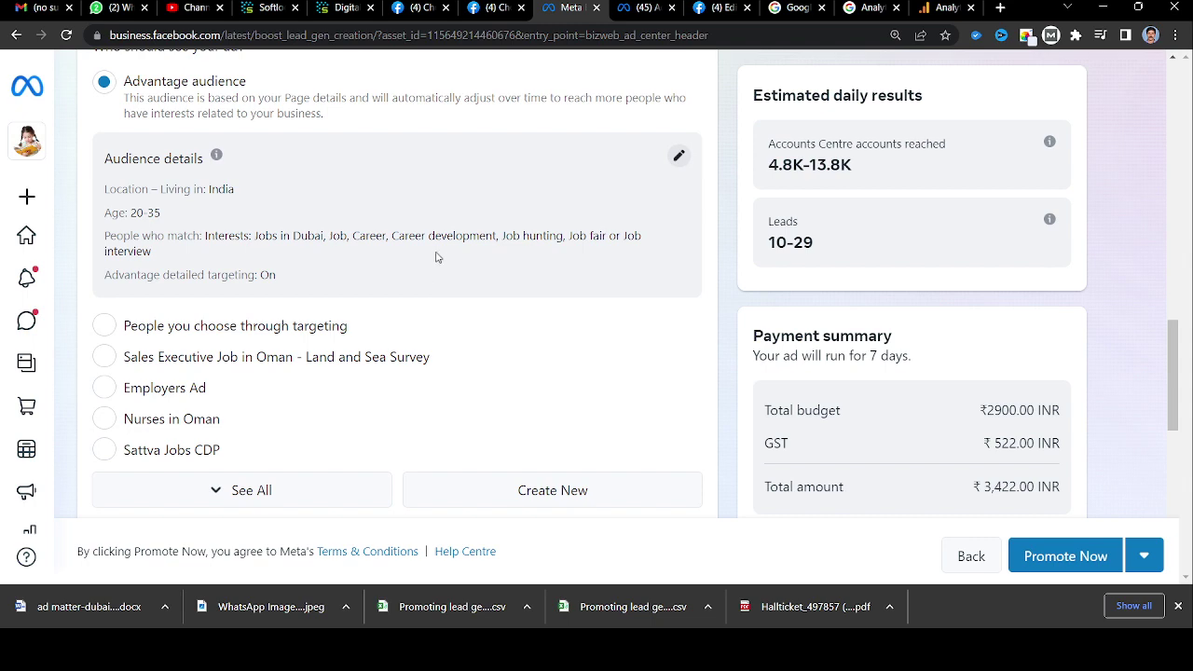
scroll(436, 259, "up", 2)
scroll(392, 317, "up", 2)
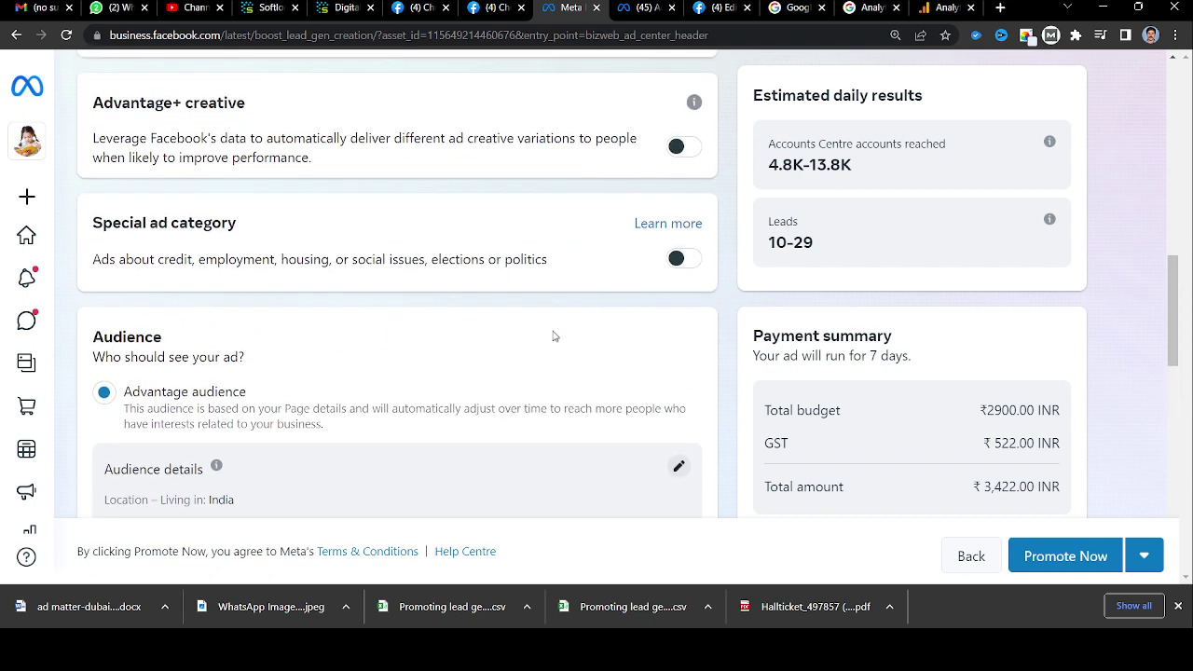
scroll(553, 336, "down", 2)
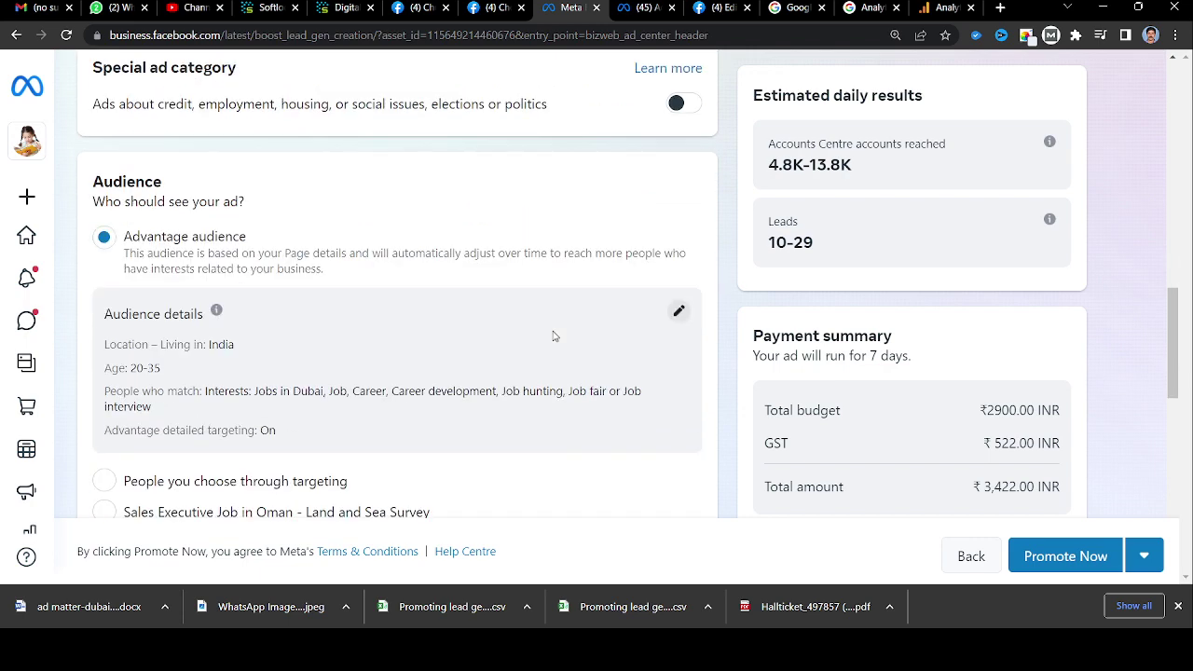
Step: Open the Advantage audience for editing and review its gender, age, location and detailed targeting settings
left_click(679, 311)
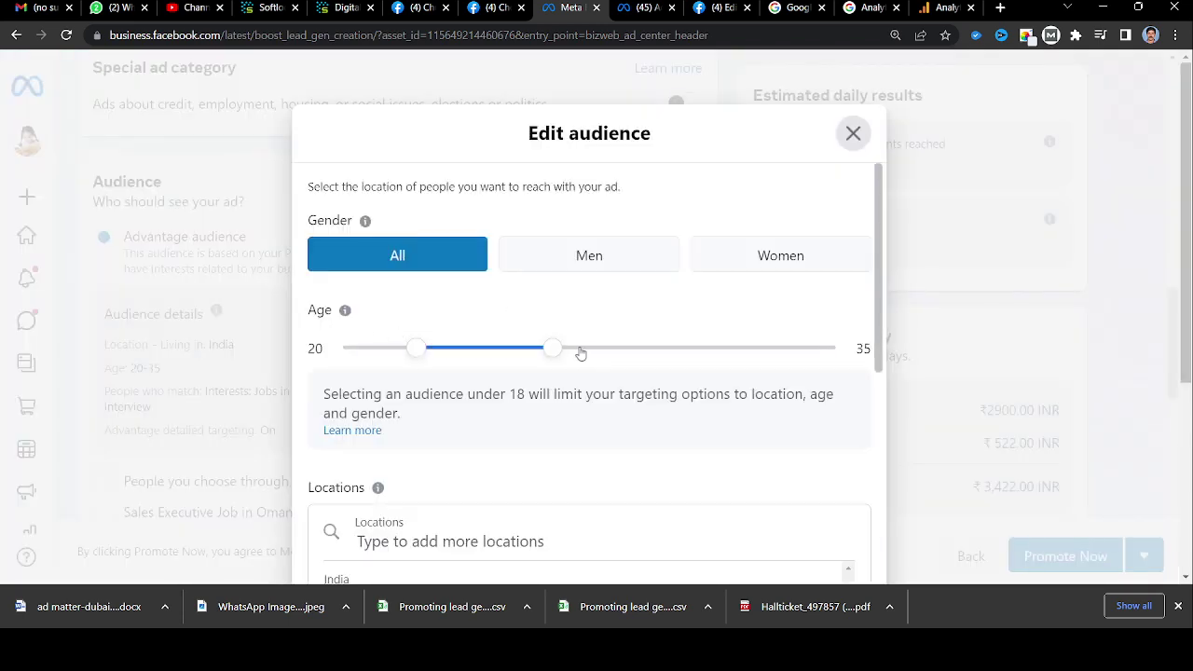
scroll(607, 304, "down", 3)
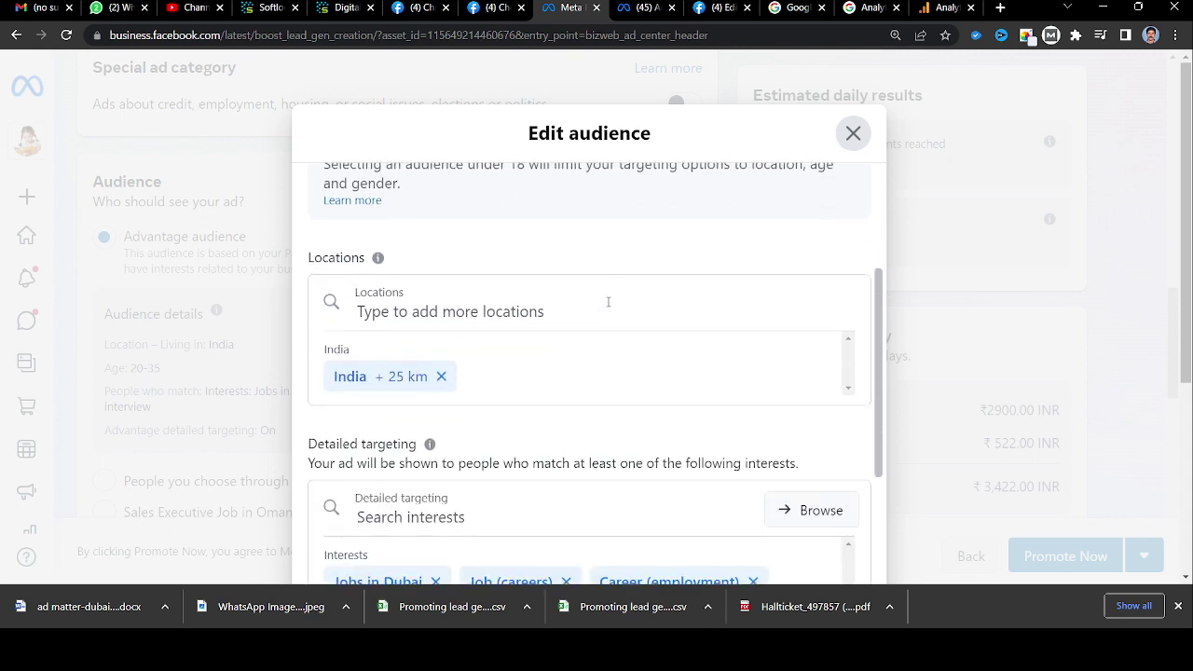
scroll(526, 349, "down", 3)
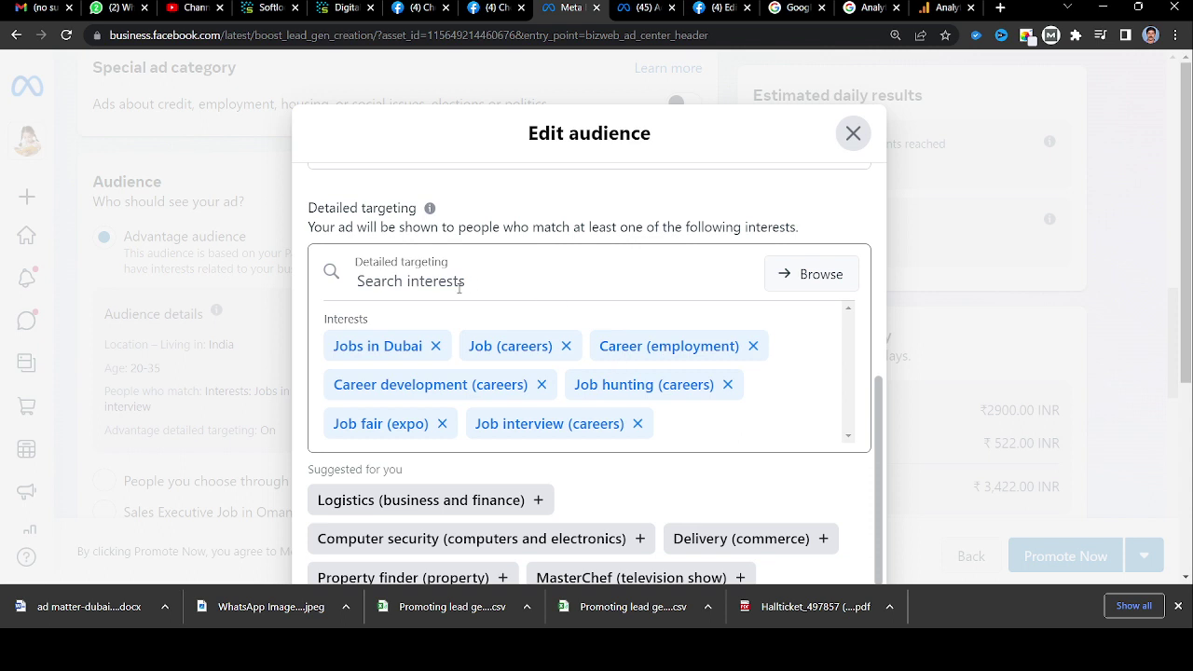
Step: Browse the Demographics and Interests categories of the detailed targeting, and return to the audience settings
left_click(808, 289)
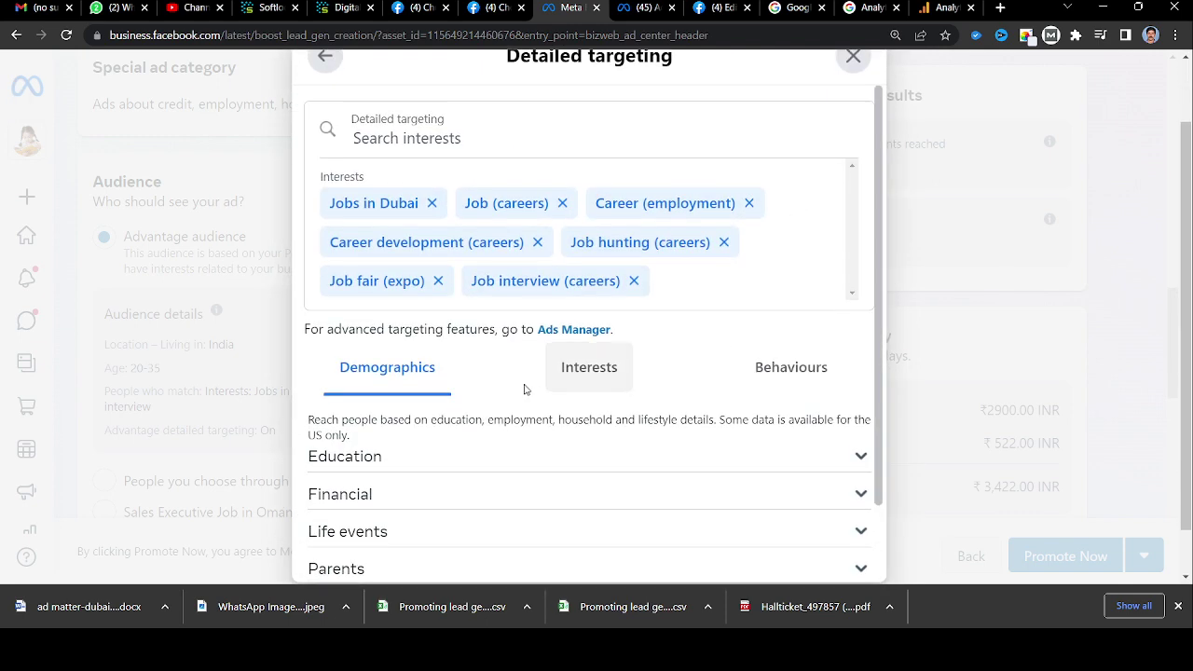
scroll(430, 328, "down", 2)
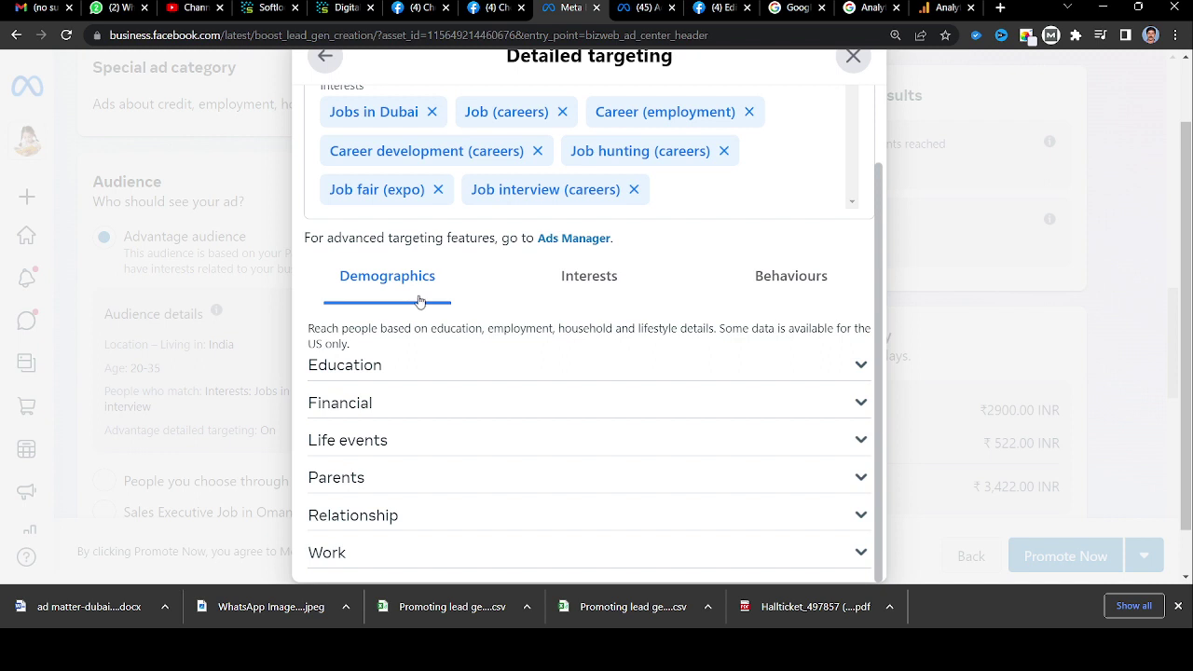
scroll(774, 292, "up", 2)
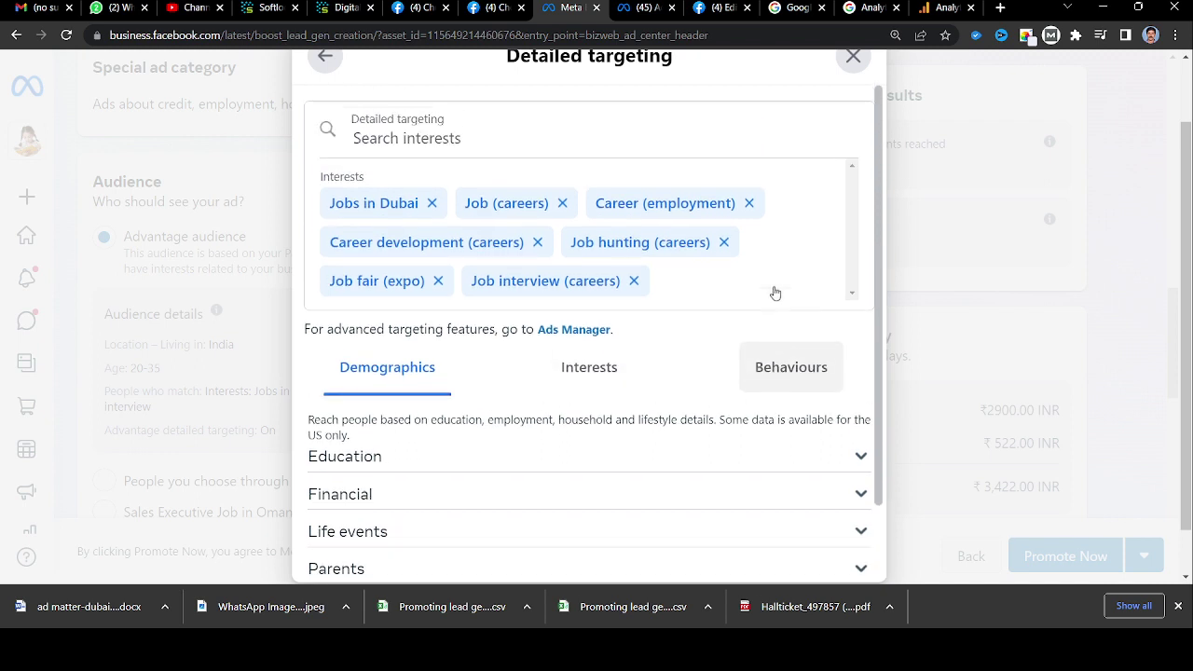
left_click(586, 388)
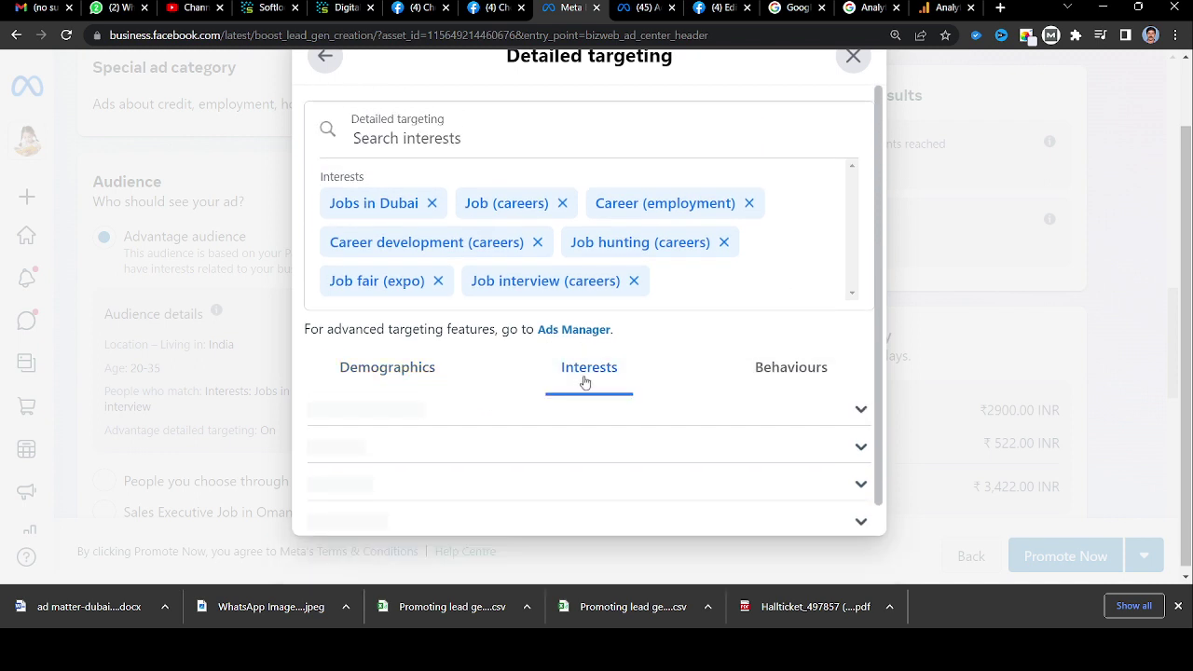
scroll(588, 382, "down", 1)
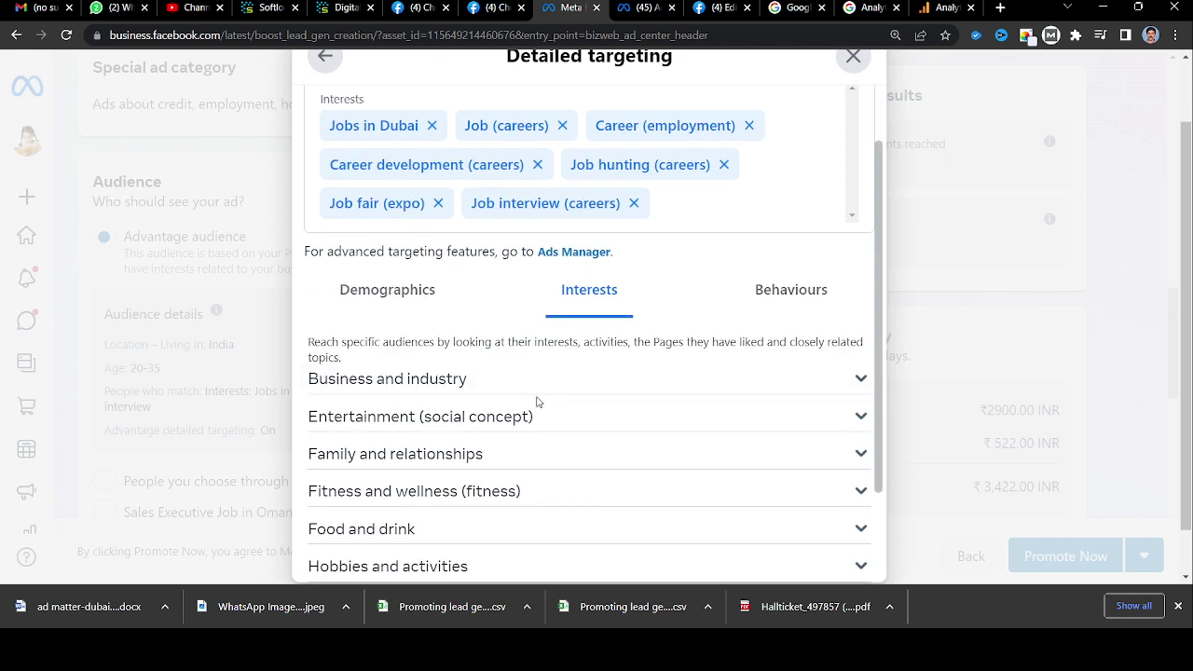
left_click(435, 314)
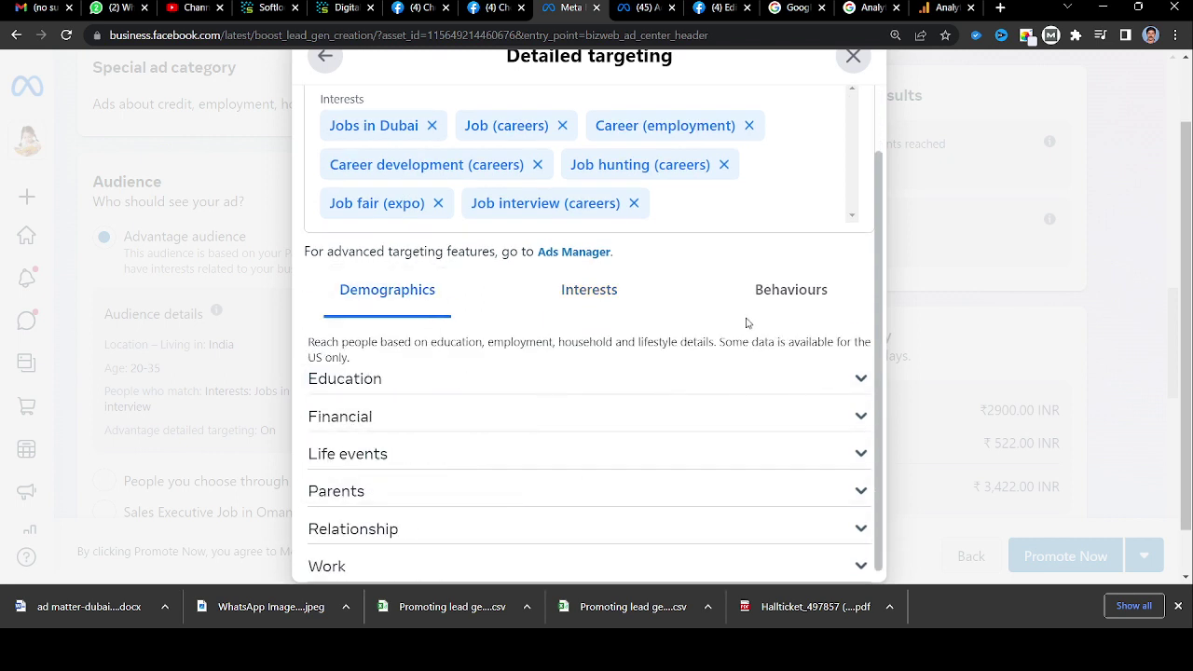
scroll(746, 322, "up", 1)
scroll(985, 216, "up", 1)
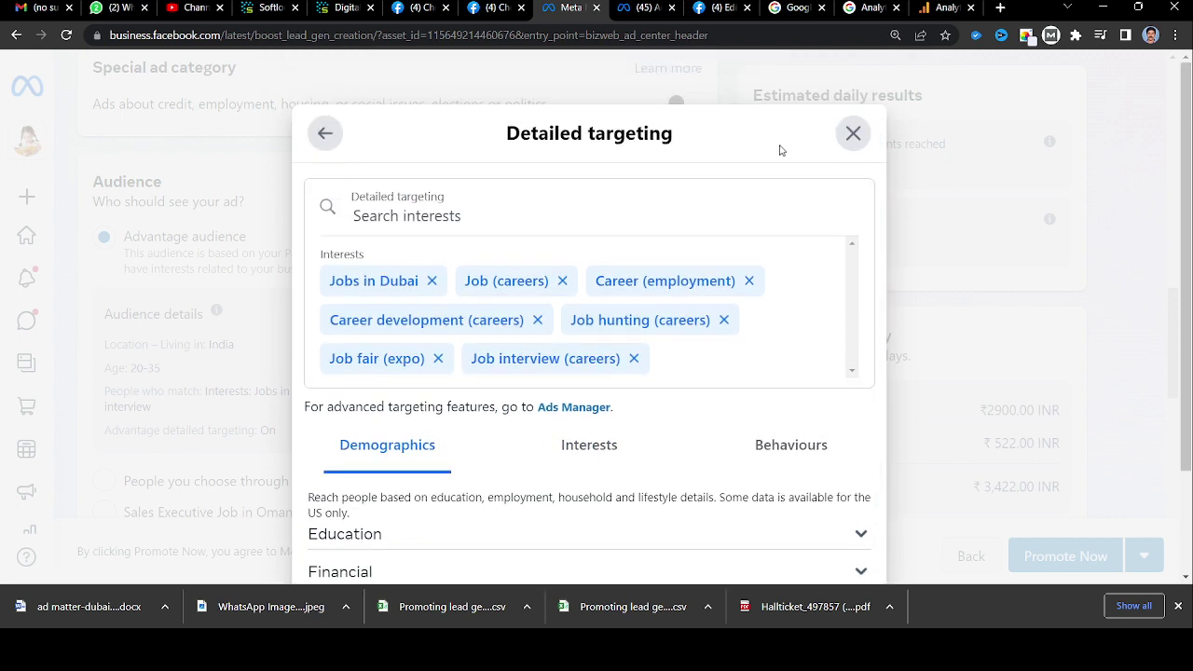
left_click(328, 138)
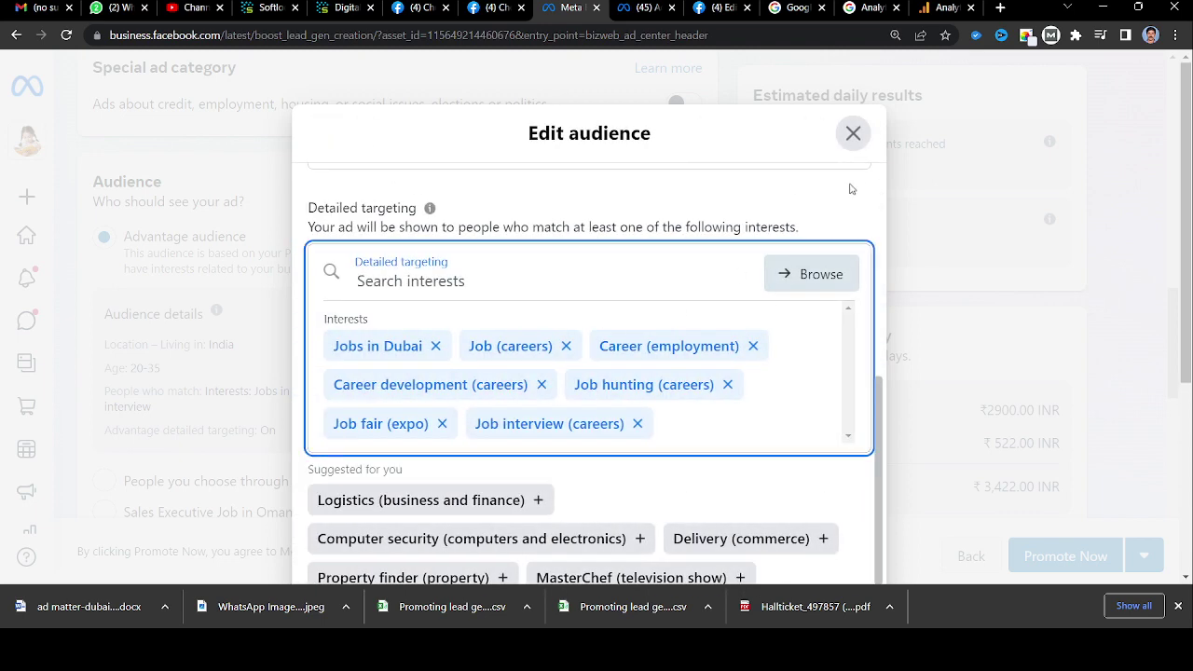
Step: Review the suggested interests and the audience definition, and close the audience editor without changing the targeting
scroll(961, 276, "down", 1)
scroll(961, 275, "down", 2)
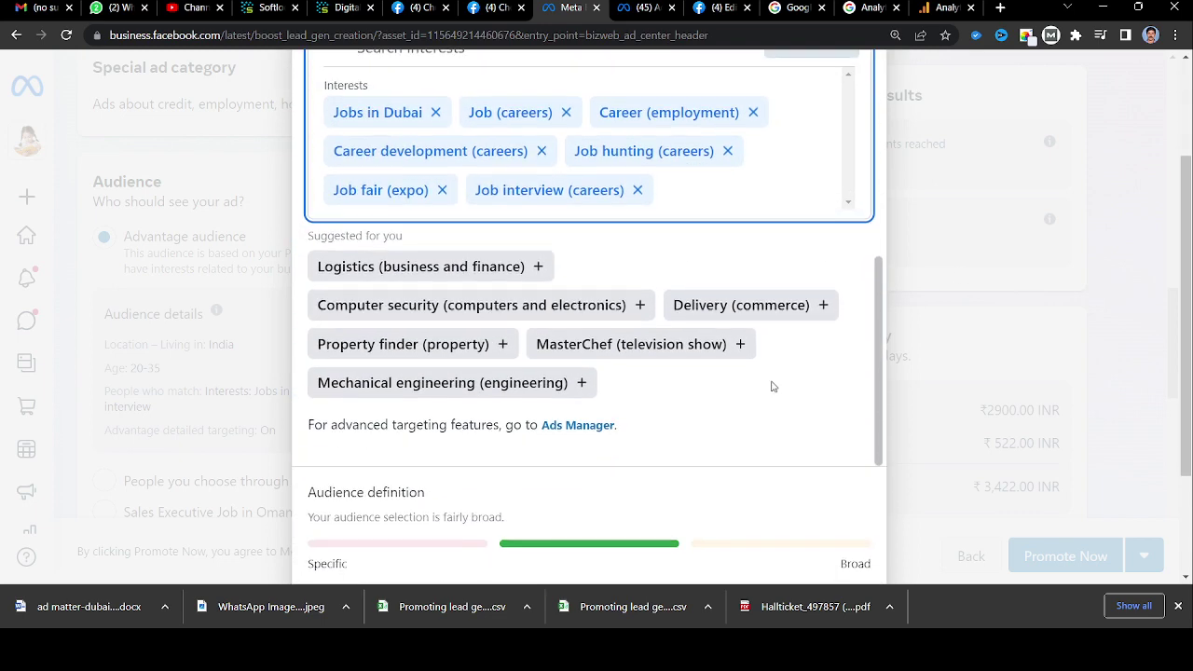
scroll(920, 495, "down", 2)
scroll(825, 419, "up", 4)
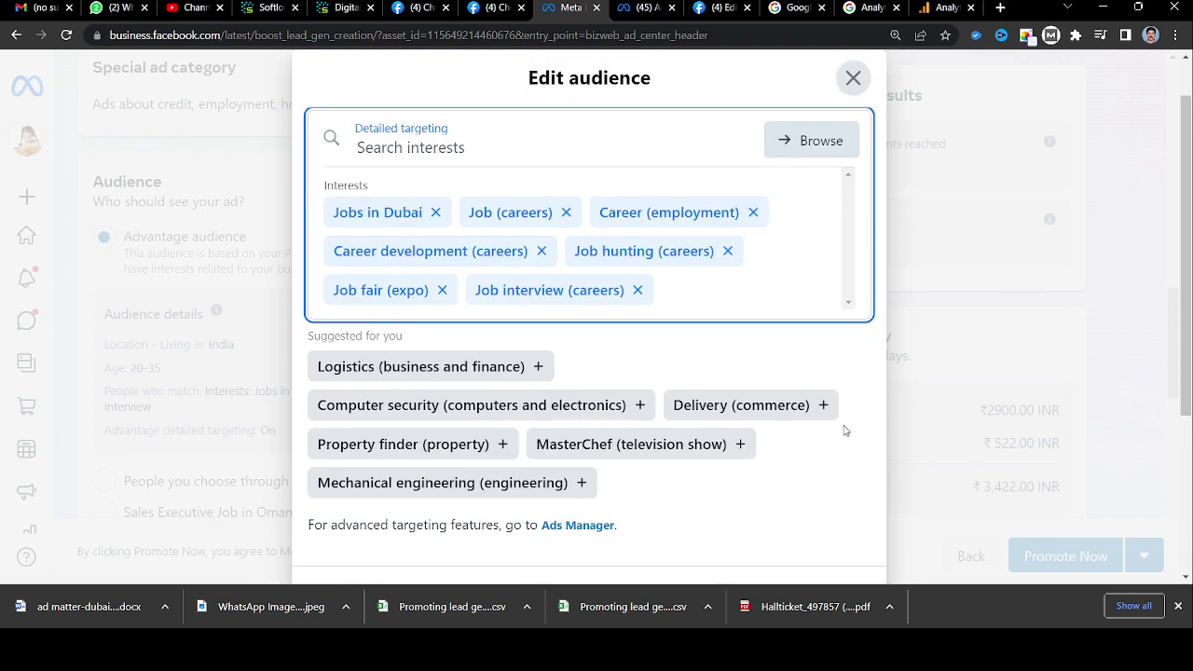
left_click(855, 129)
left_click(730, 364)
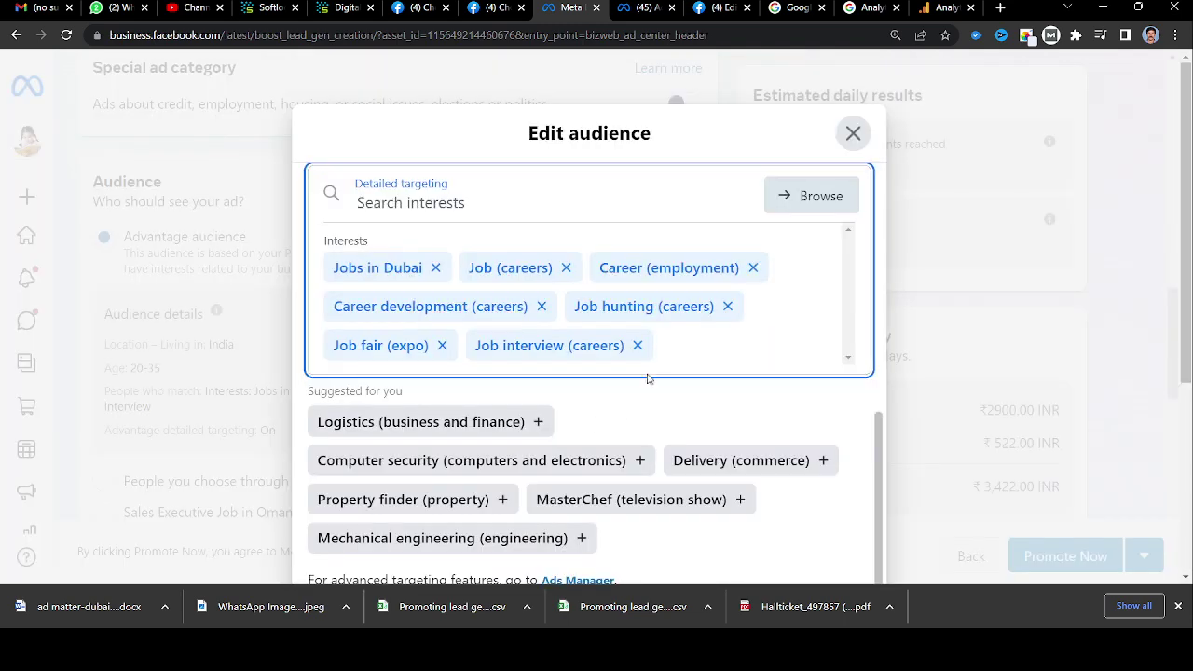
left_click(853, 133)
left_click(774, 369)
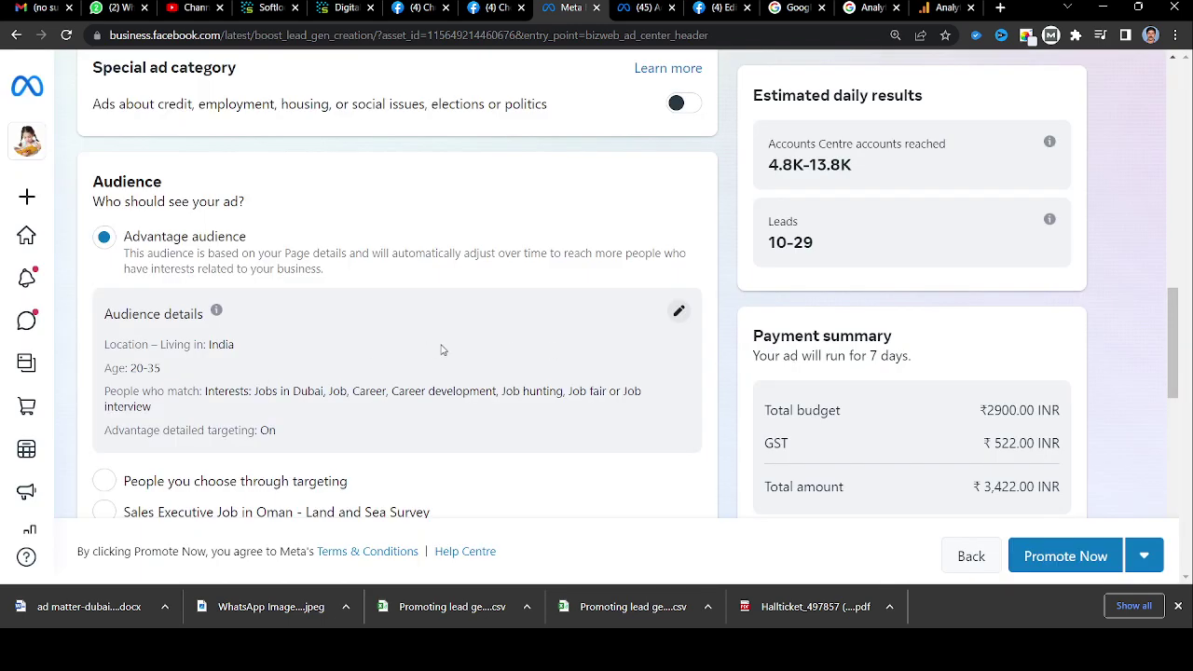
scroll(443, 350, "up", 1)
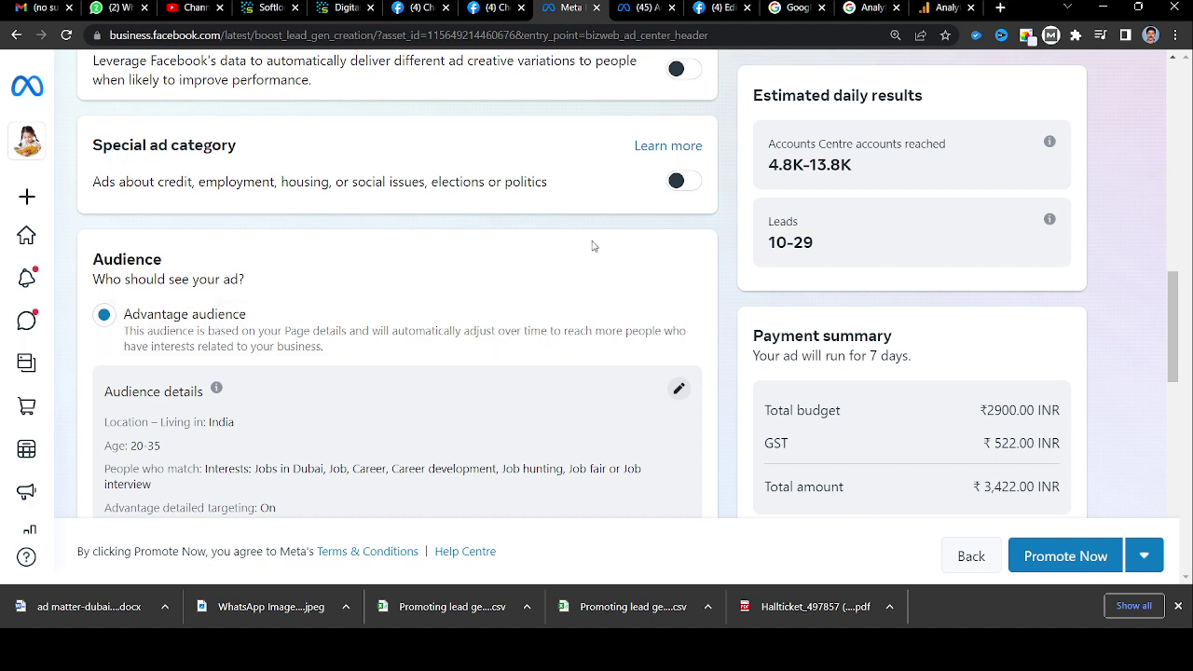
Step: Turn on the special ad category declaration and choose Employment as the ad category
left_click(682, 183)
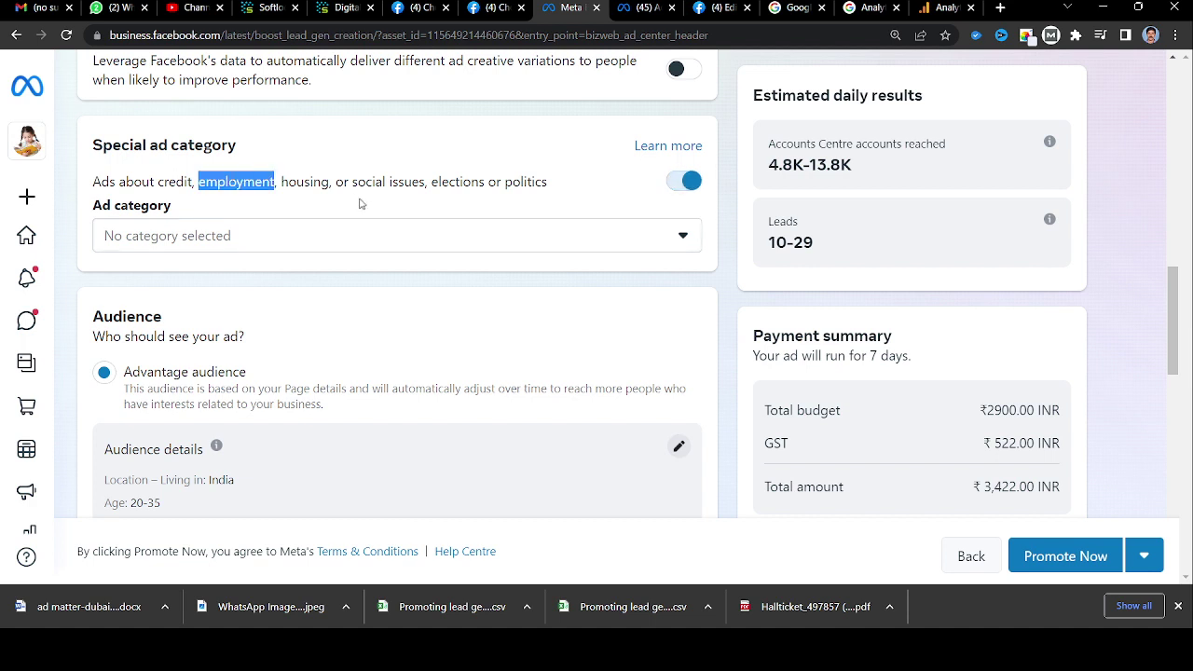
left_click(293, 246)
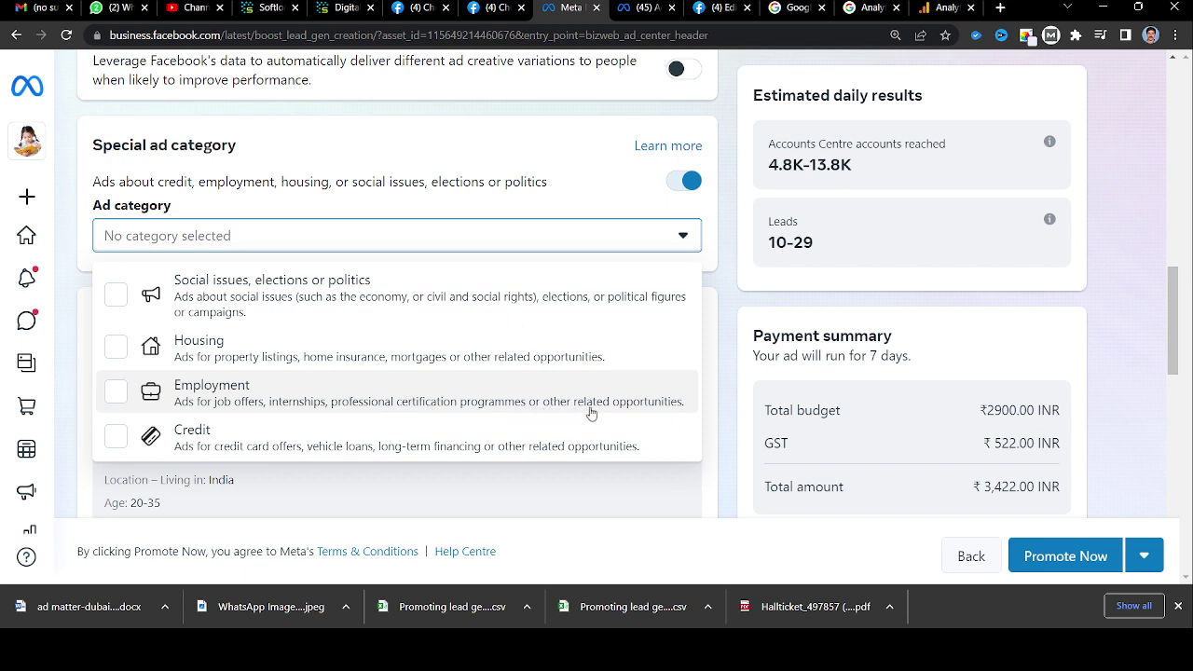
left_click(116, 399)
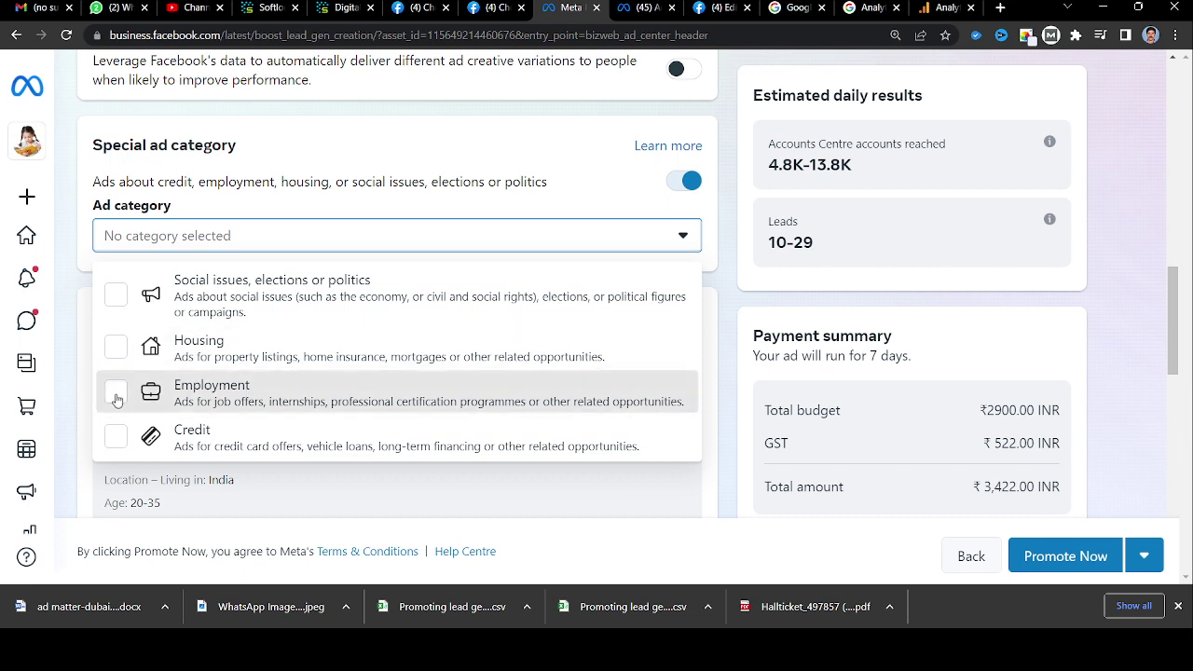
left_click(721, 92)
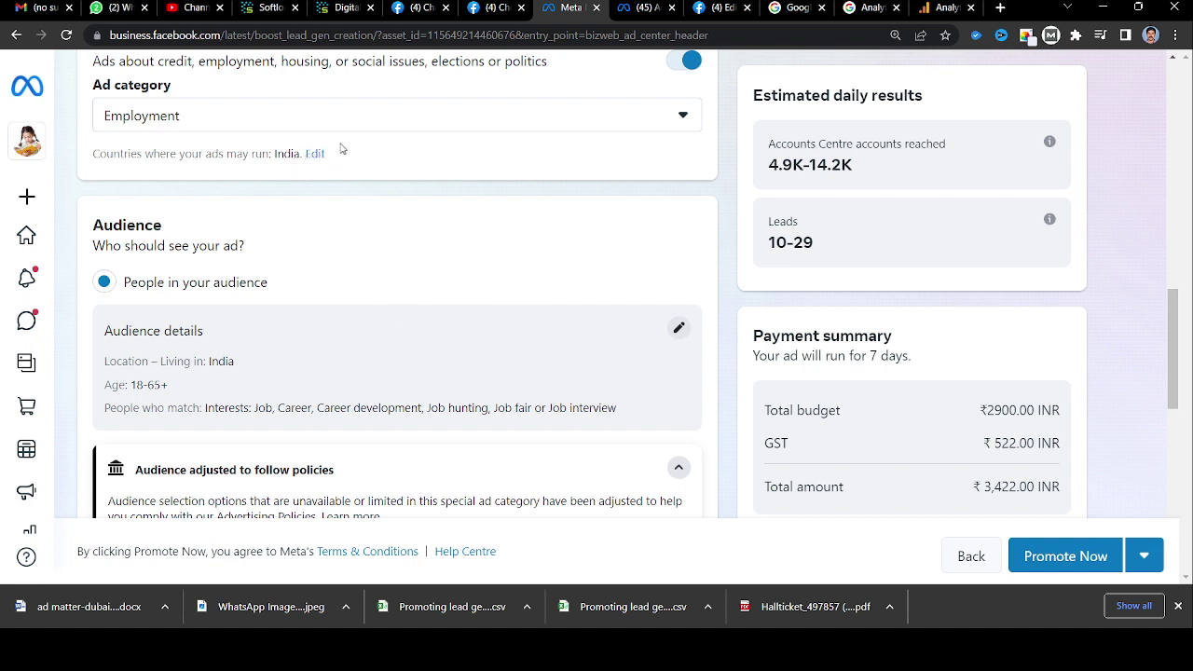
Step: Open the audience details for editing and set the age range to 22–40
scroll(415, 297, "down", 1)
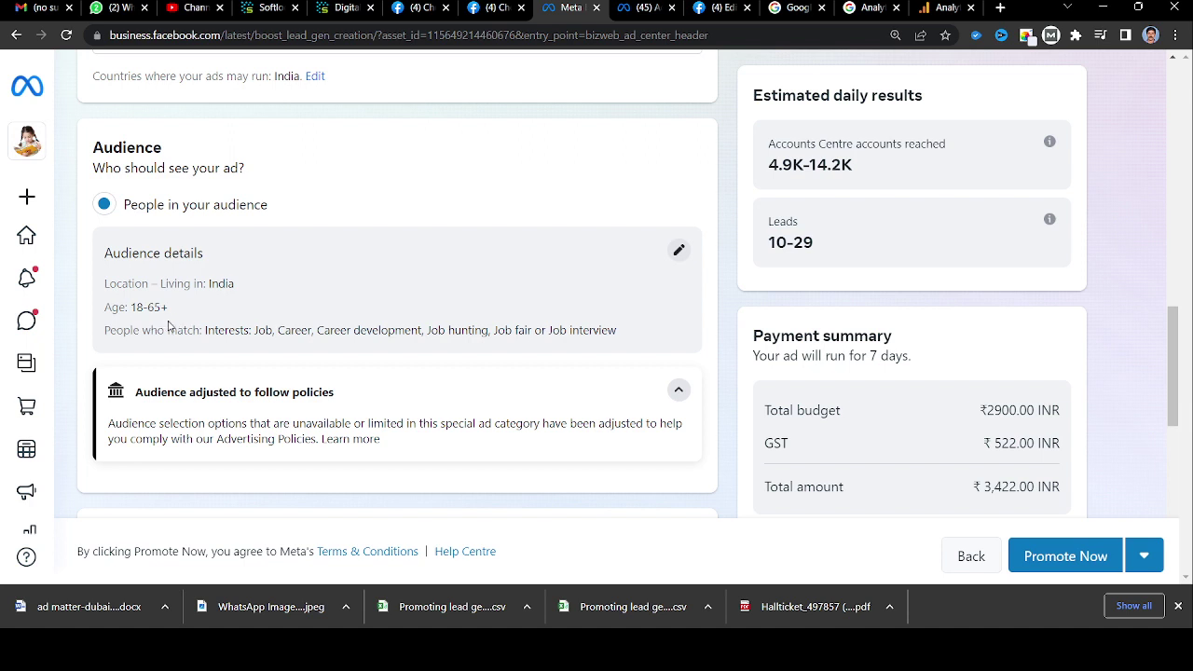
left_click(679, 252)
scroll(437, 258, "down", 2)
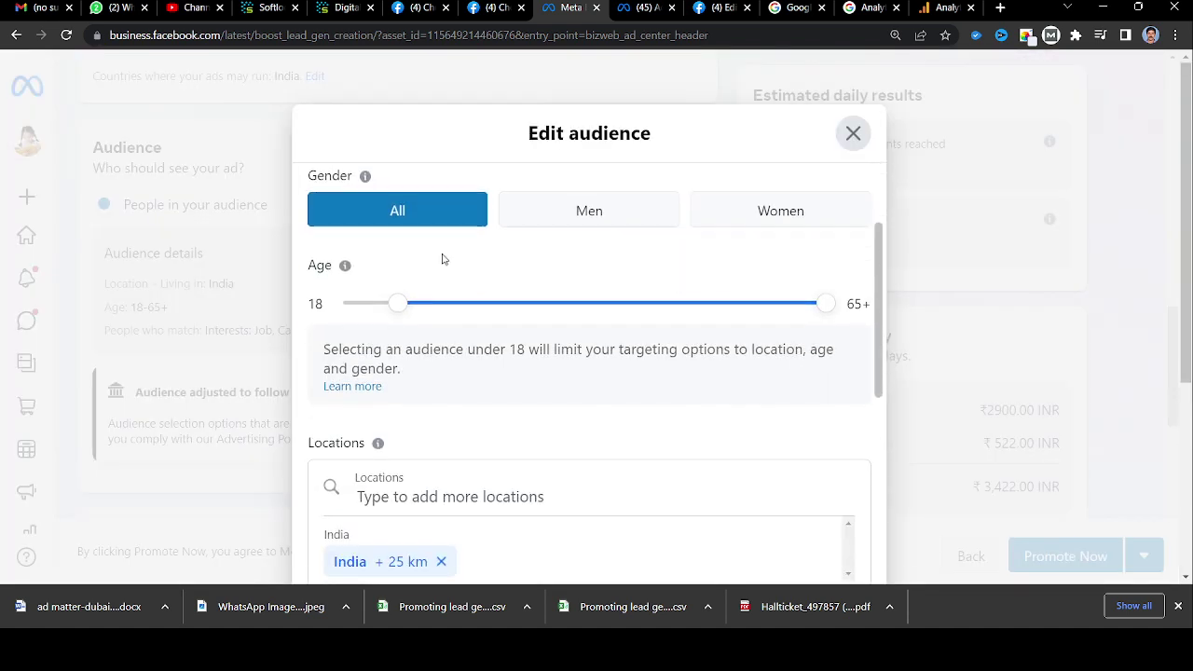
left_click_drag(395, 308, 413, 309)
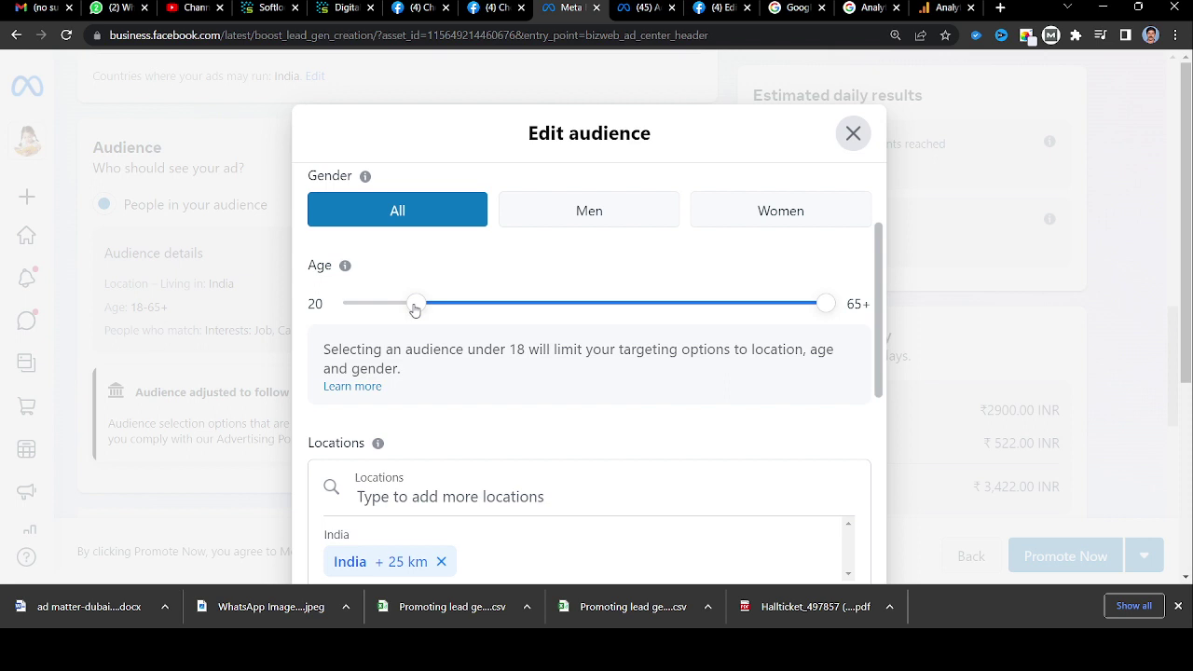
left_click_drag(415, 310, 426, 309)
left_click_drag(825, 316, 598, 315)
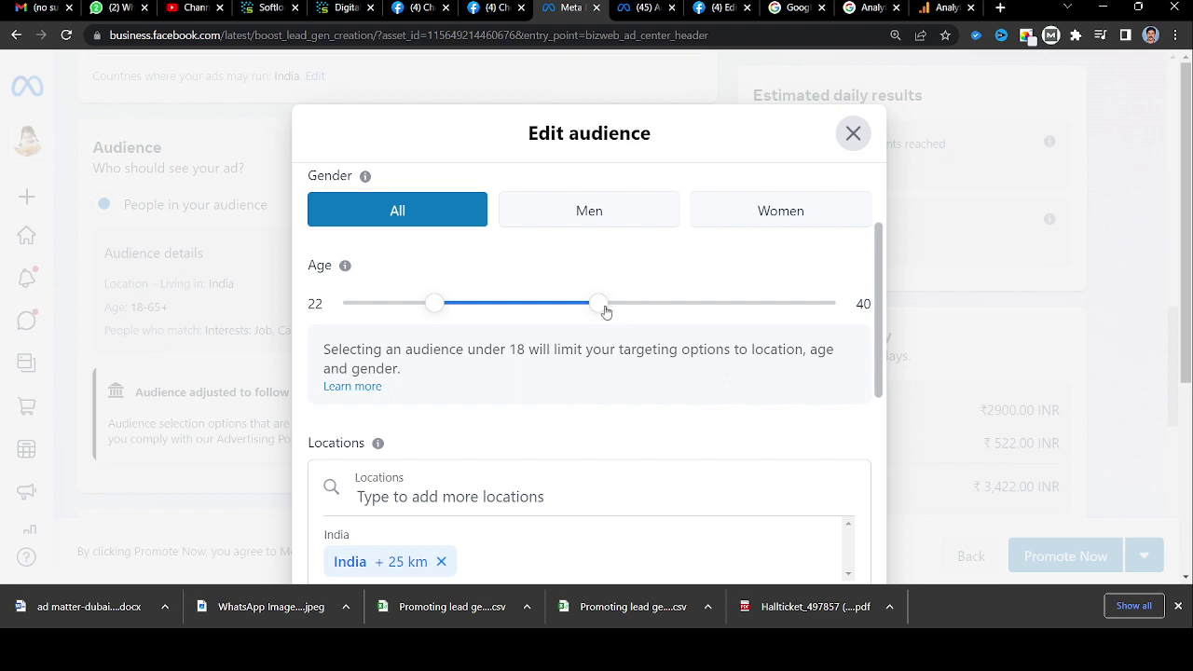
Step: Change the audience location to Kerala, India
scroll(616, 344, "down", 1)
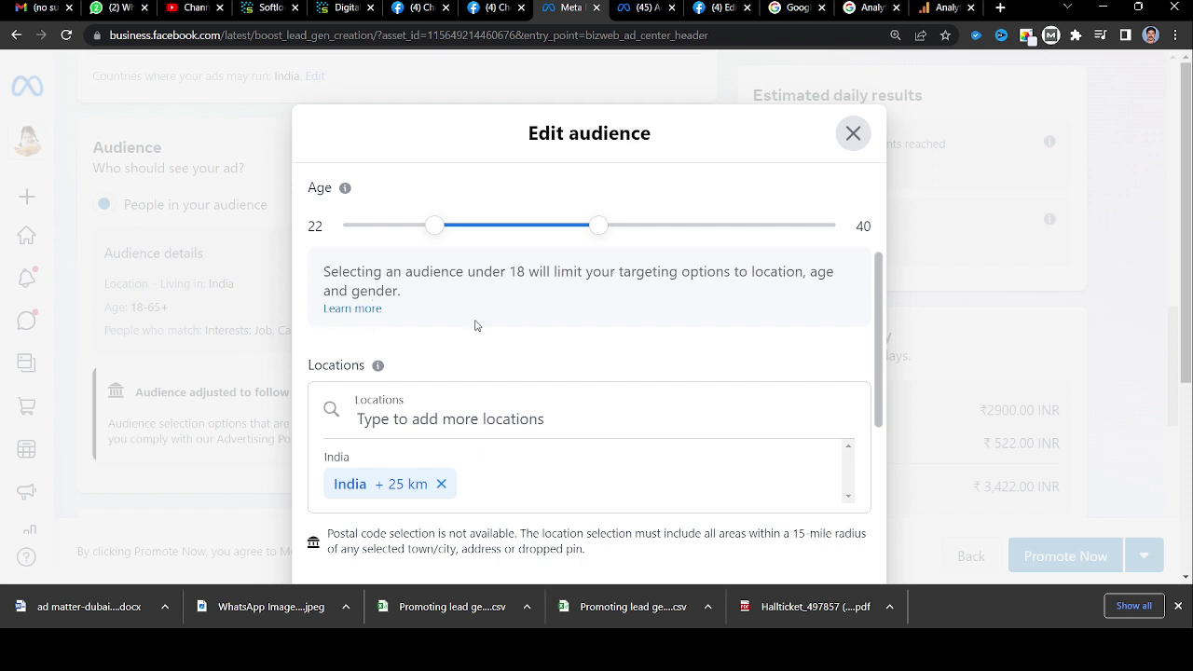
scroll(475, 325, "down", 2)
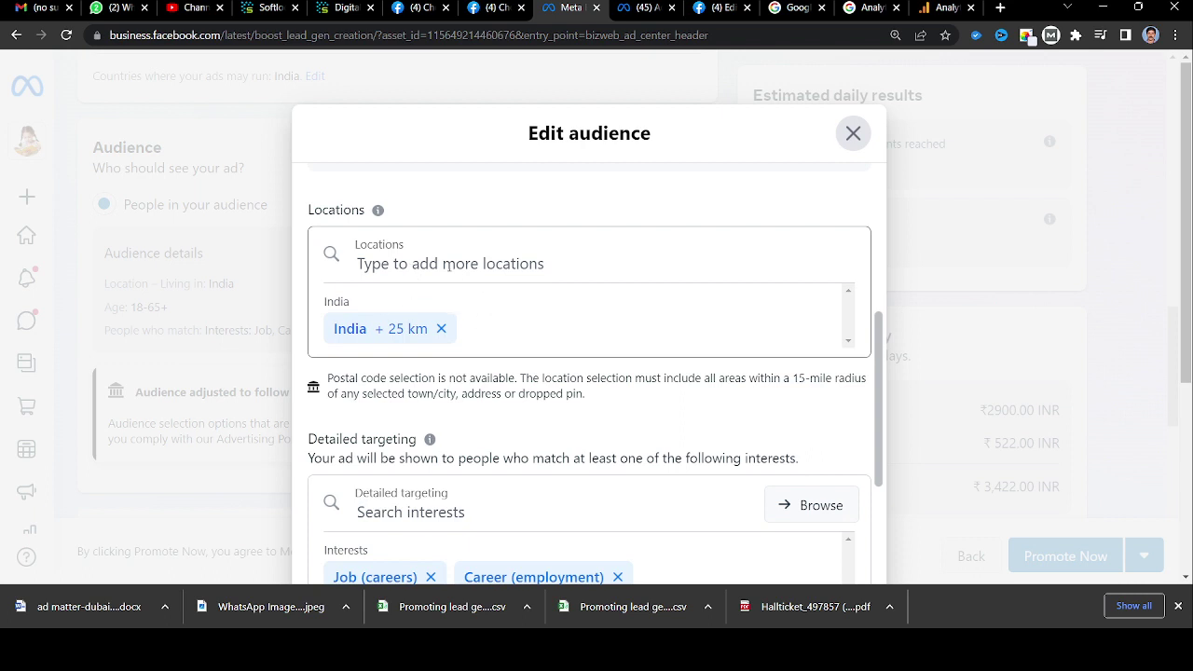
left_click(448, 265)
type("Kerala")
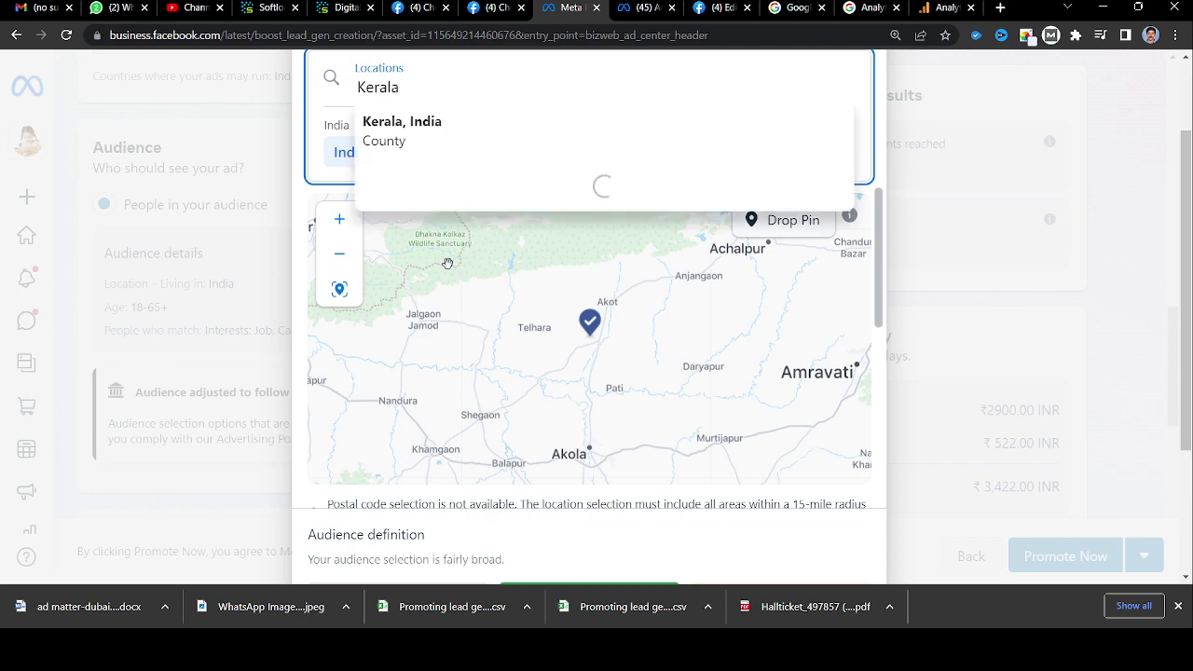
left_click(400, 129)
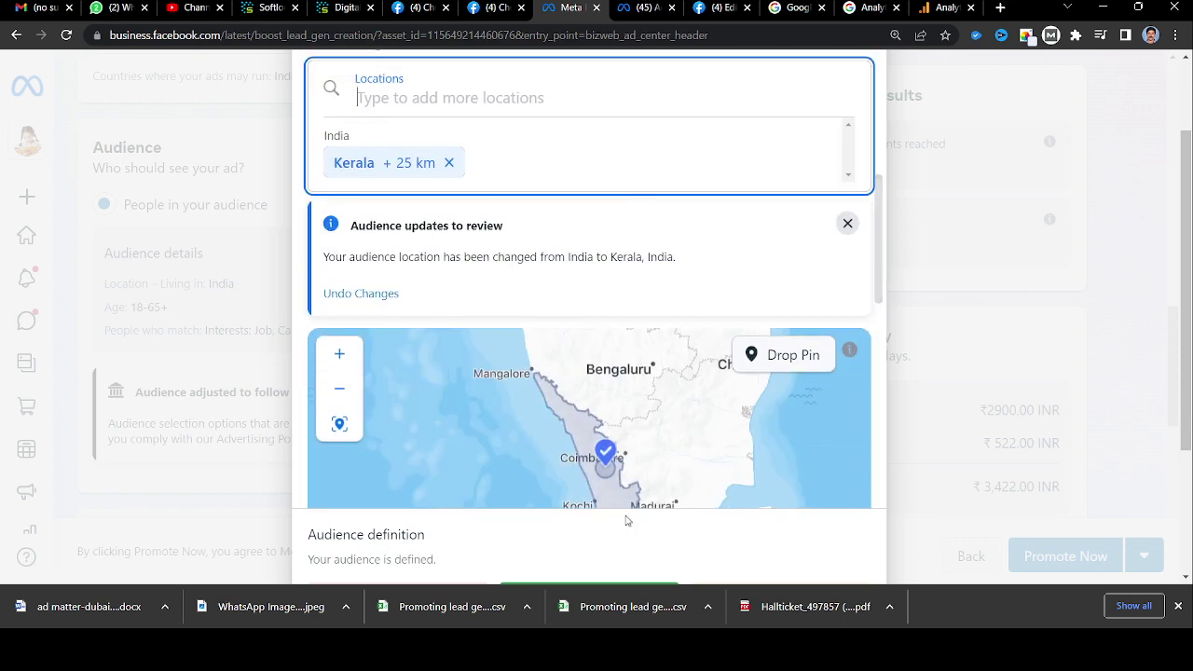
Step: Review the location map, the selected interests and the suggested interests in the audience settings
scroll(623, 224, "down", 4)
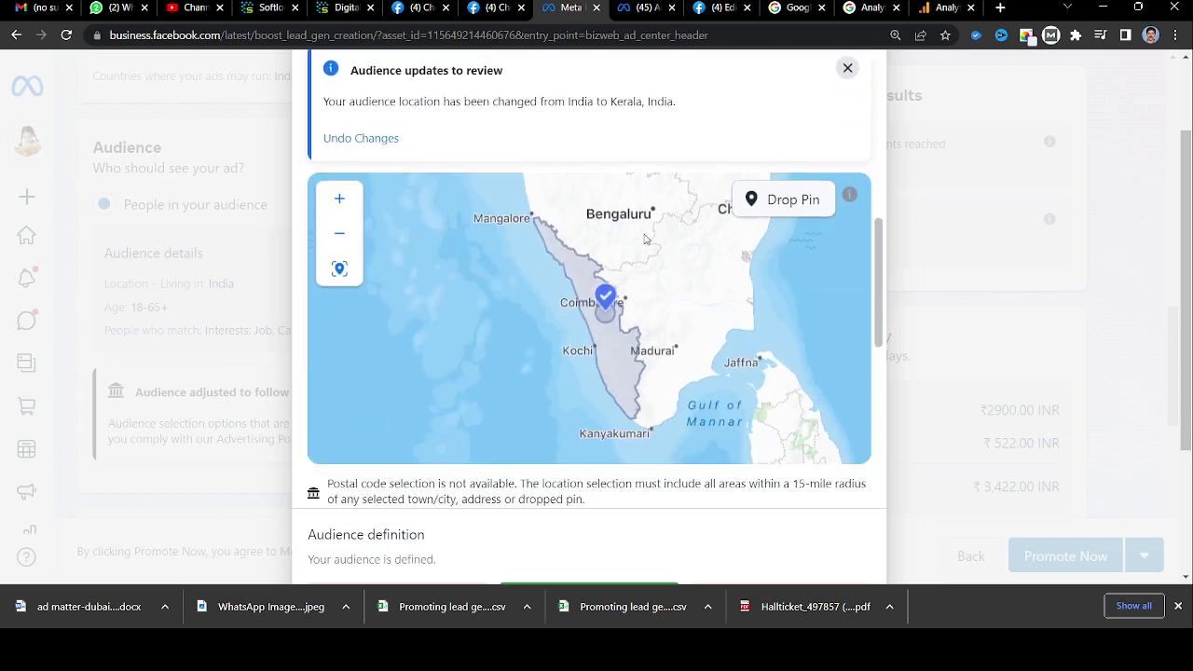
scroll(528, 350, "down", 3)
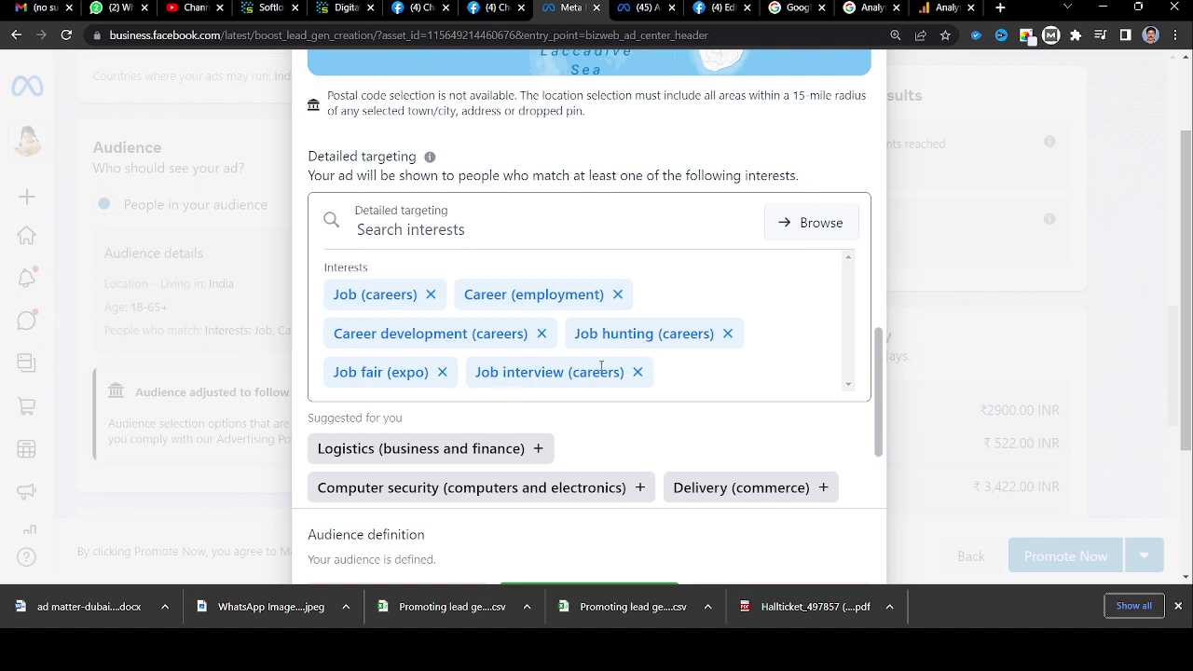
scroll(601, 366, "down", 1)
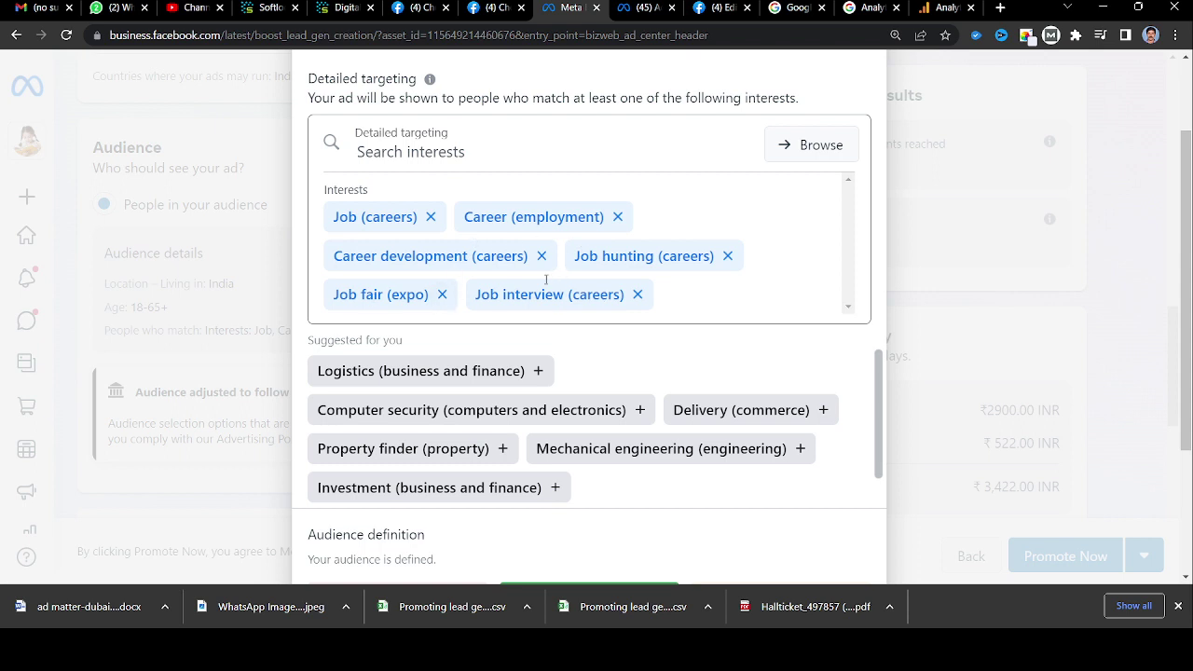
scroll(542, 385, "down", 1)
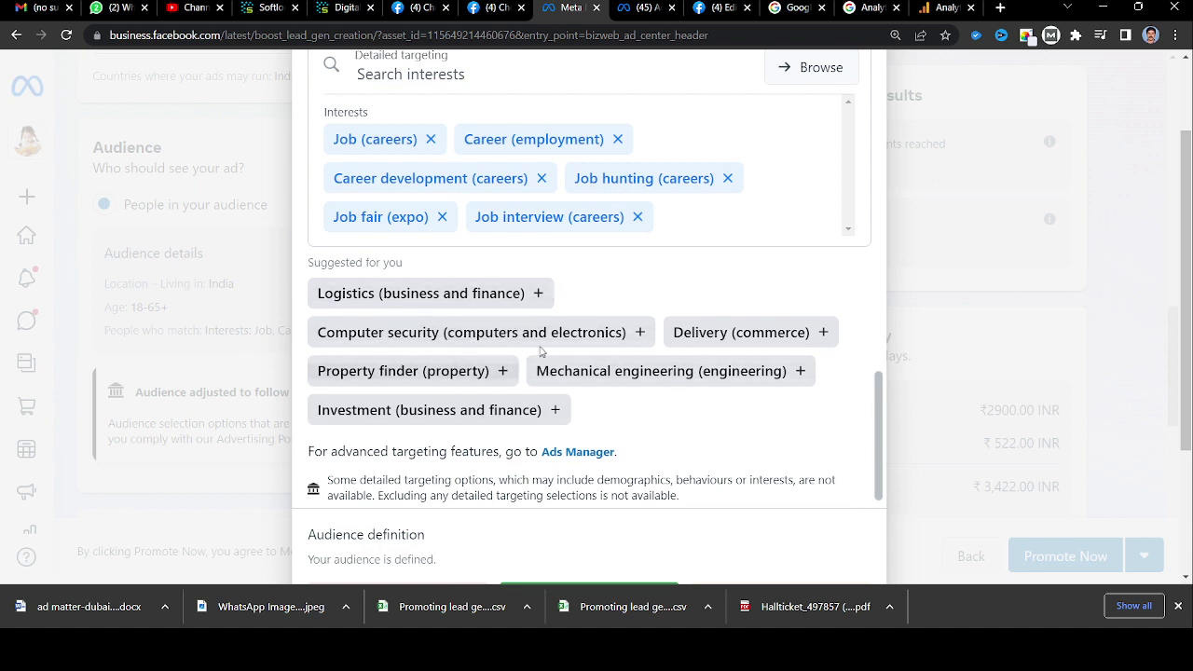
scroll(634, 328, "down", 1)
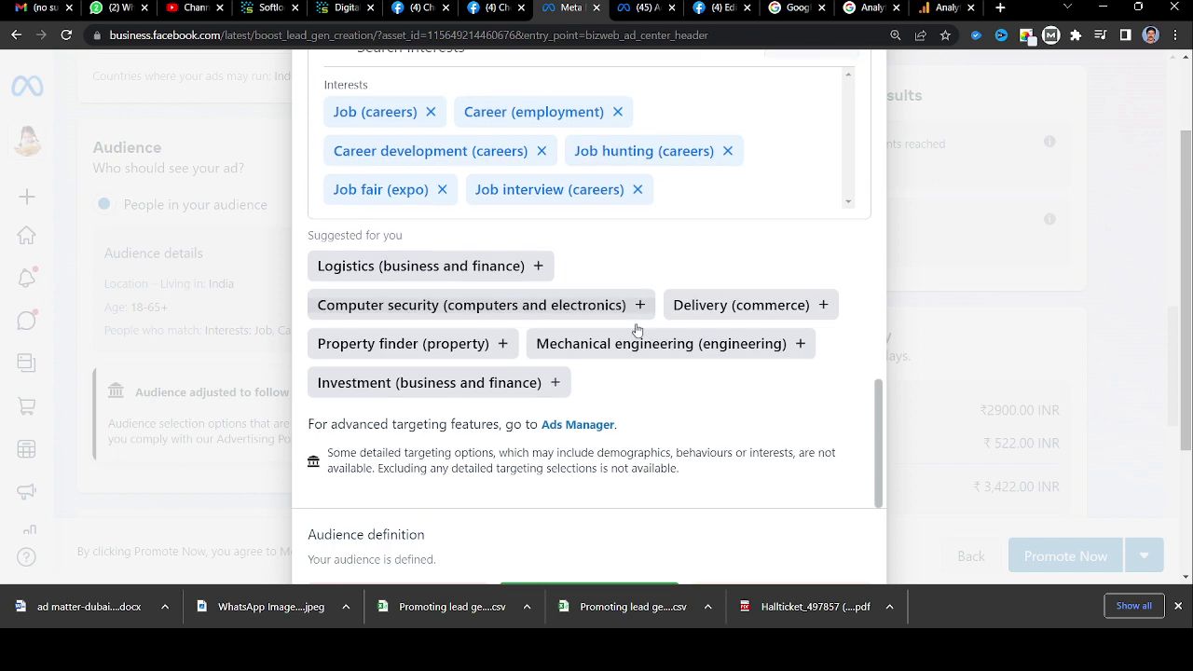
scroll(632, 366, "up", 3)
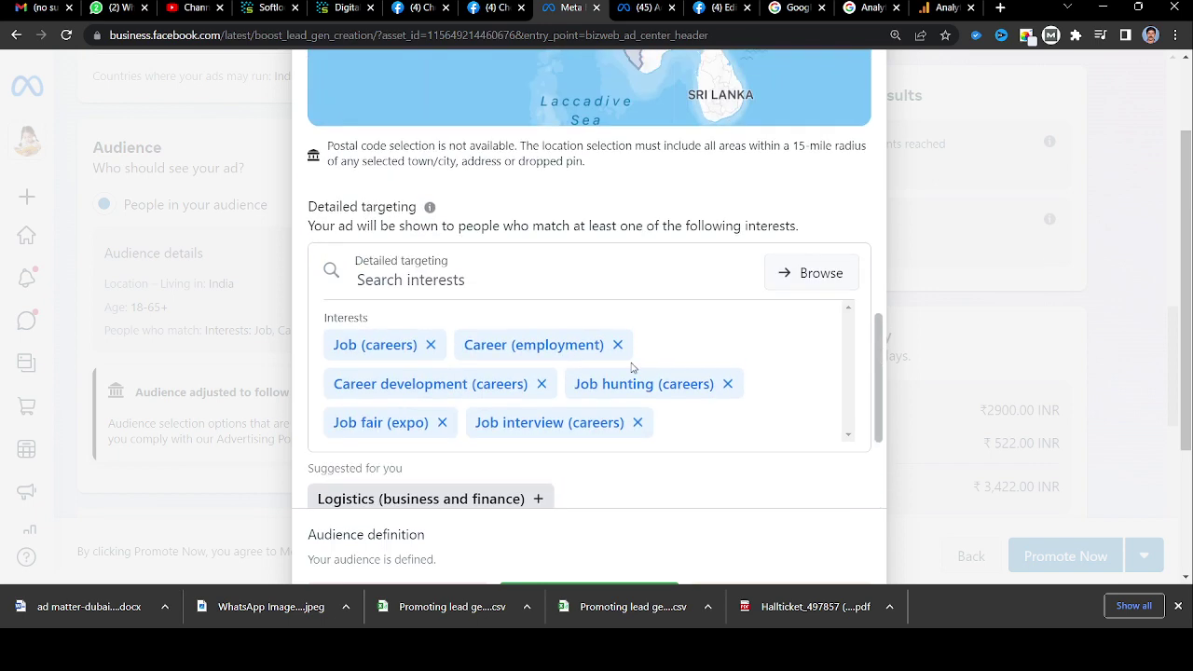
Step: Browse the full detailed targeting interest list from Accounting through the insurance entries, then return to the audience settings
left_click(818, 275)
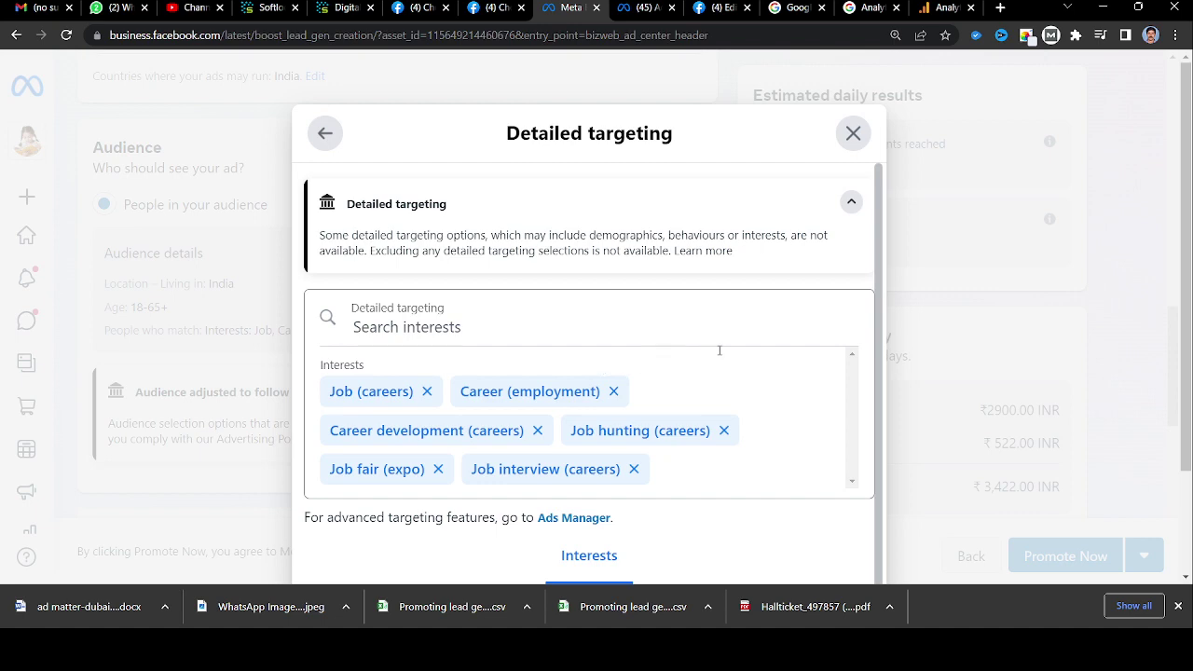
scroll(643, 387, "down", 3)
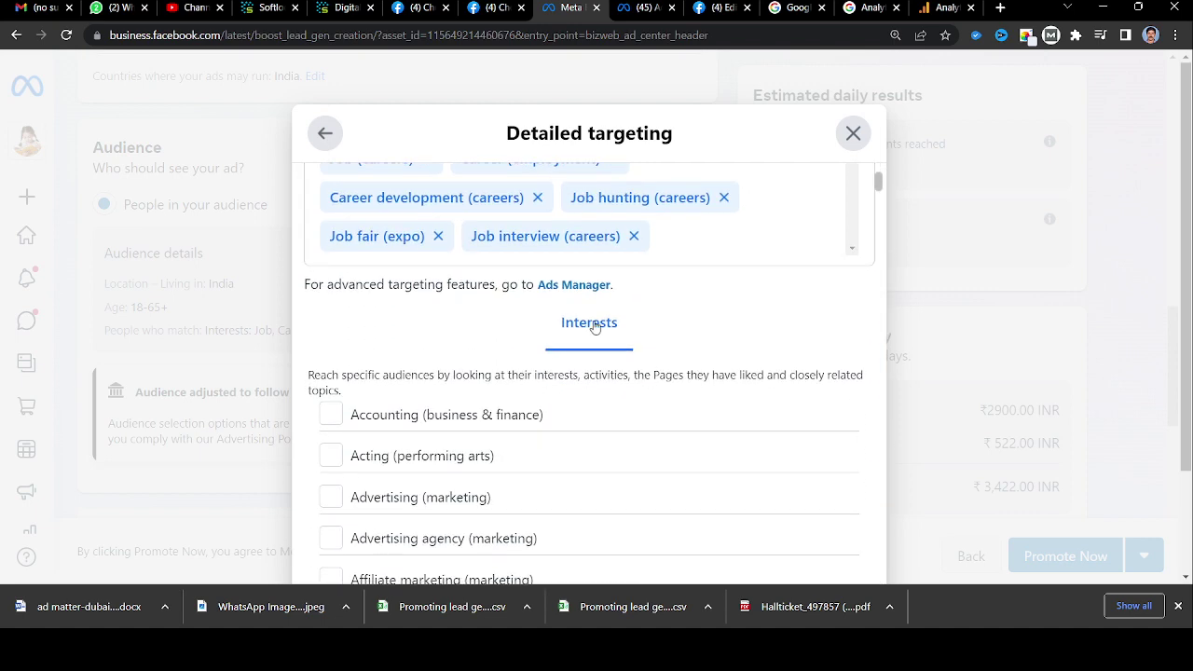
scroll(709, 326, "up", 2)
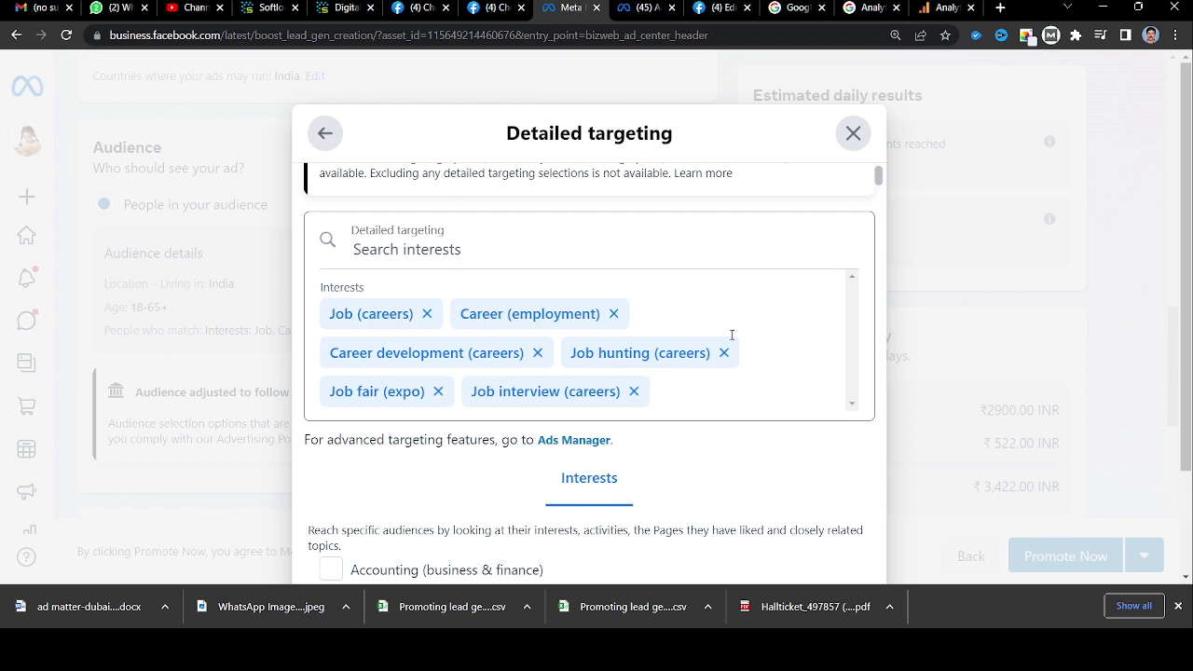
scroll(638, 456, "down", 2)
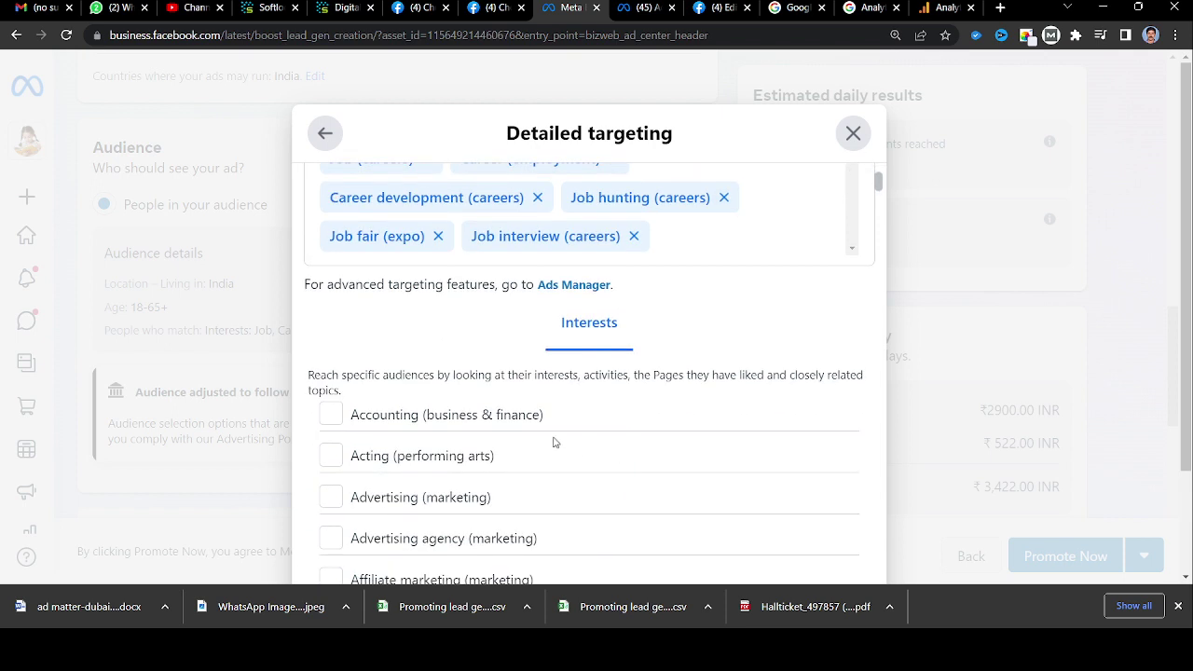
scroll(496, 509, "down", 2)
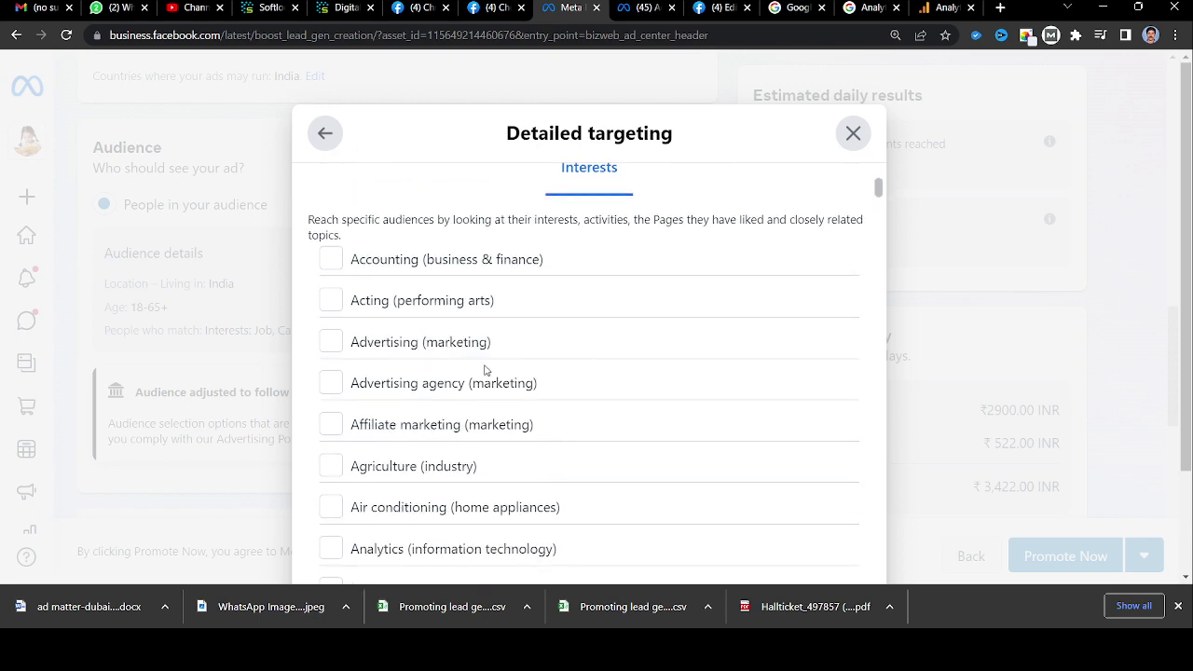
scroll(540, 410, "down", 5)
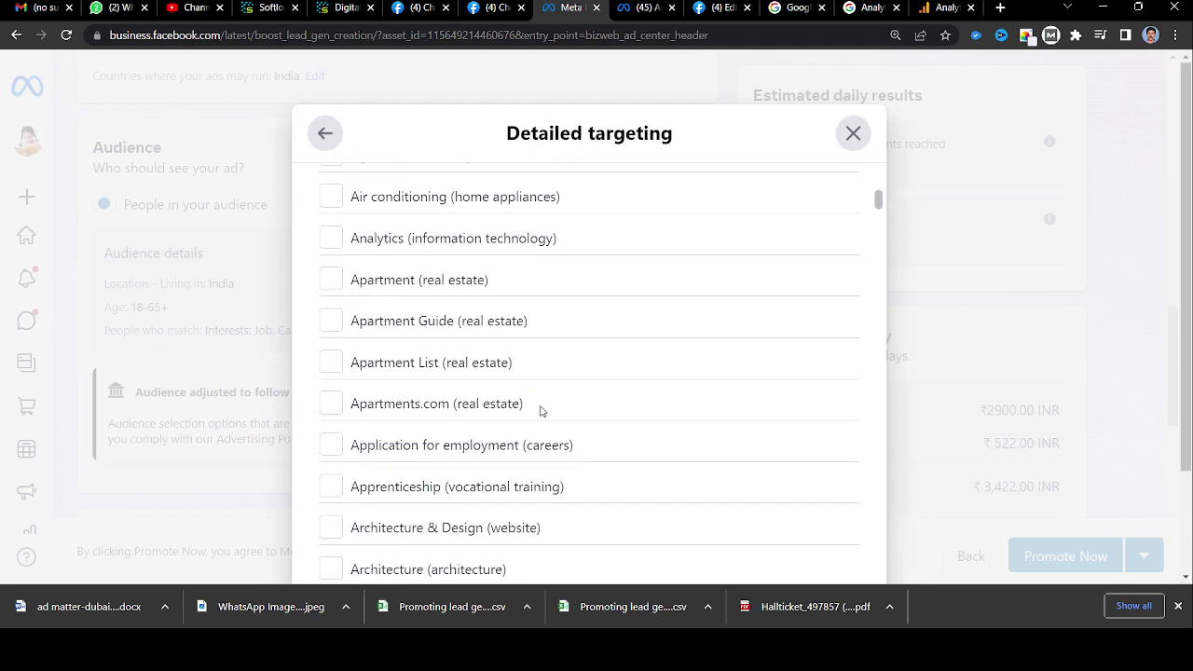
scroll(541, 410, "down", 7)
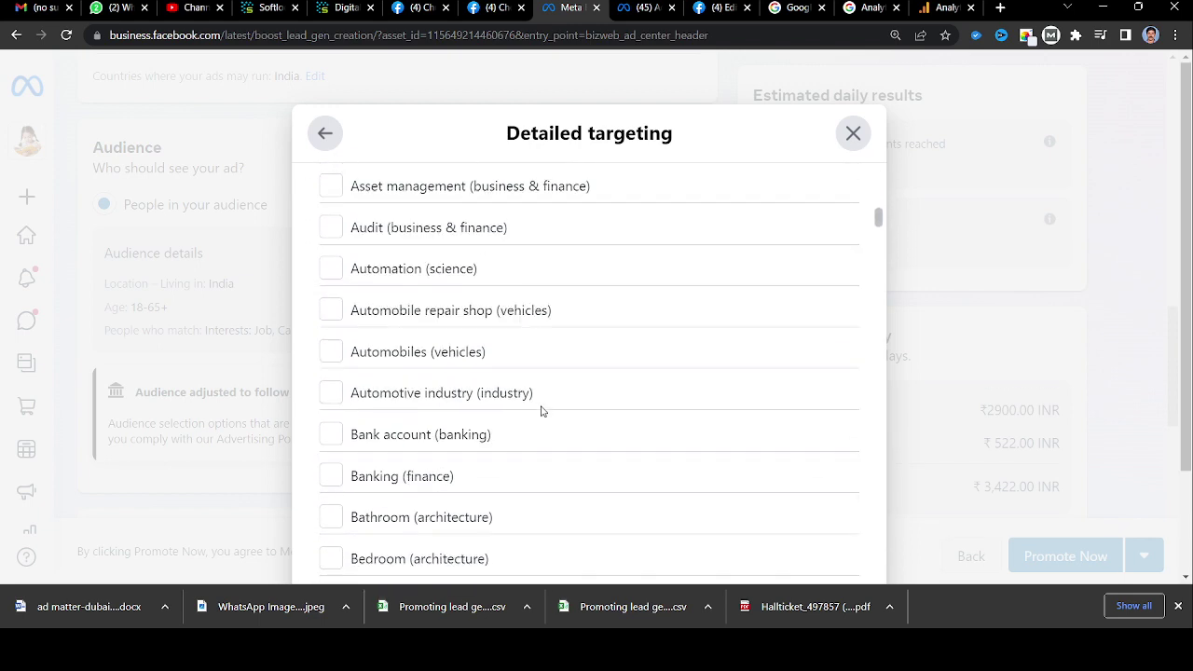
scroll(540, 411, "down", 7)
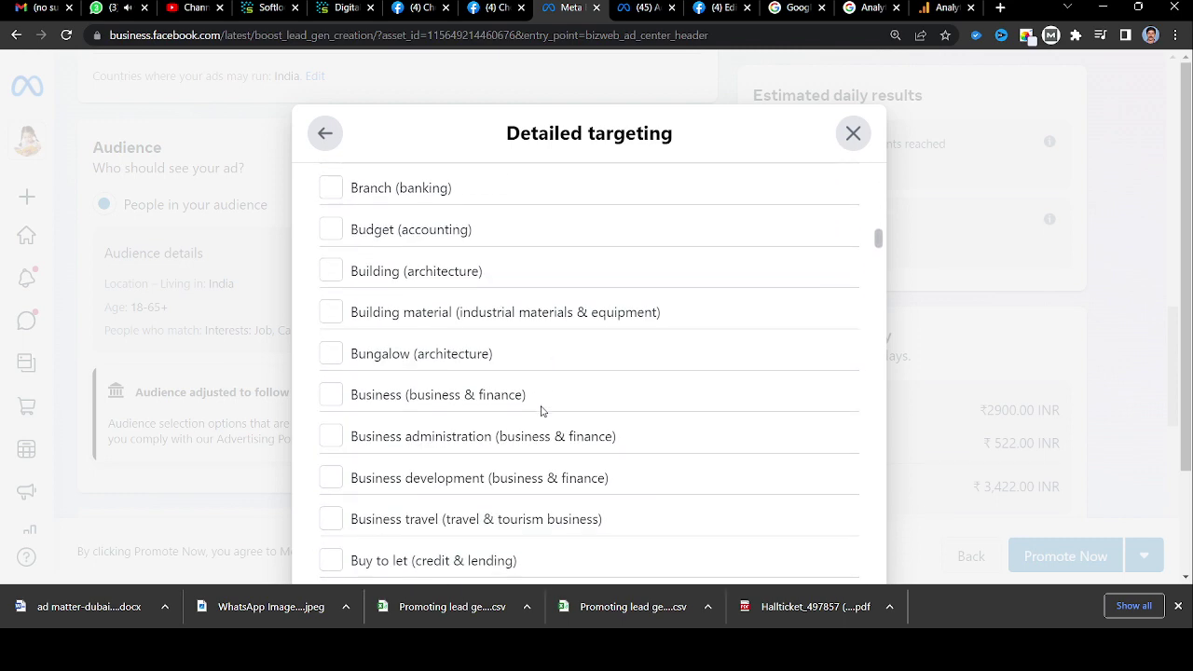
scroll(541, 411, "down", 1)
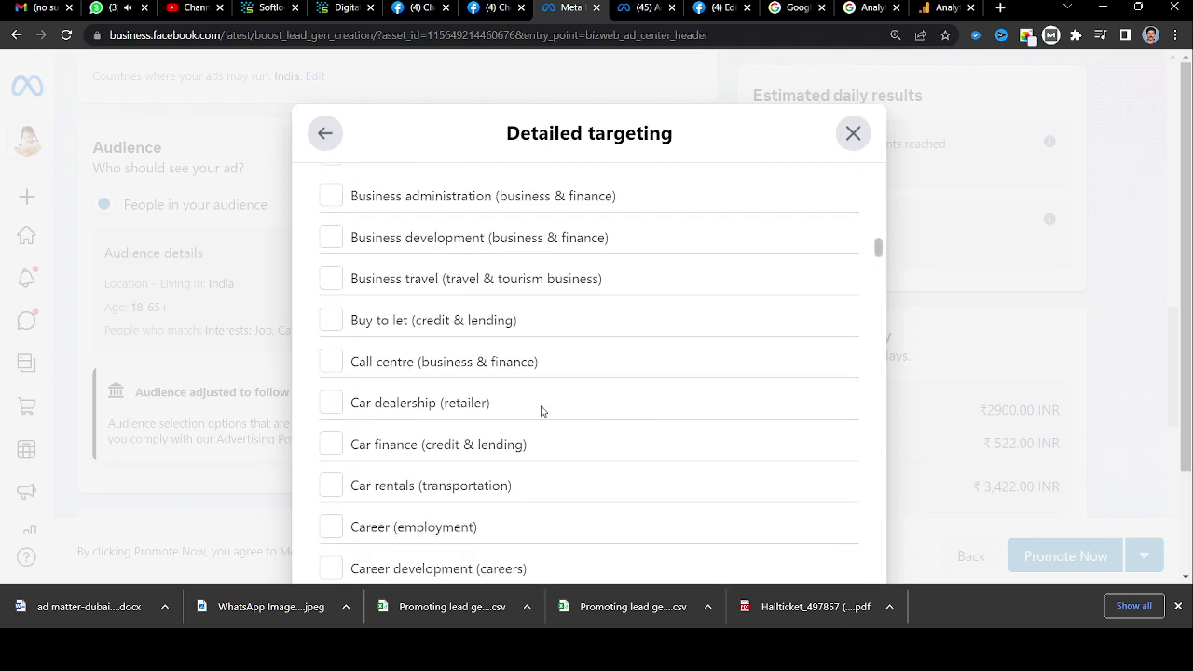
scroll(542, 411, "down", 1)
scroll(542, 411, "down", 1)
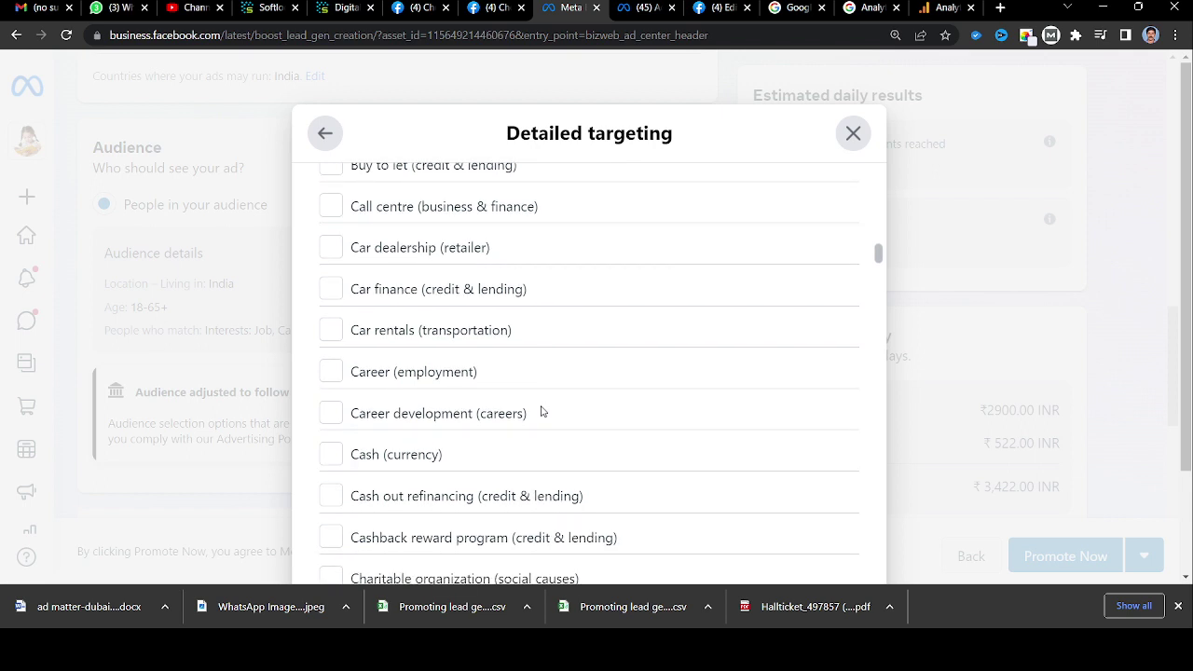
scroll(542, 411, "down", 3)
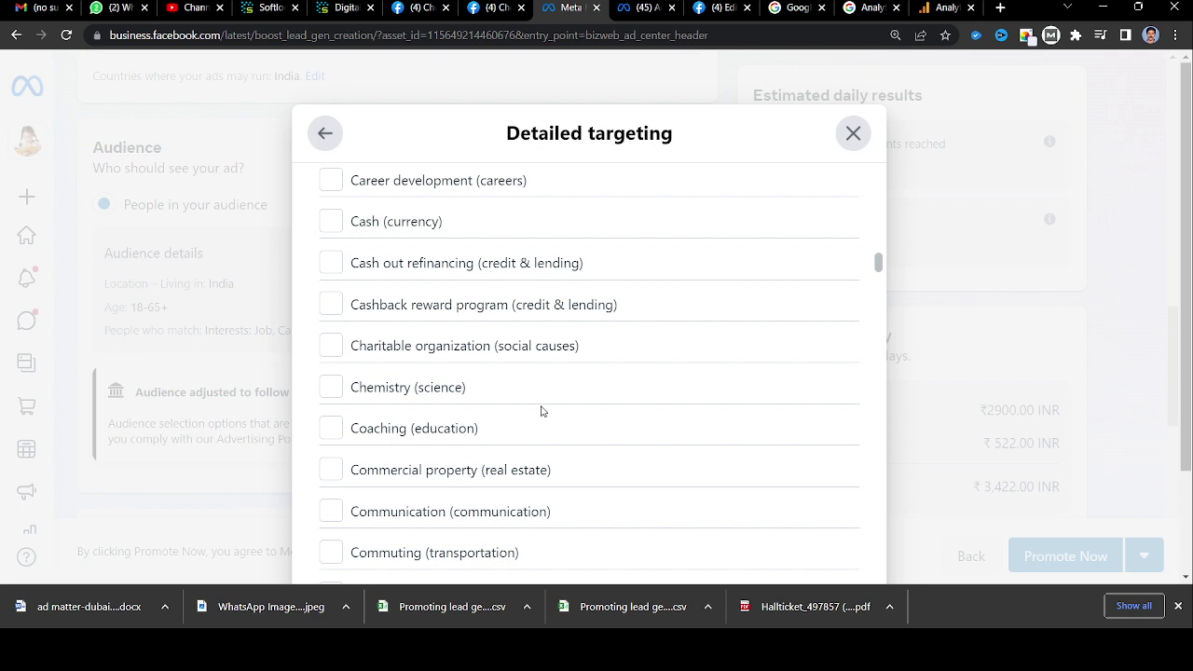
scroll(541, 412, "down", 4)
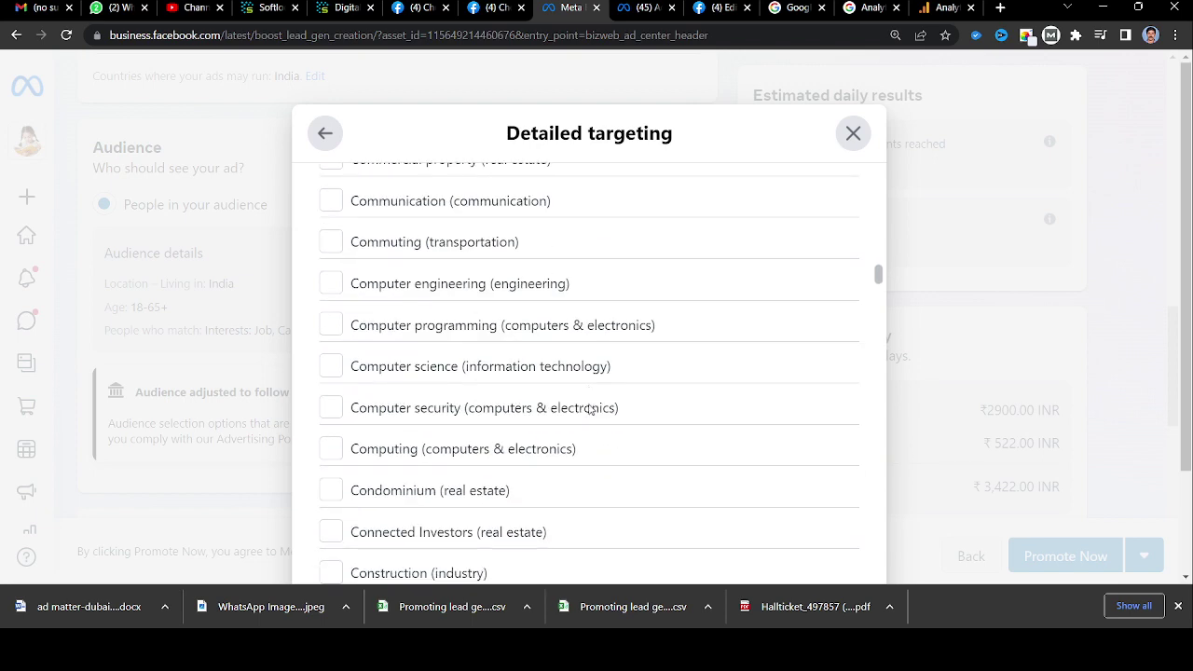
scroll(579, 408, "down", 8)
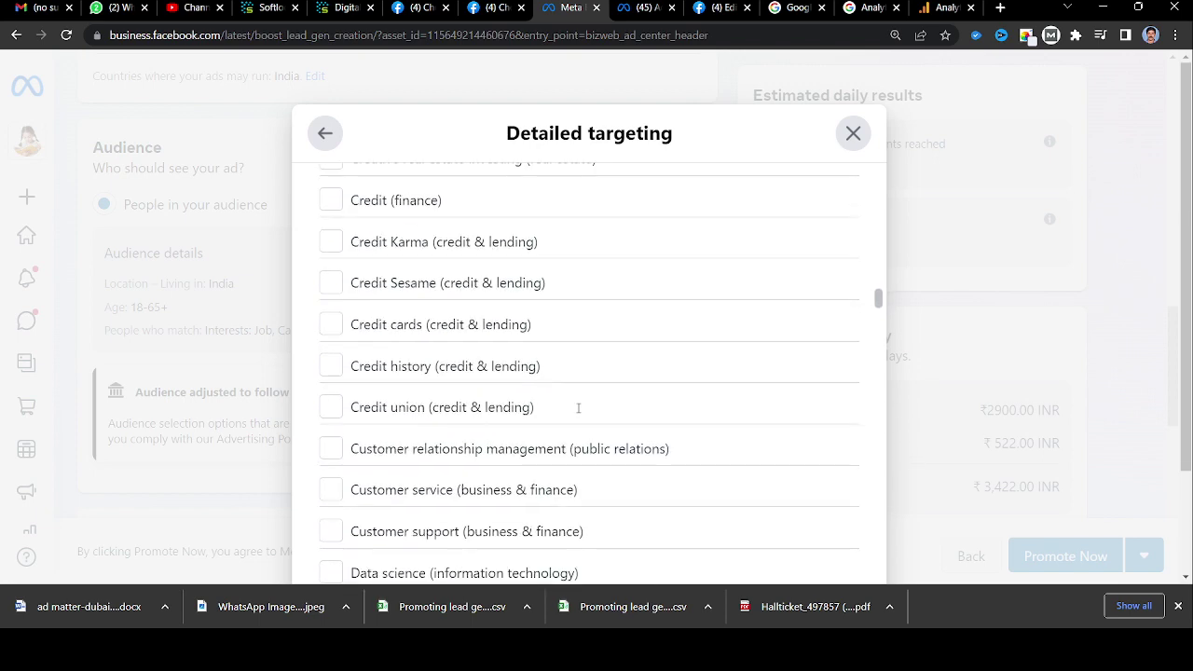
scroll(579, 408, "down", 8)
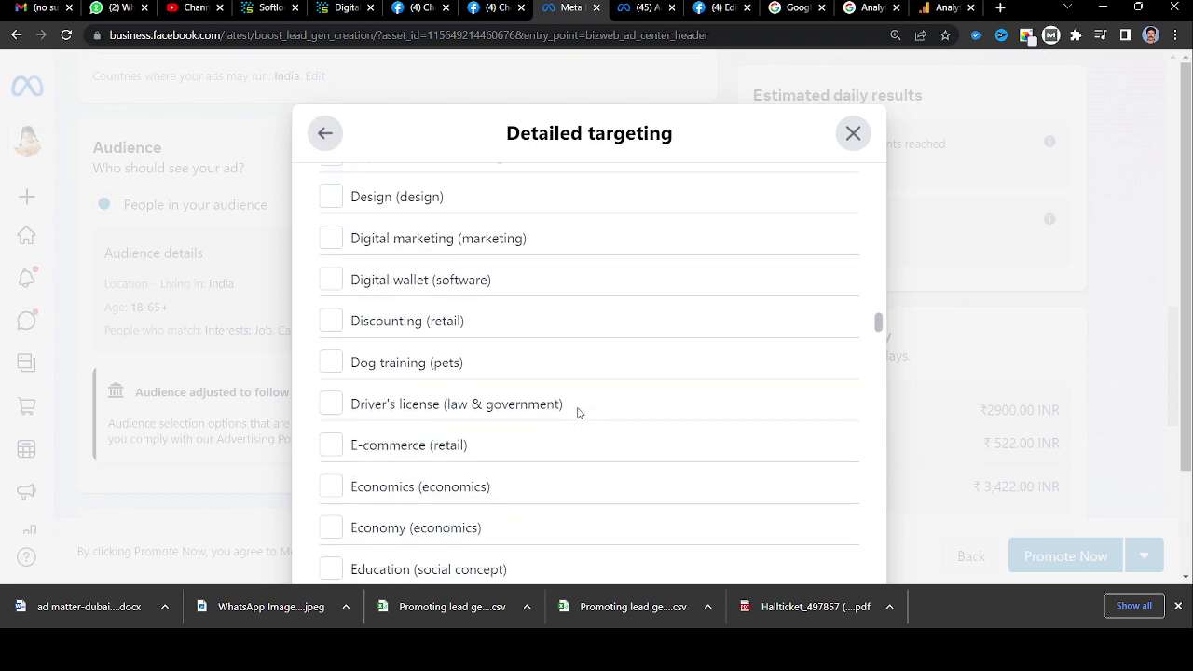
scroll(578, 413, "down", 1)
scroll(578, 413, "down", 7)
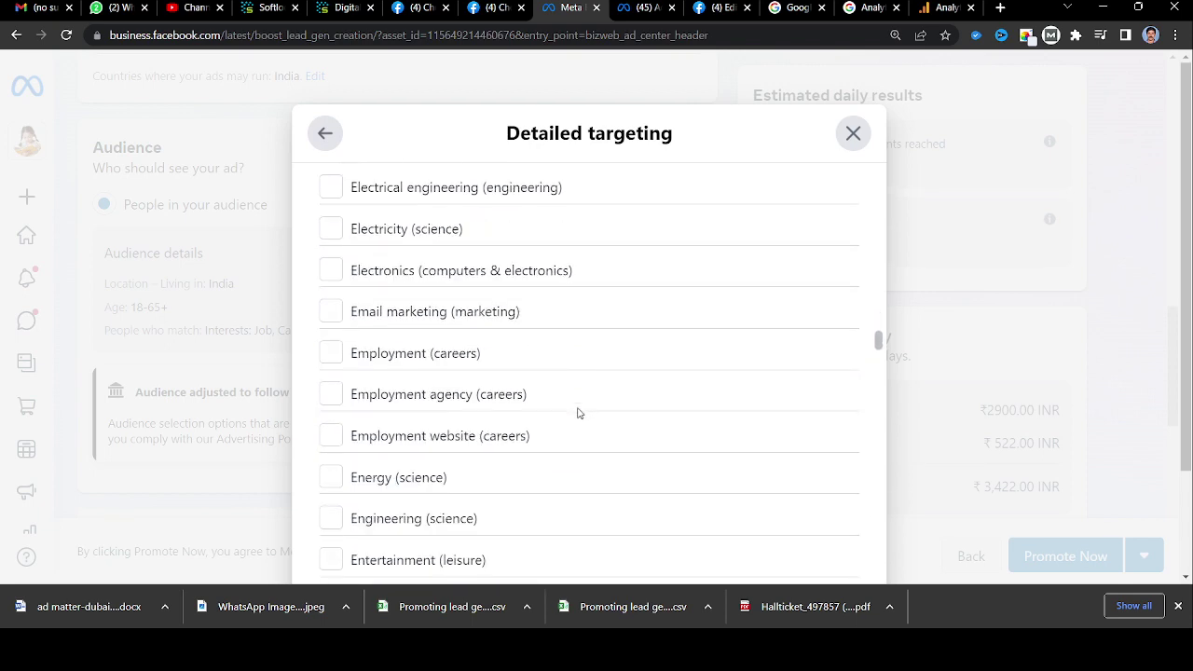
scroll(578, 415, "down", 2)
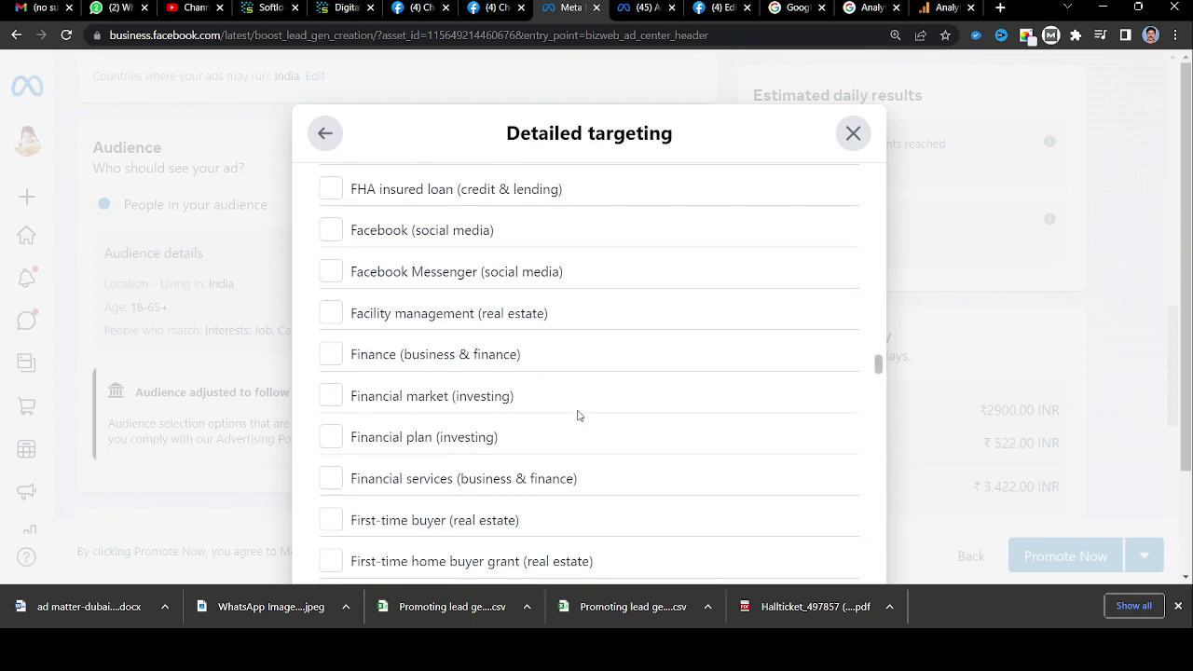
scroll(578, 416, "down", 7)
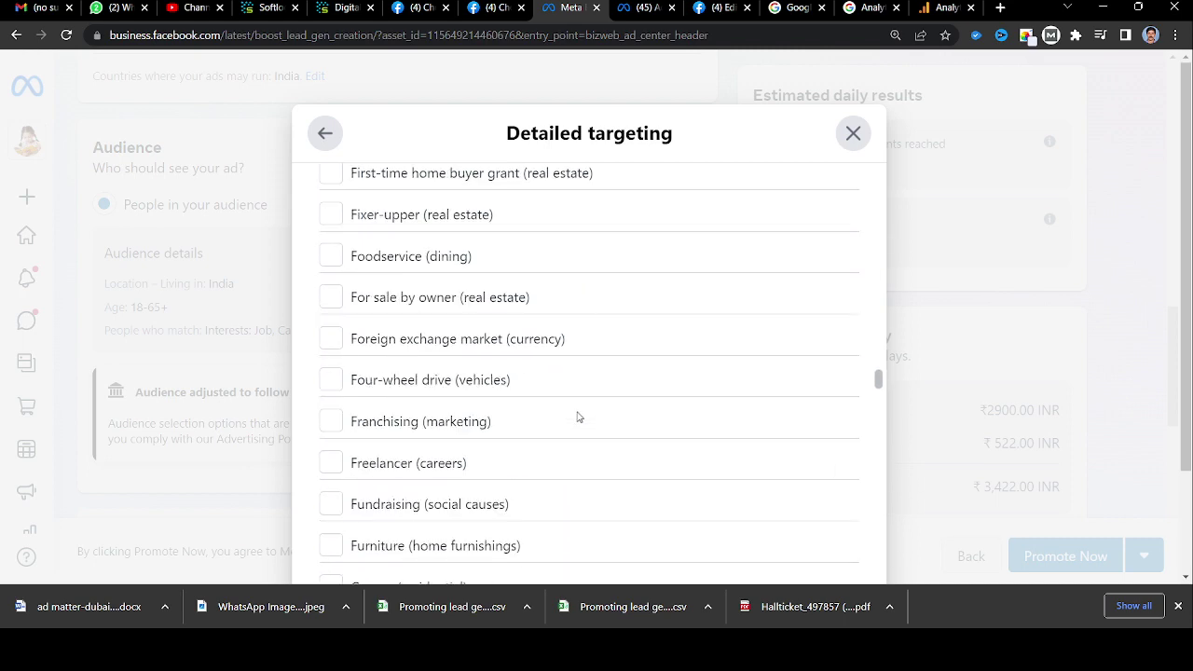
scroll(578, 416, "down", 5)
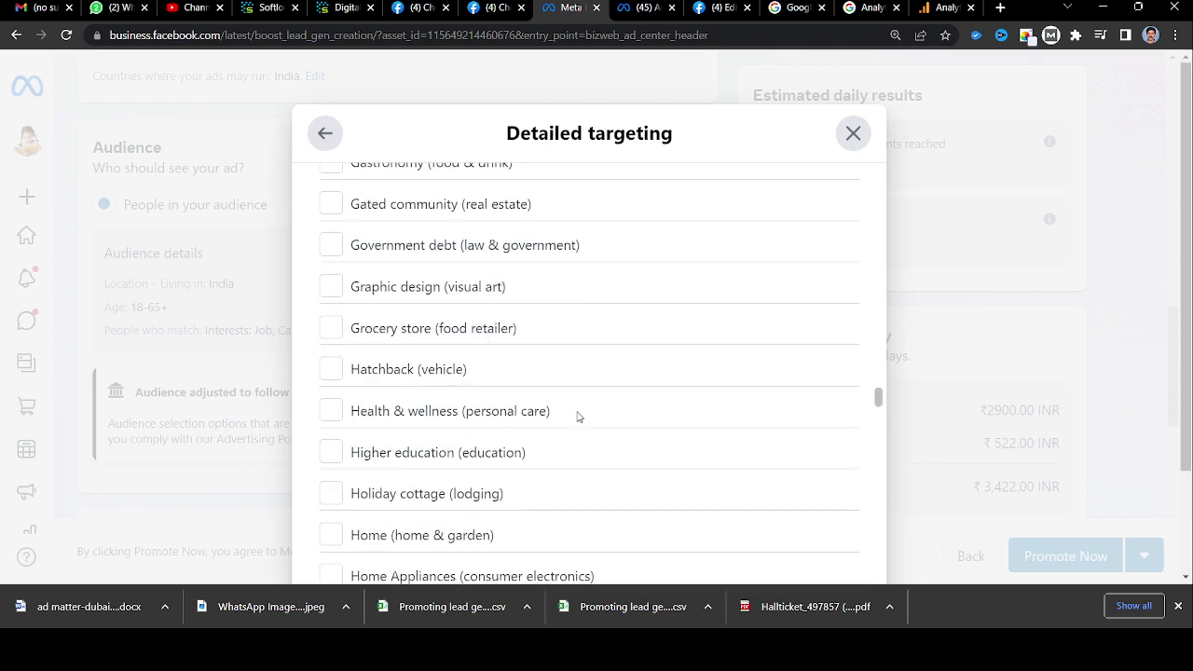
scroll(578, 416, "down", 6)
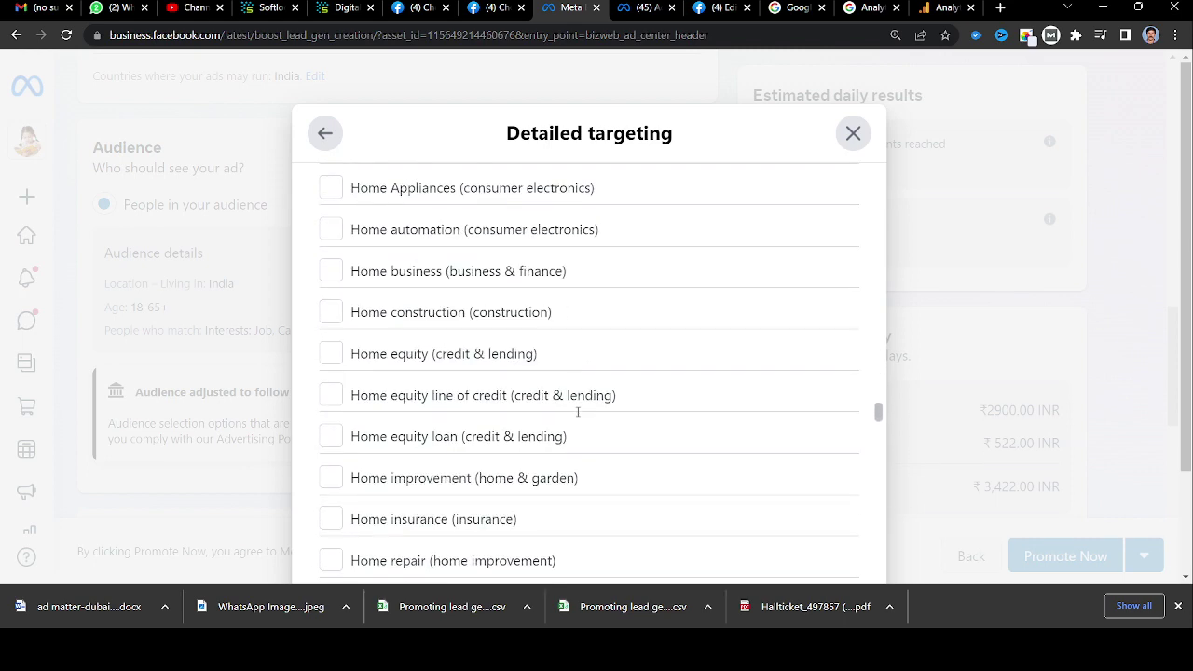
scroll(578, 412, "down", 3)
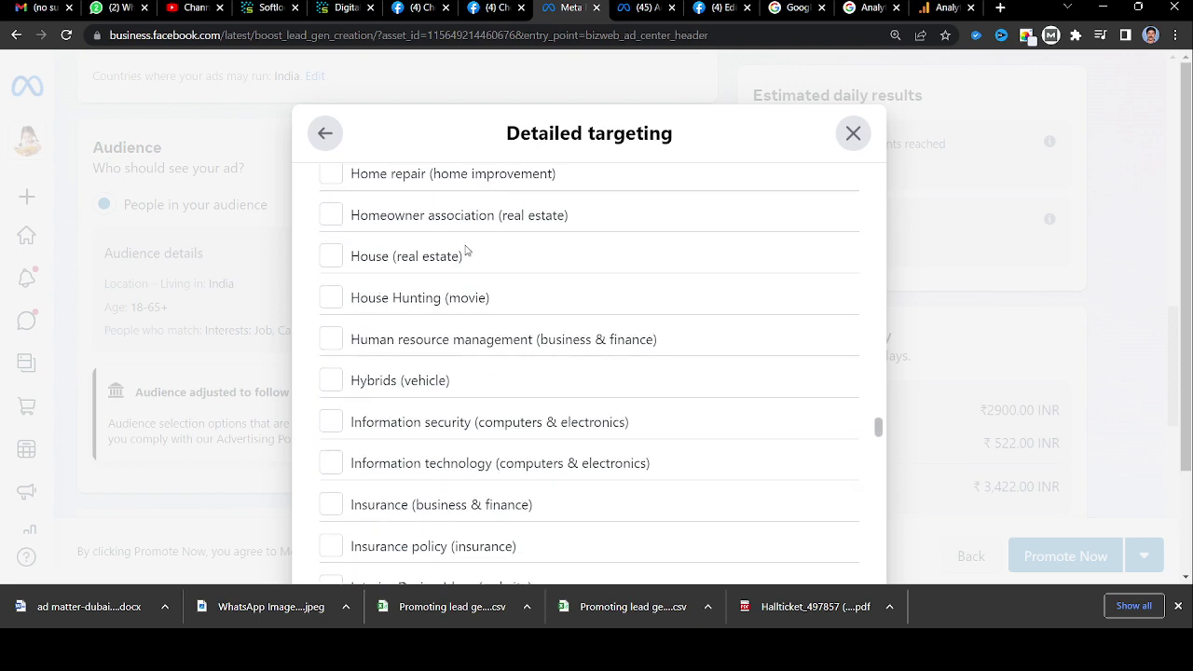
scroll(466, 250, "up", 1)
scroll(467, 246, "down", 2)
scroll(468, 248, "up", 4)
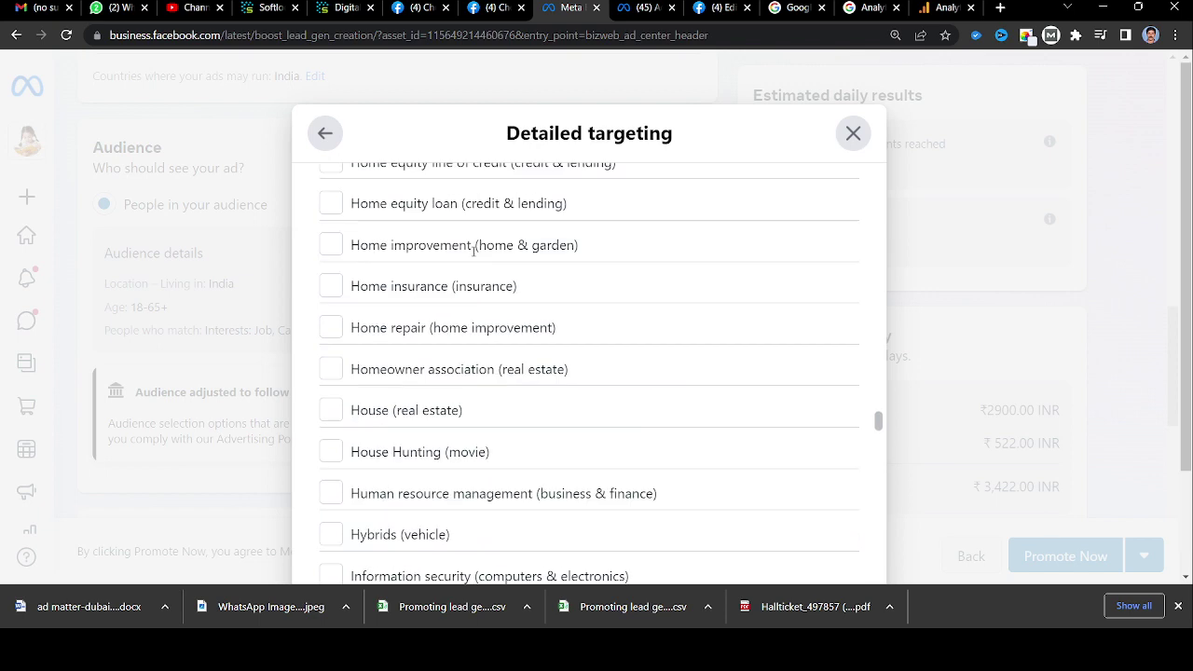
scroll(474, 257, "up", 2)
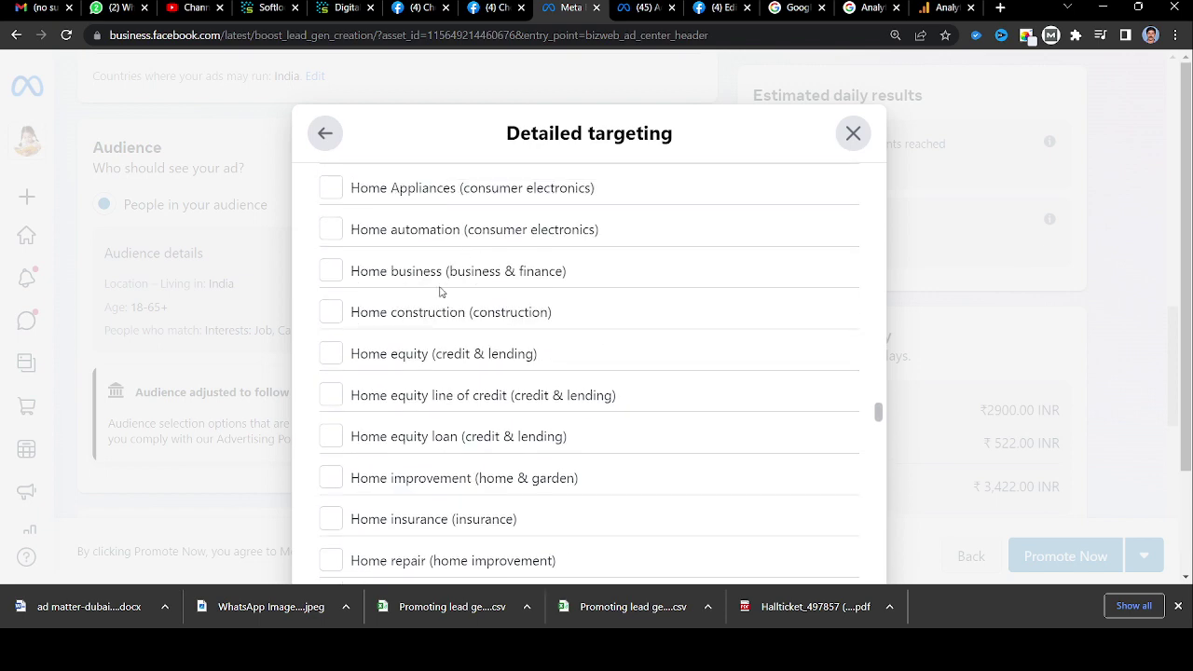
scroll(442, 292, "up", 3)
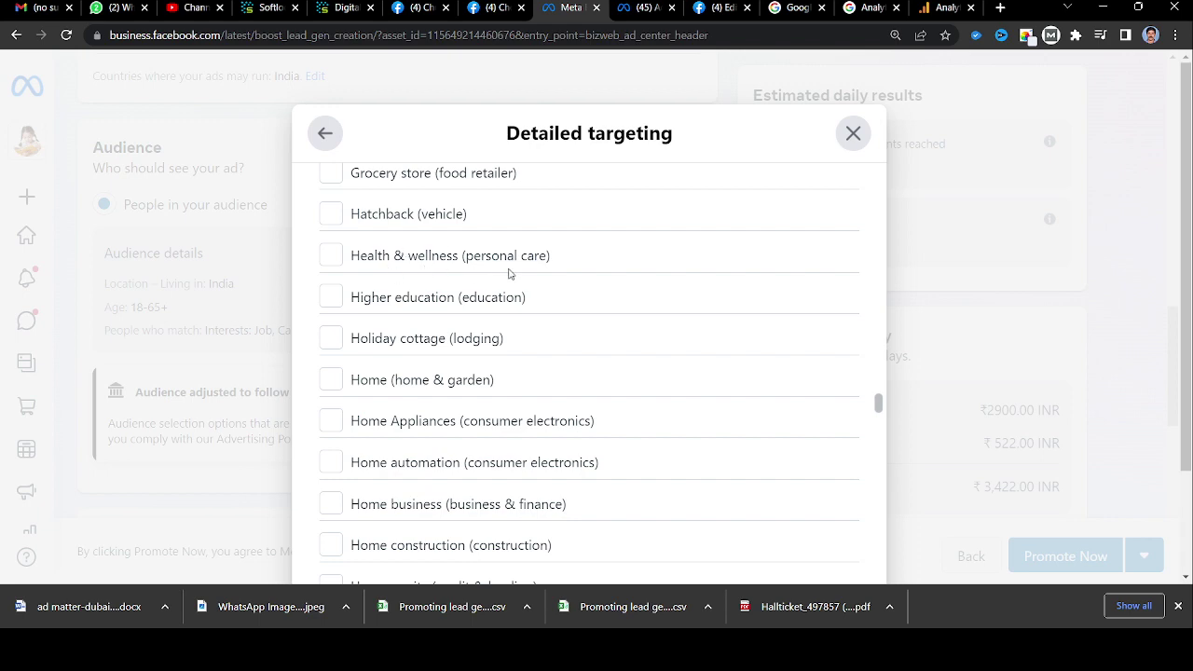
left_click(326, 133)
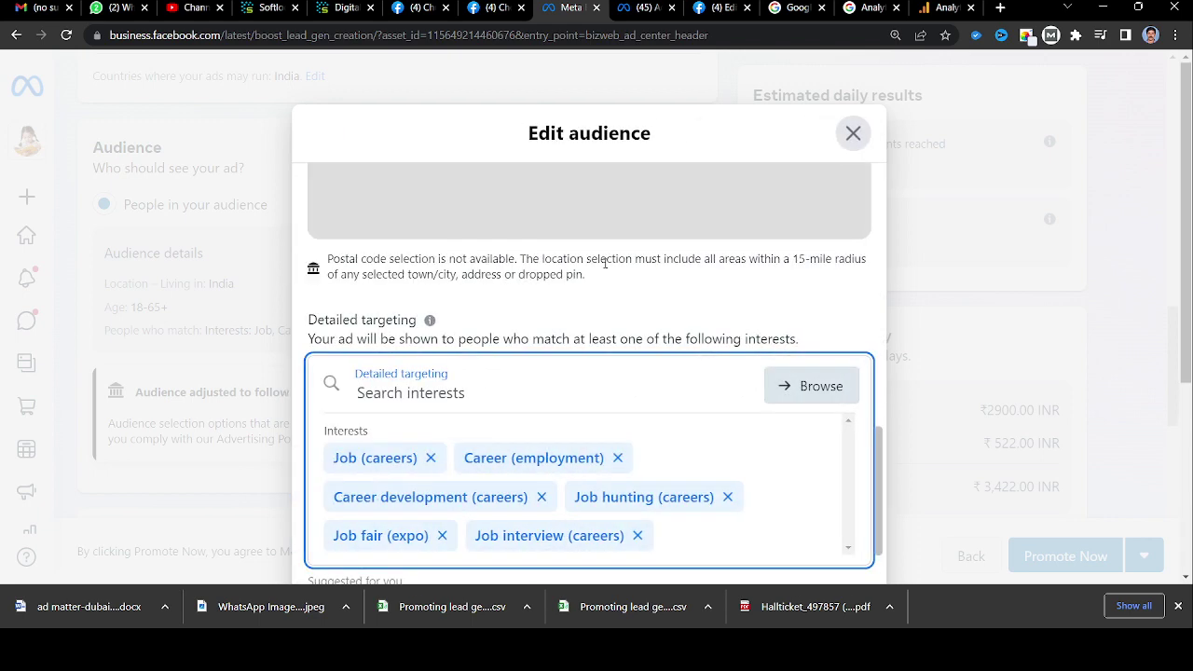
Step: Review the audience's age range, location, map, interests and audience definition before saving
scroll(820, 255, "up", 3)
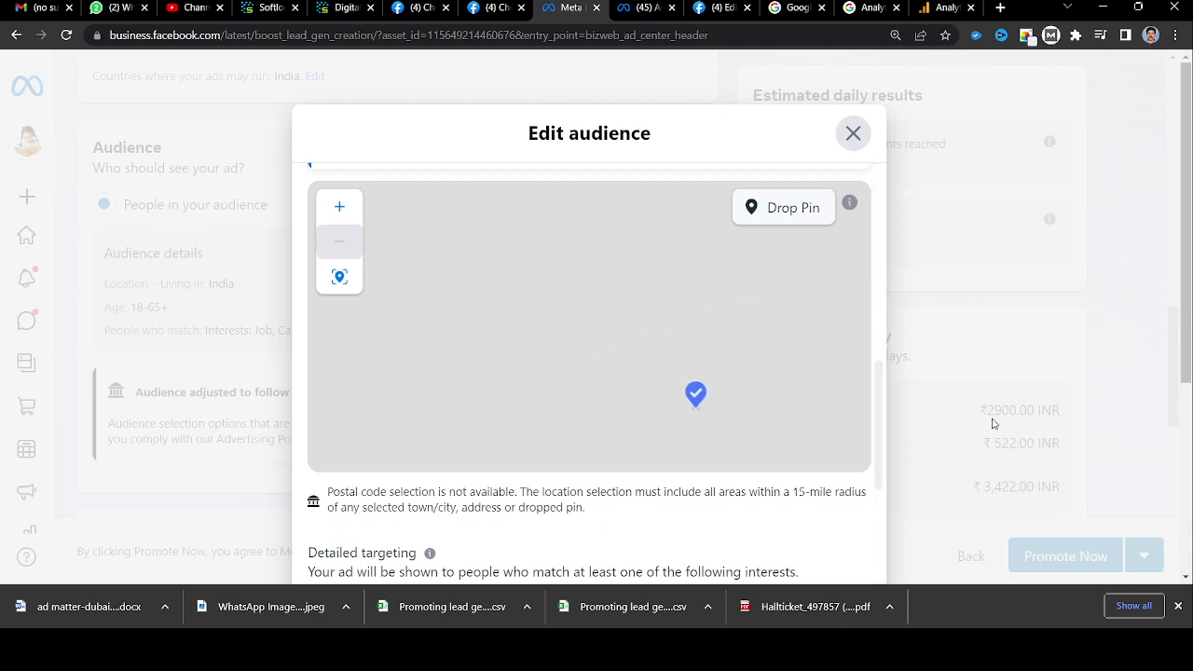
scroll(782, 466, "down", 5)
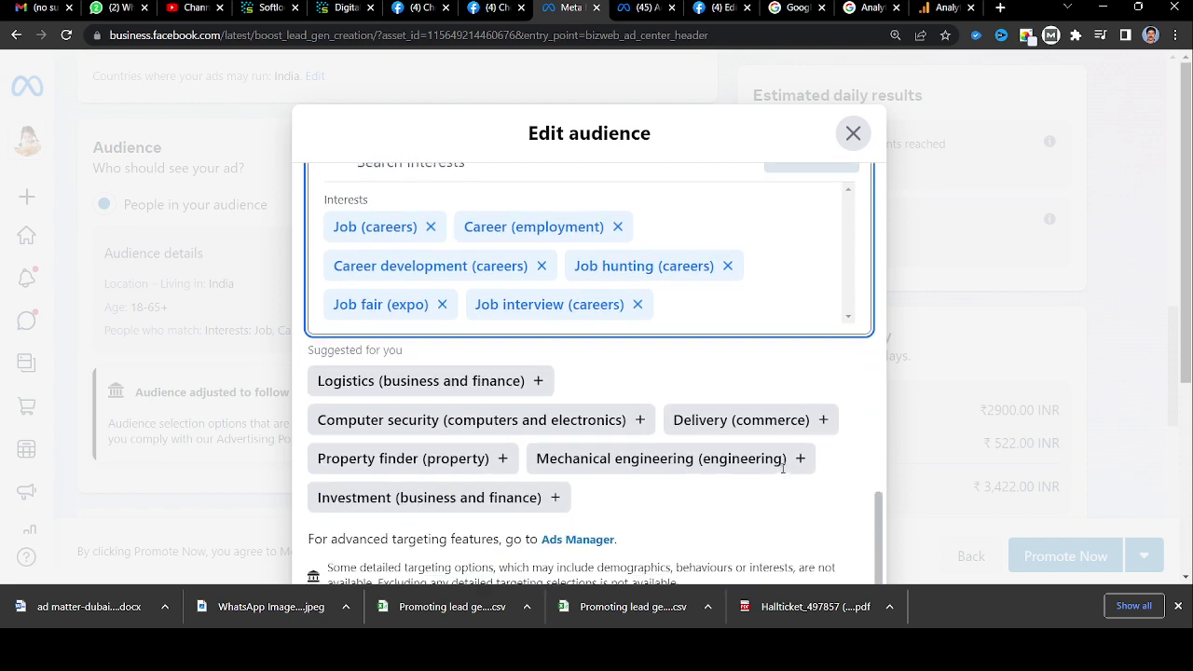
scroll(783, 468, "up", 6)
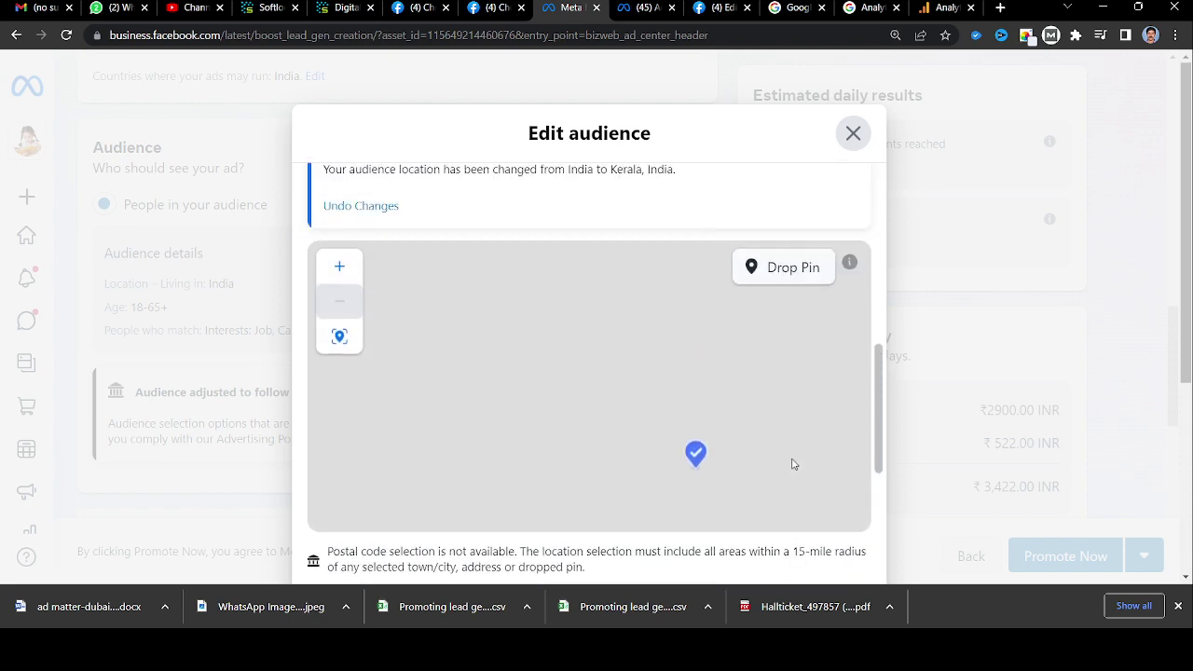
scroll(793, 464, "up", 1)
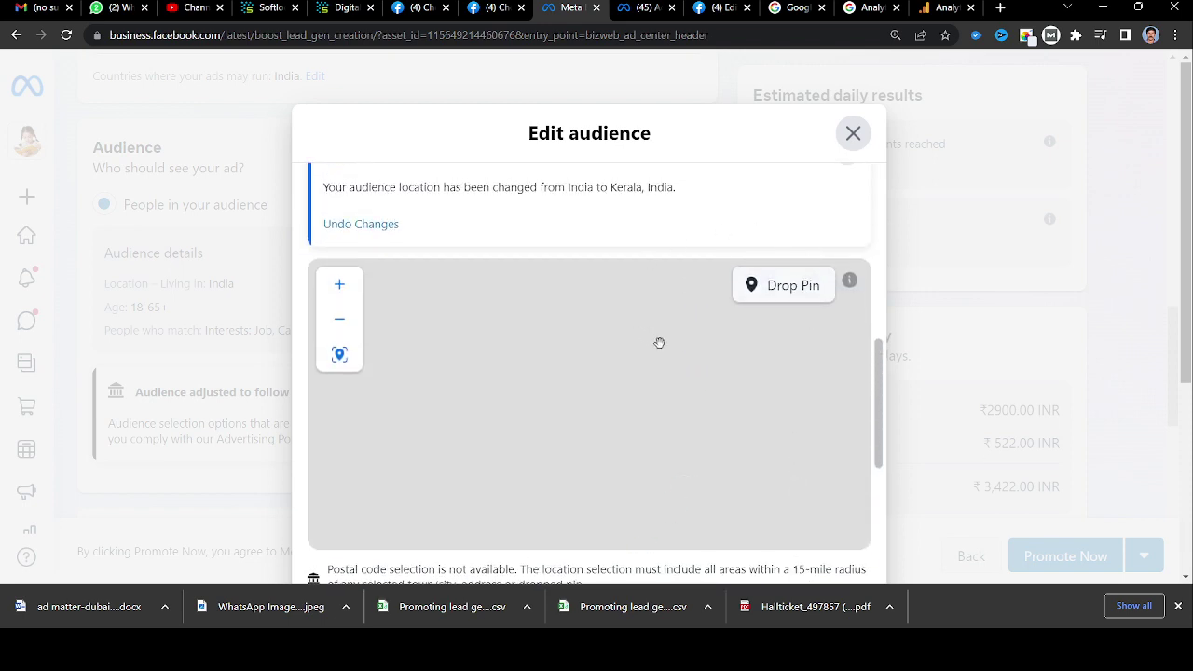
scroll(1007, 391, "down", 3)
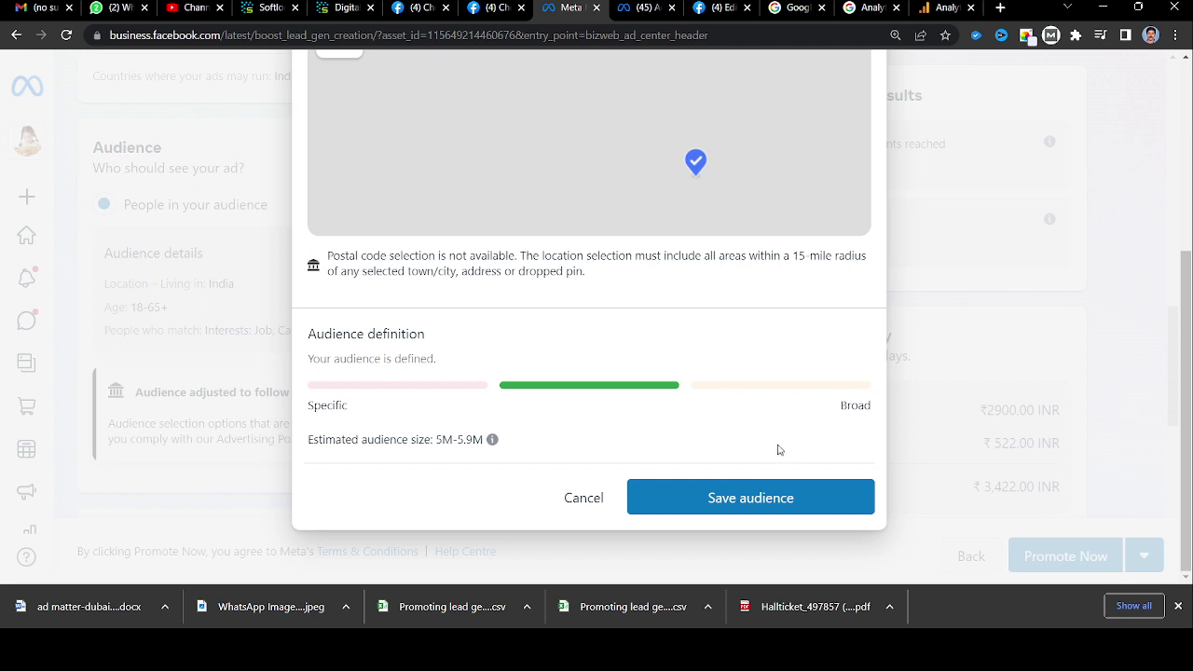
scroll(610, 402, "up", 2)
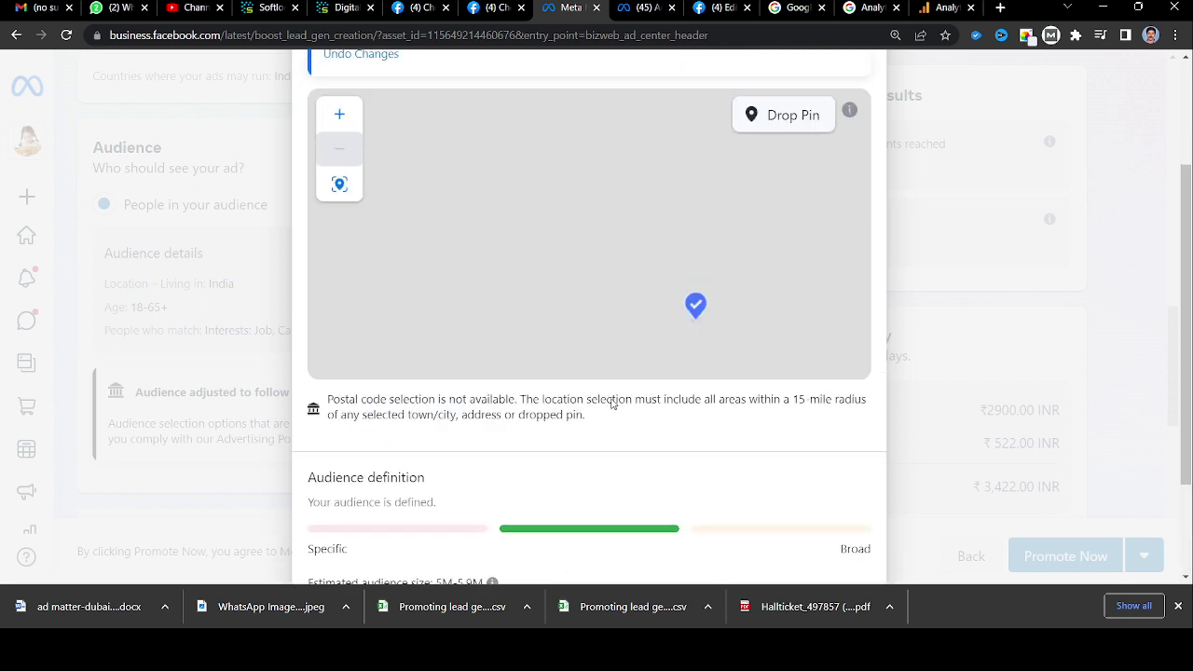
scroll(716, 429, "up", 3)
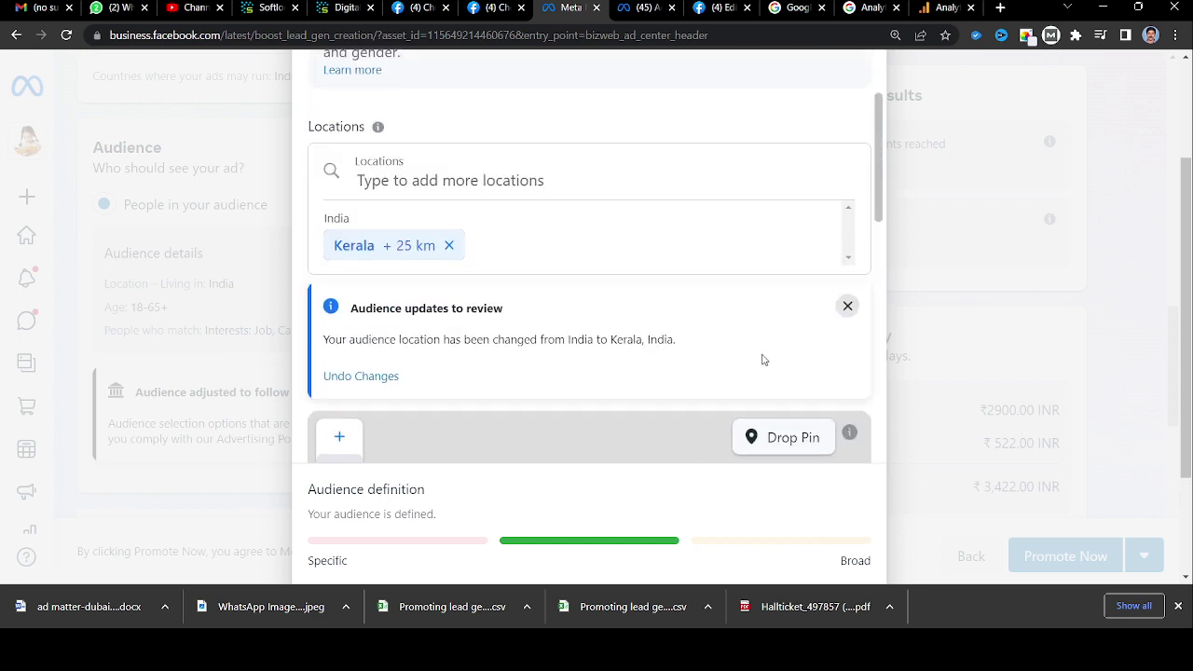
scroll(755, 373, "down", 3)
scroll(789, 466, "down", 3)
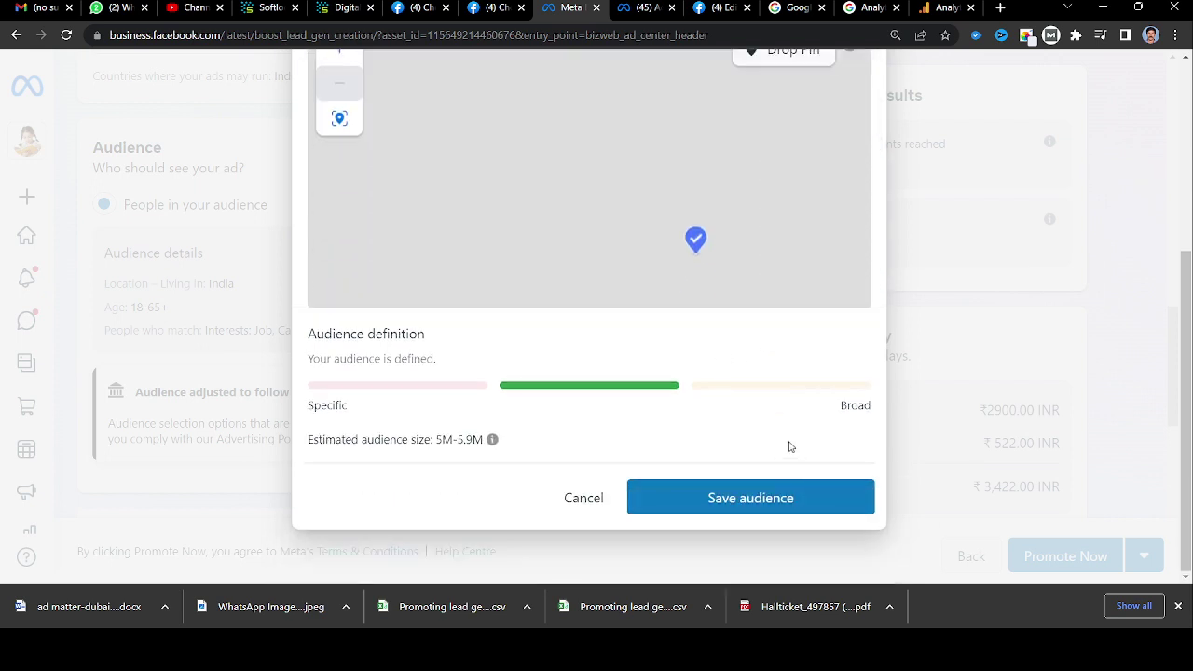
scroll(789, 447, "up", 4)
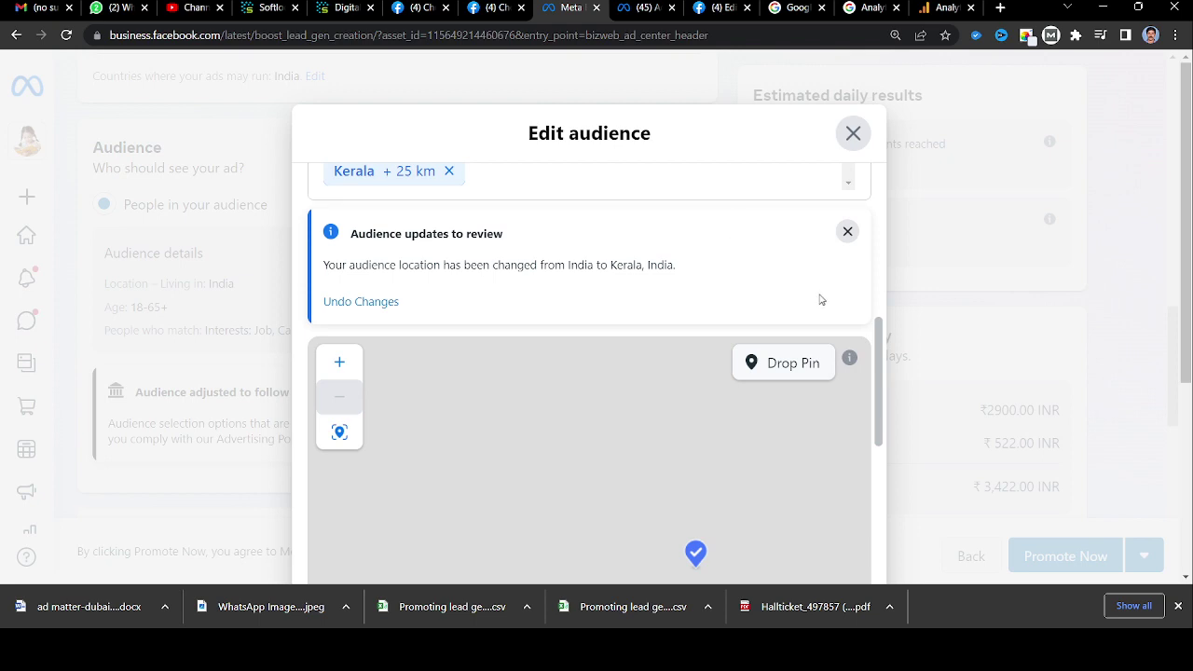
scroll(820, 298, "down", 2)
scroll(786, 426, "down", 2)
scroll(773, 314, "up", 7)
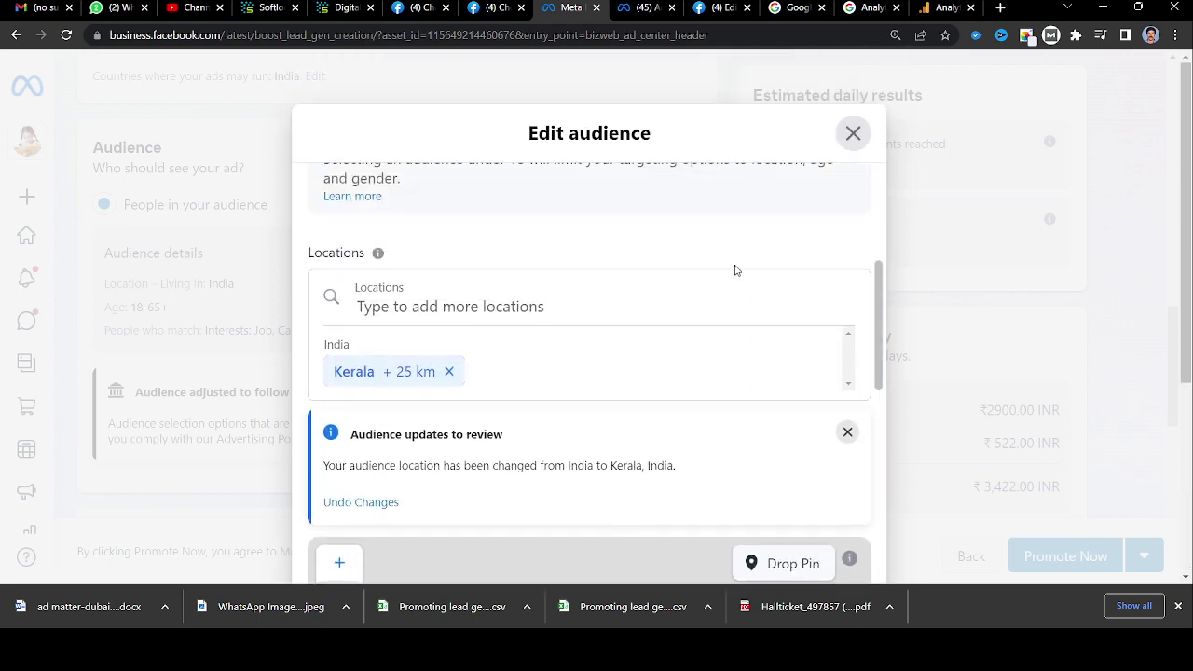
scroll(572, 368, "down", 2)
scroll(573, 366, "up", 2)
scroll(573, 354, "down", 5)
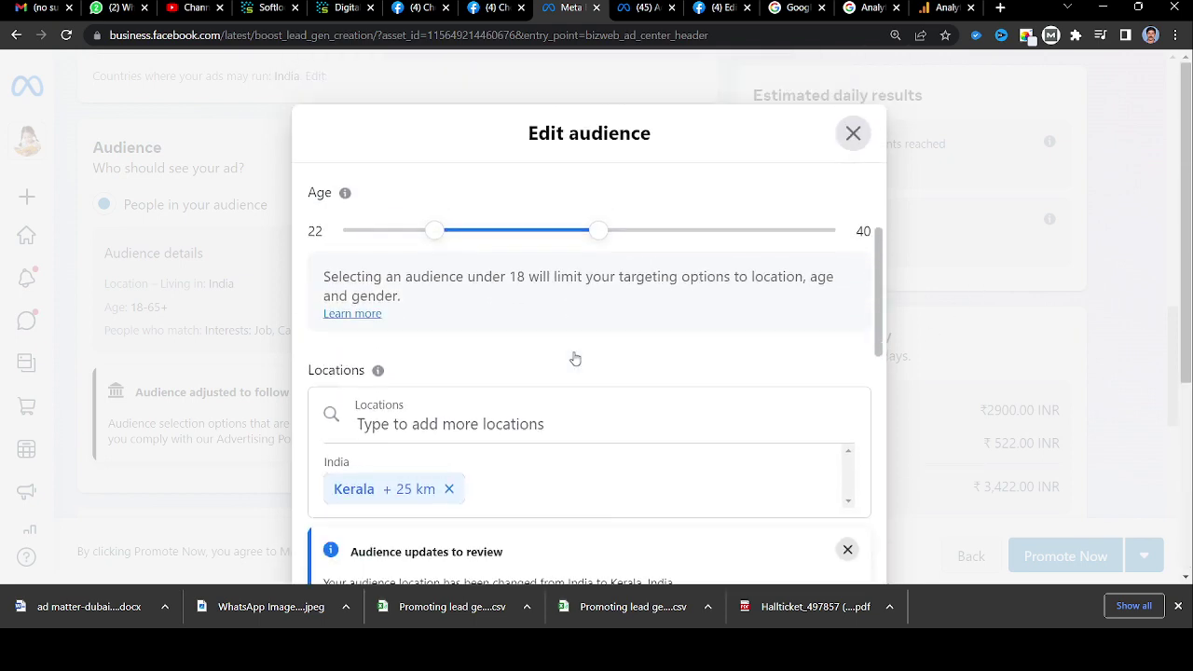
Step: Search the detailed targeting interests for "pharma" and "ph", clearing the search field after each
scroll(572, 354, "down", 5)
left_click(482, 394)
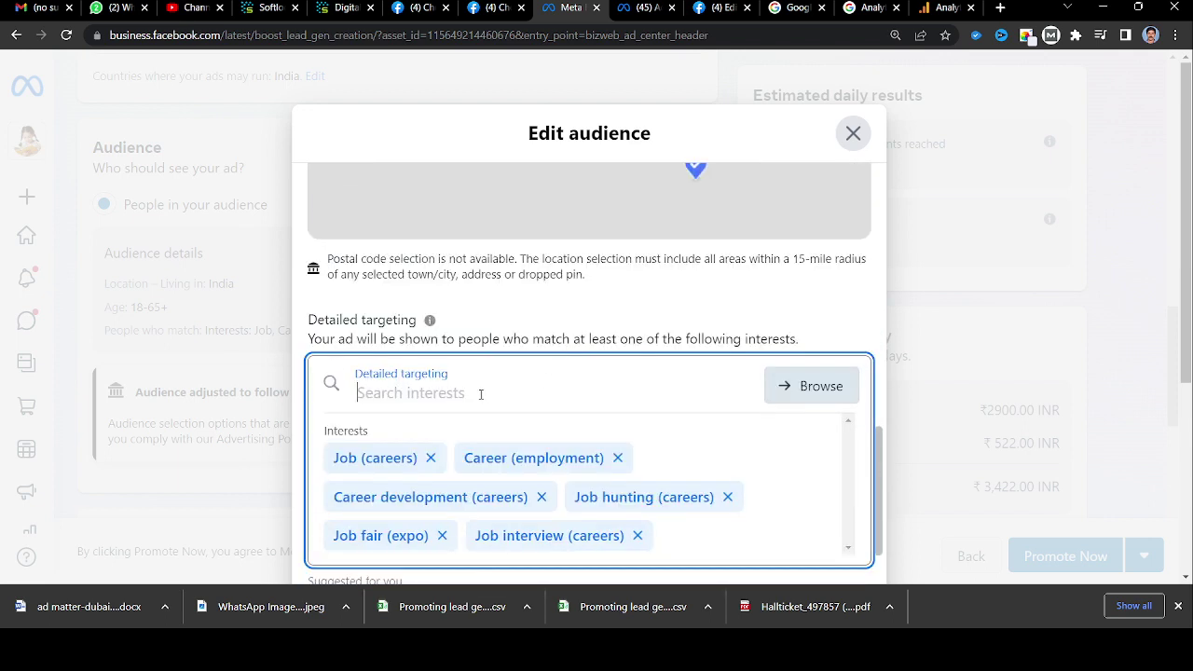
type("pha")
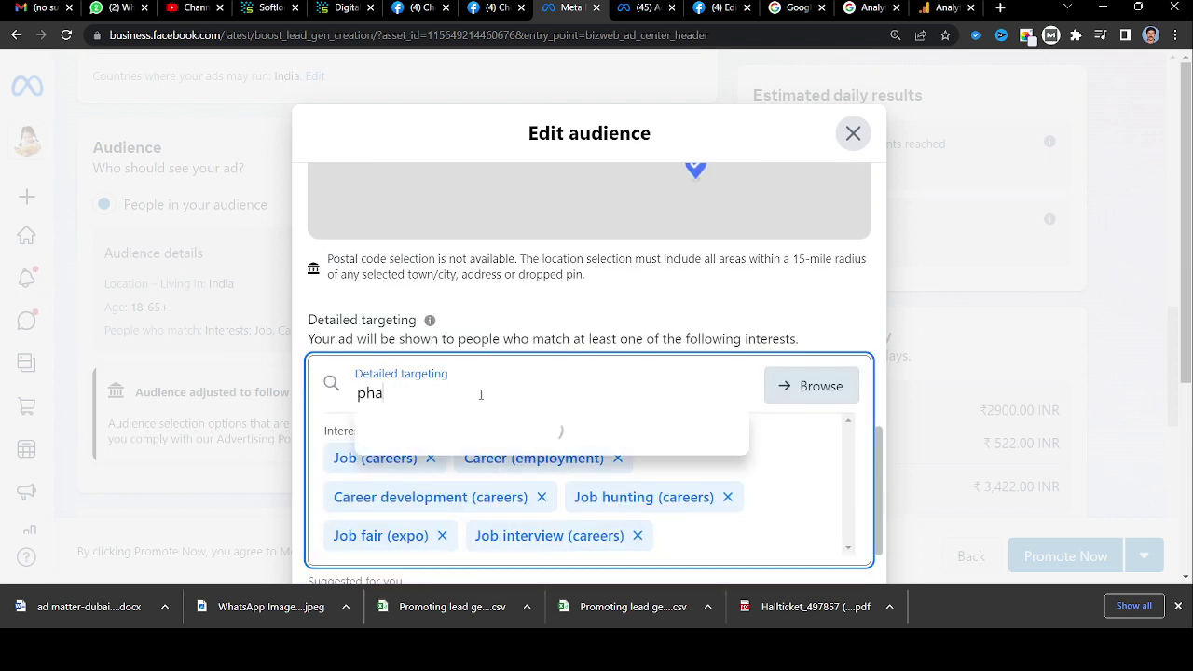
type("rma")
key("BackSpace")
key("BackSpace")
key("BackSpace")
key("BackSpace")
key("BackSpace")
key("BackSpace")
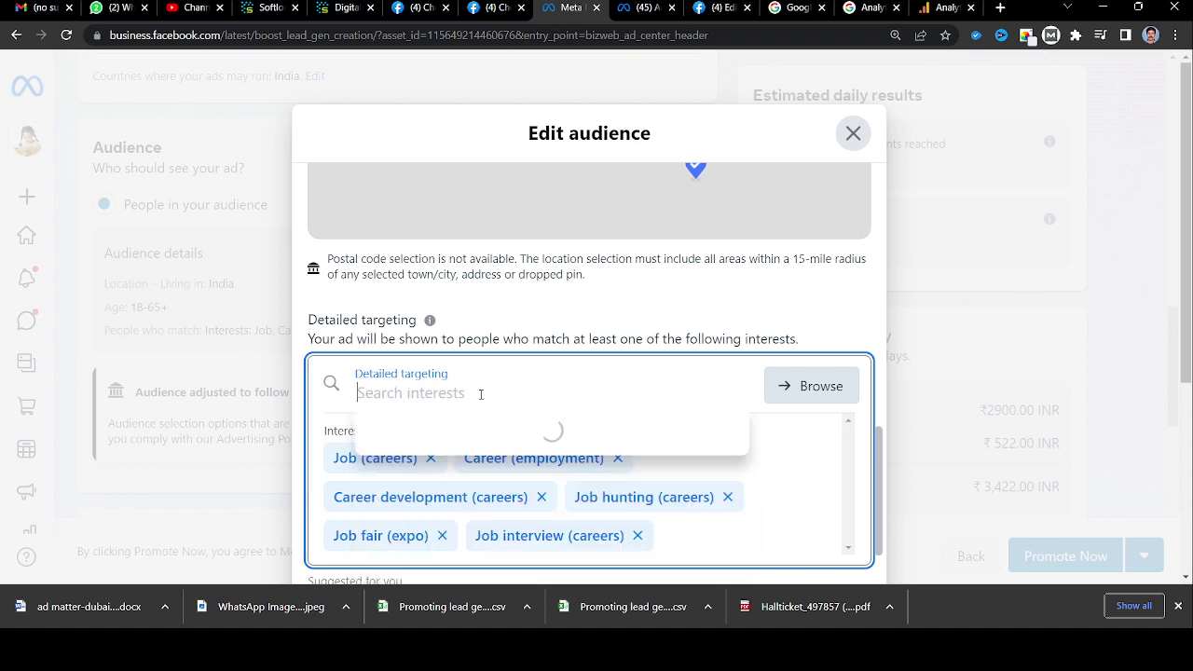
type("ph")
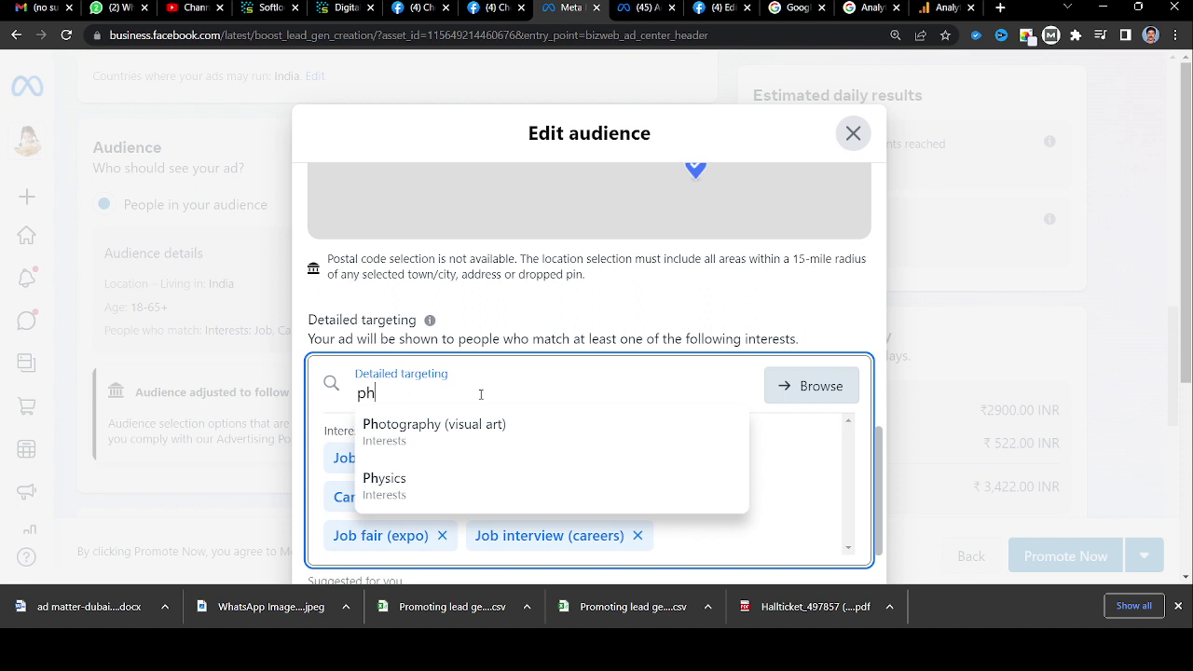
key("BackSpace")
key("BackSpace")
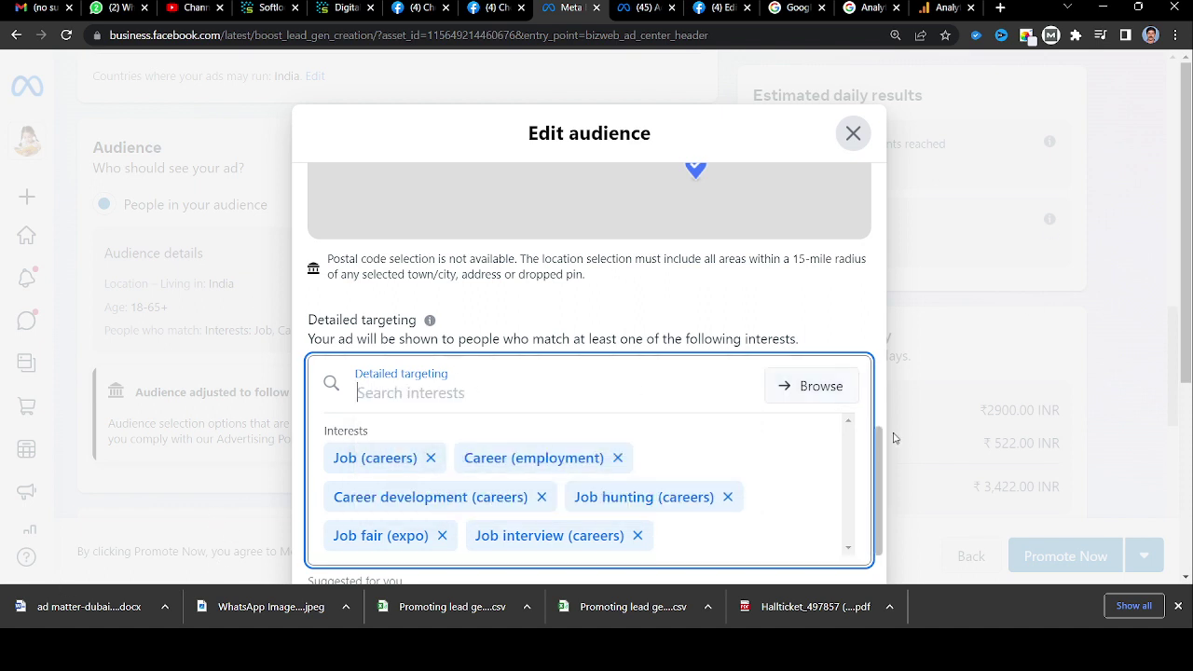
Step: Review the selected interests, suggested interests and audience definition in the audience settings
scroll(747, 407, "down", 3)
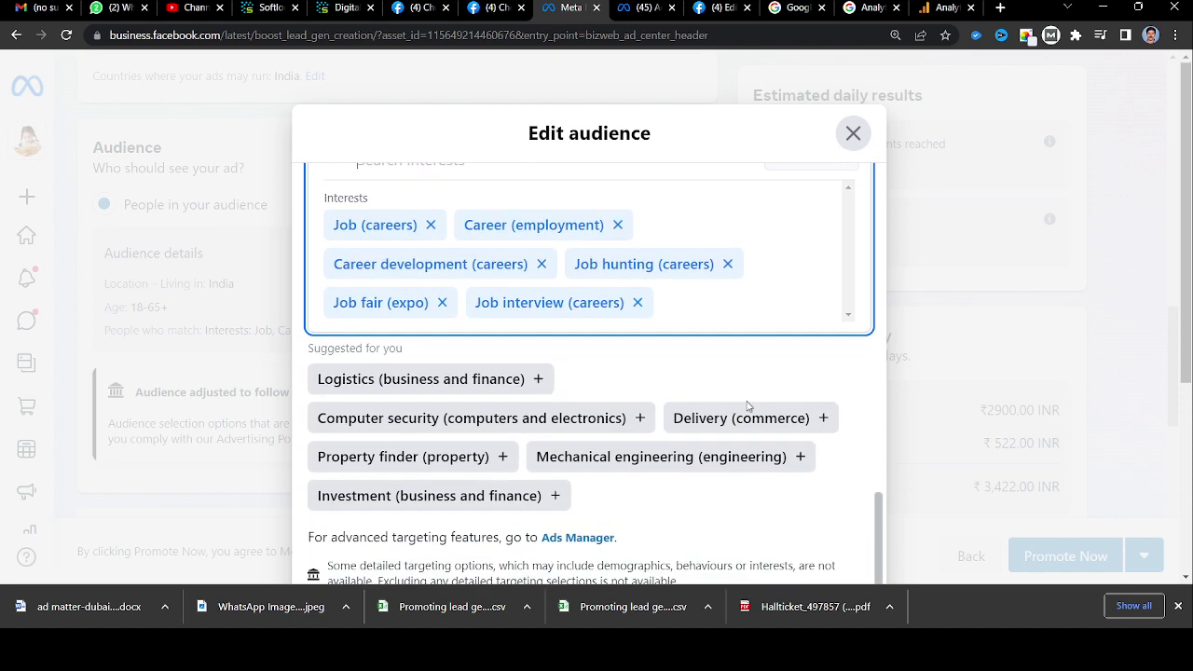
scroll(747, 407, "up", 2)
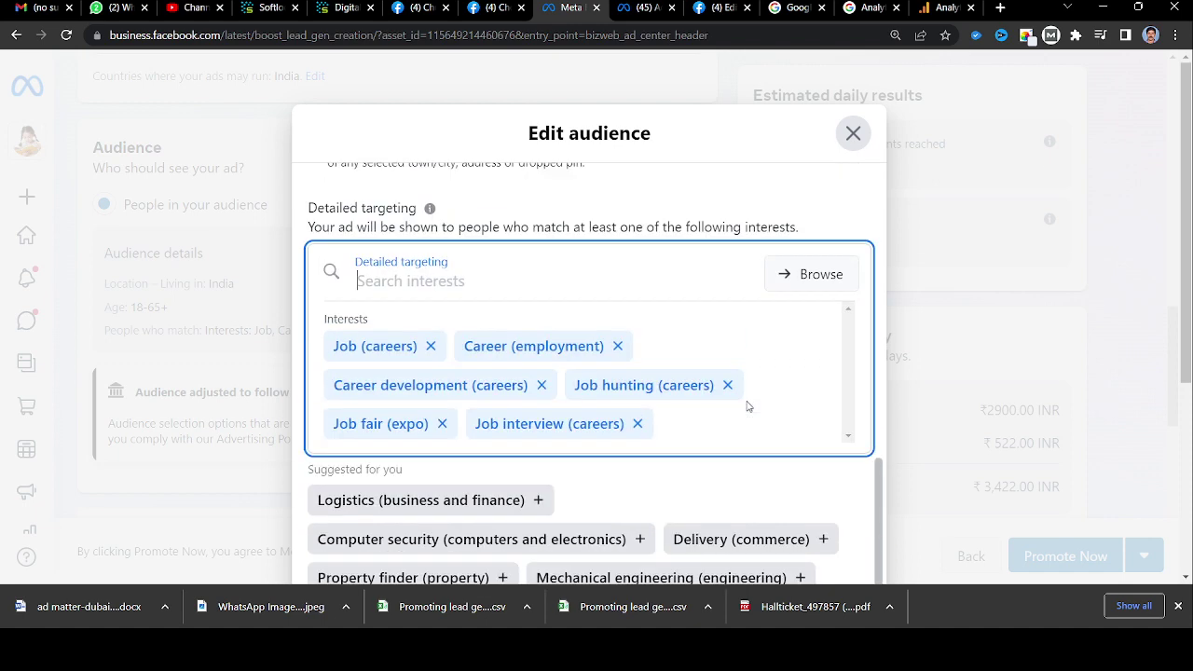
scroll(747, 401, "down", 2)
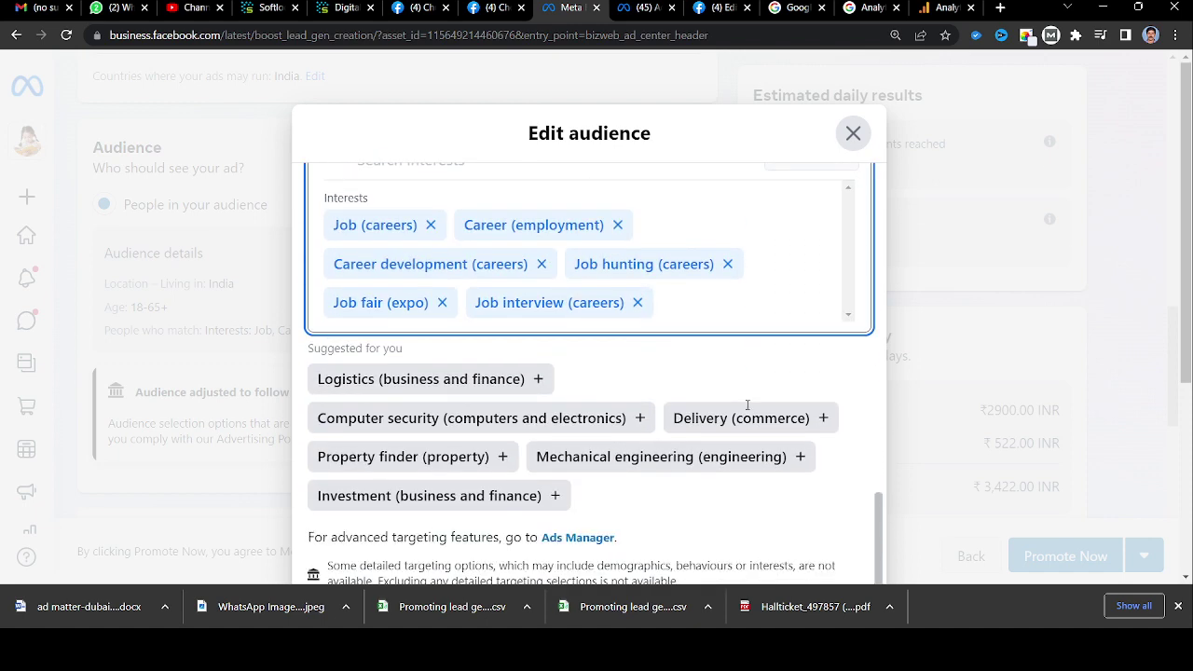
scroll(747, 401, "up", 1)
scroll(748, 411, "up", 1)
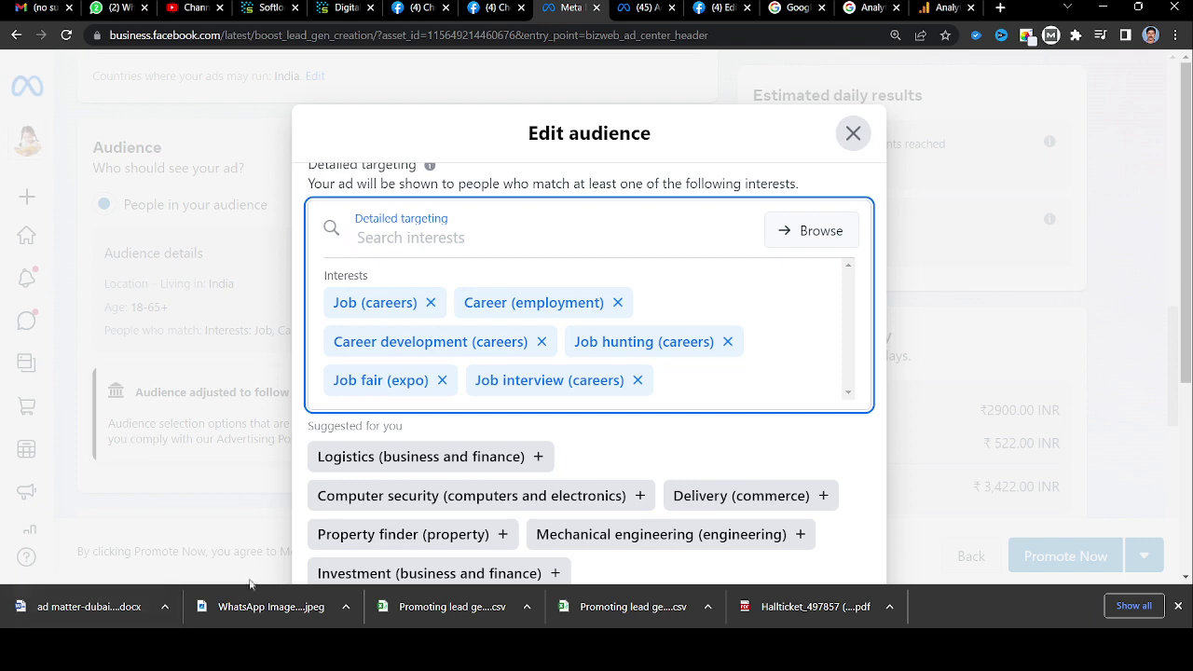
scroll(641, 435, "down", 3)
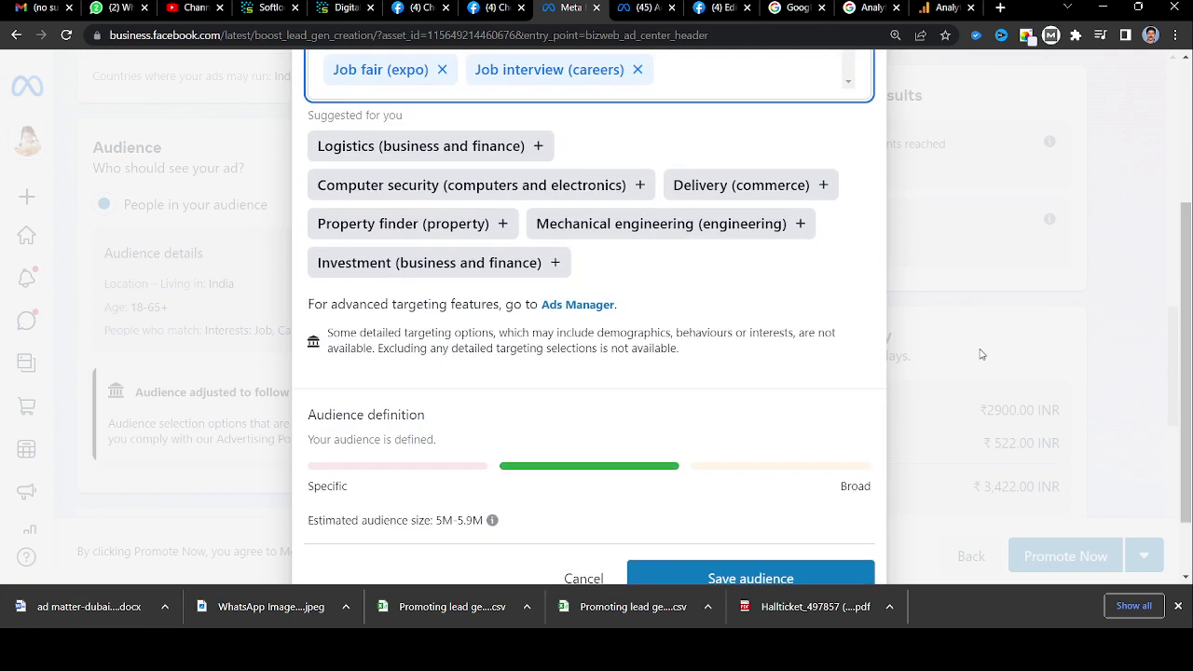
scroll(981, 354, "down", 1)
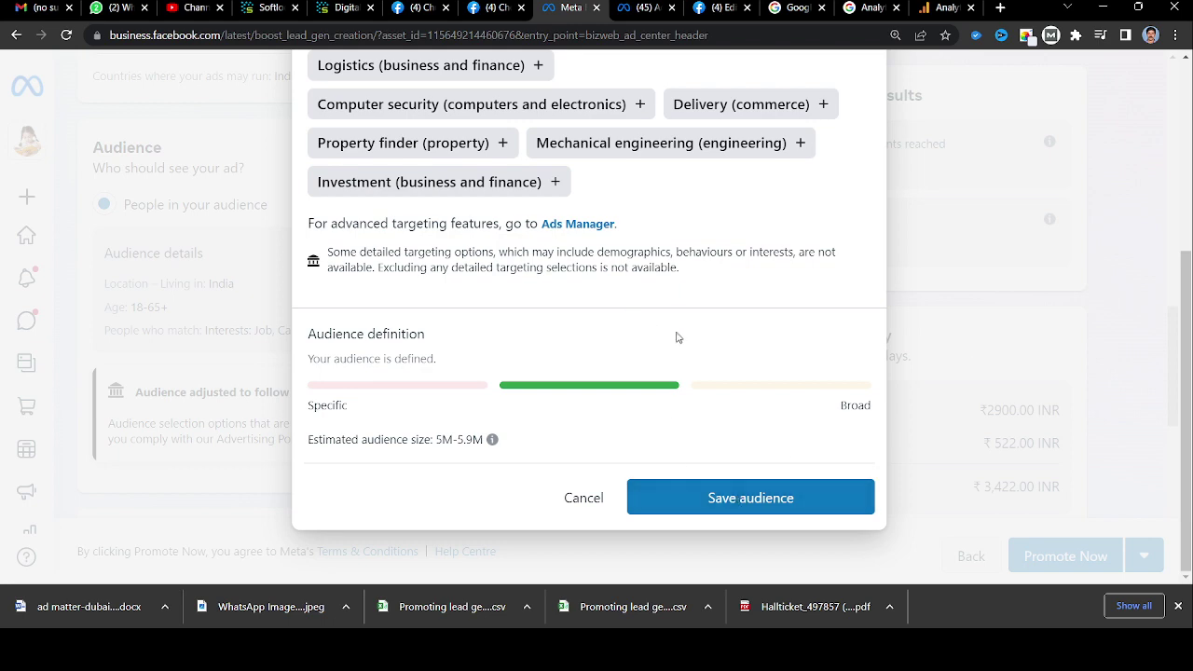
Step: Search the detailed targeting interests for "Health" and clear the search field
scroll(678, 337, "up", 3)
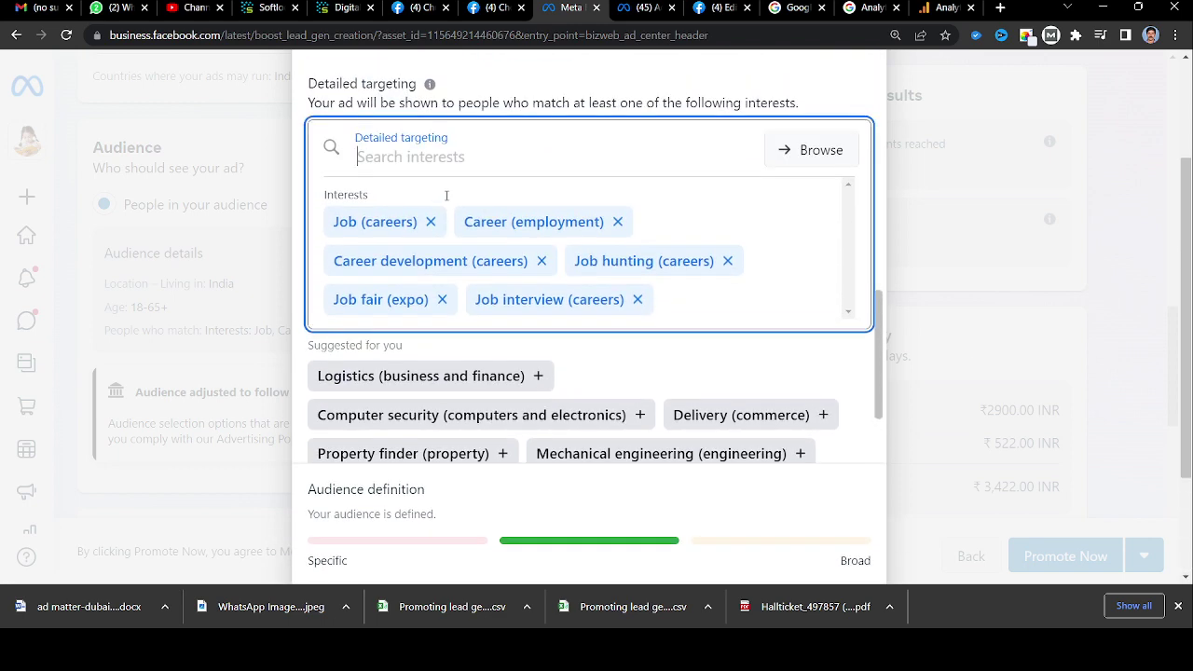
type("Health")
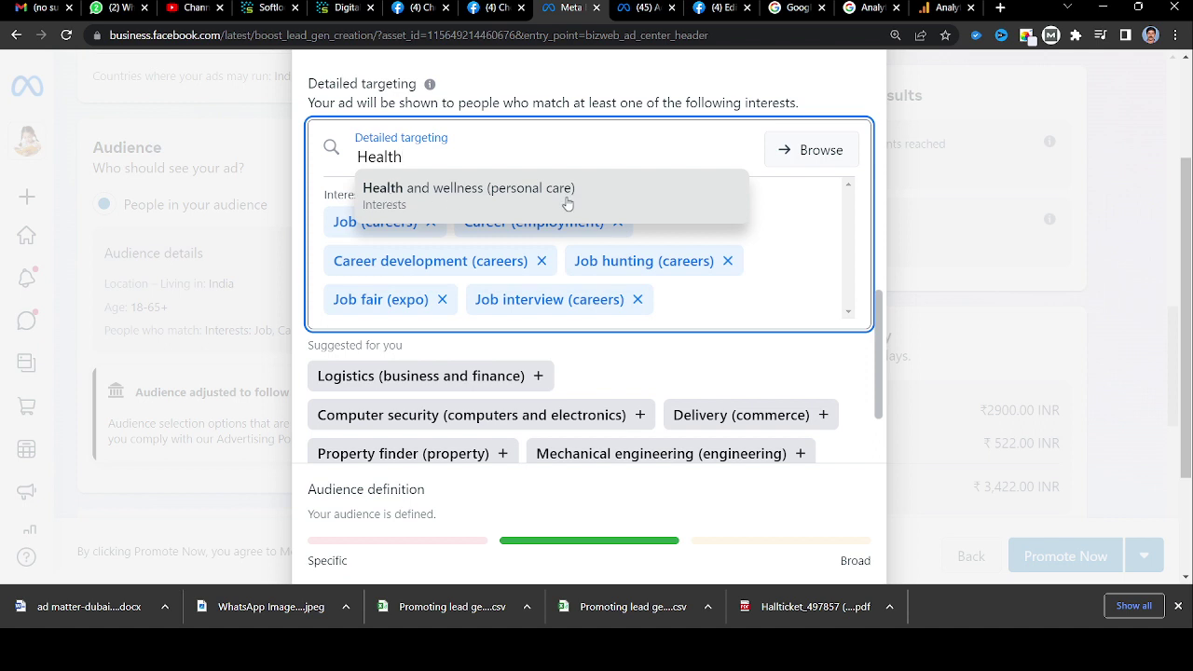
left_click_drag(425, 160, 159, 204)
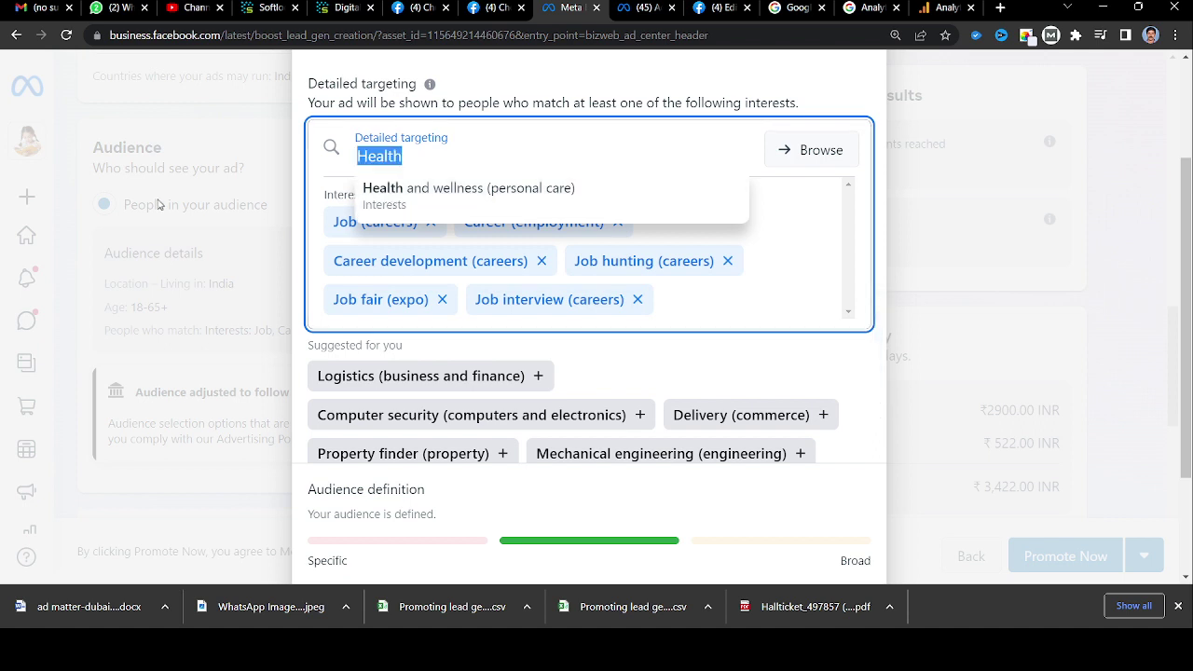
key("BackSpace")
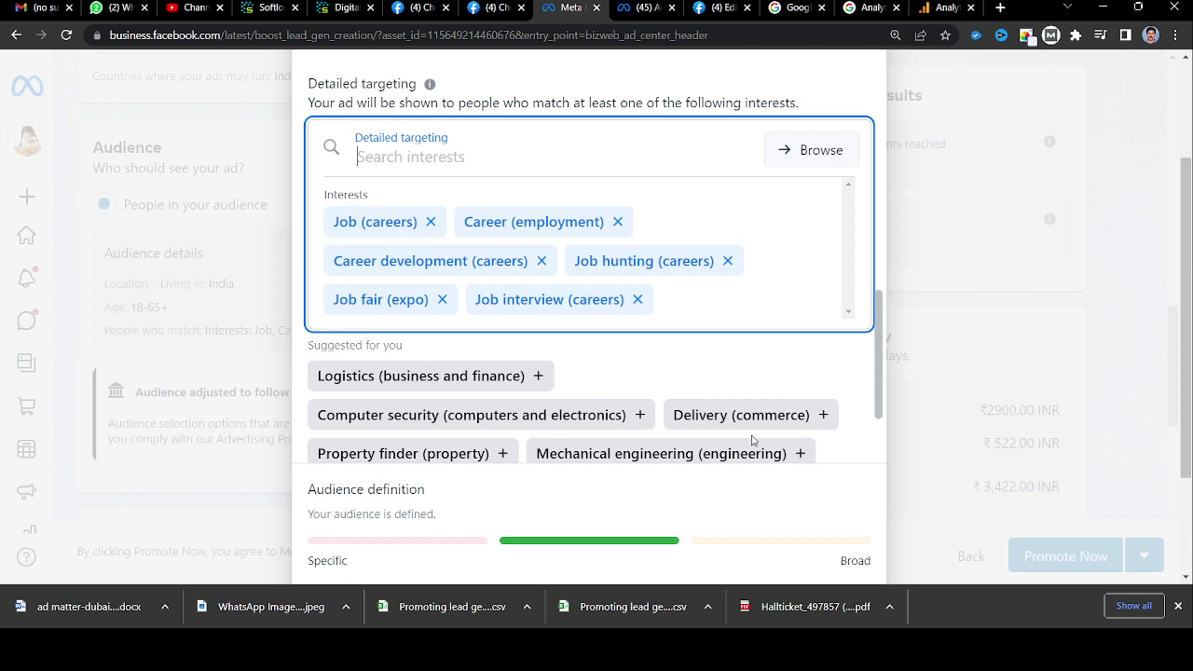
Step: Add the Health and wellness (personal care) interest to detailed targeting and check the estimated audience size
left_click(491, 186)
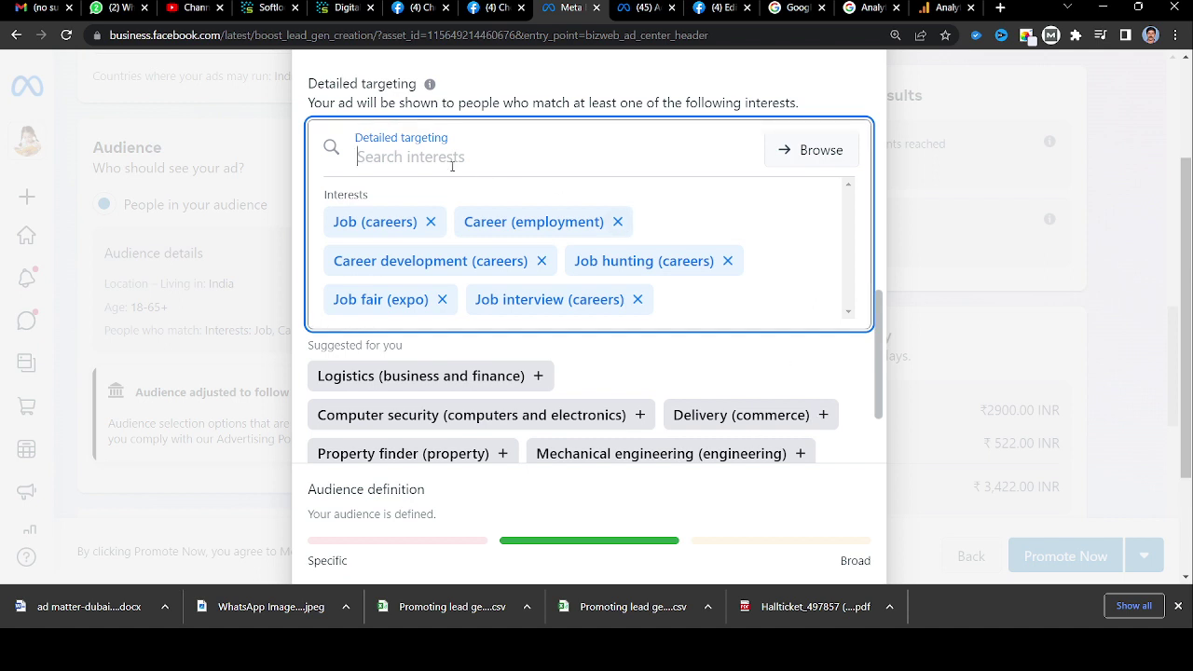
type("hea")
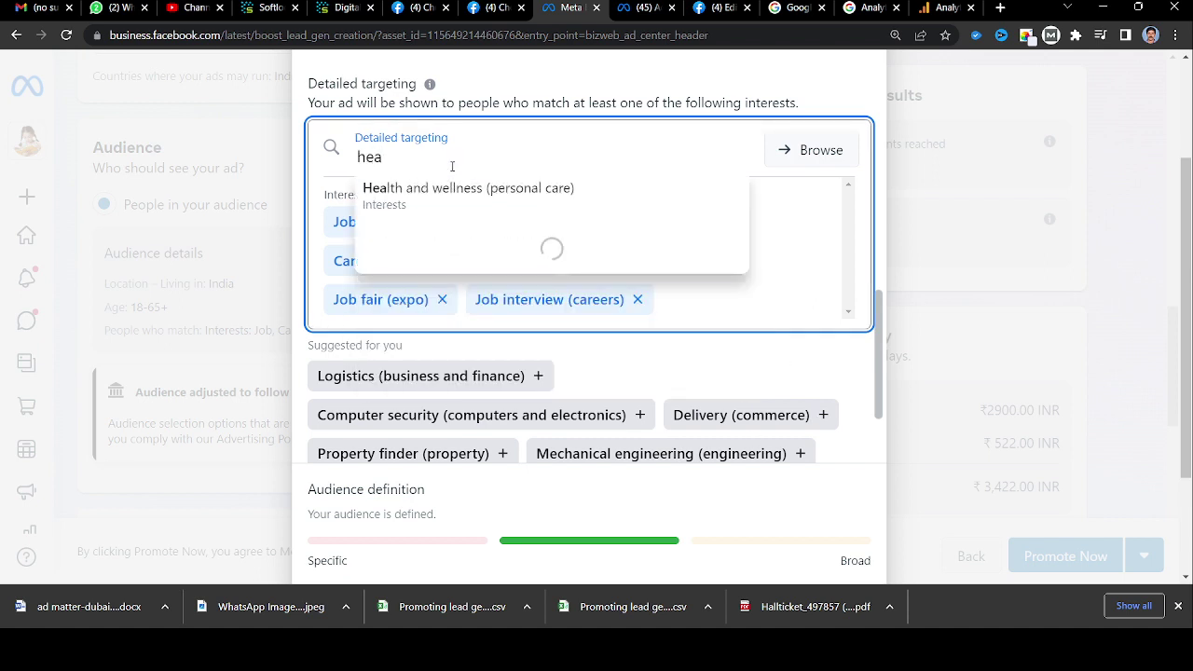
left_click(430, 192)
scroll(559, 345, "down", 2)
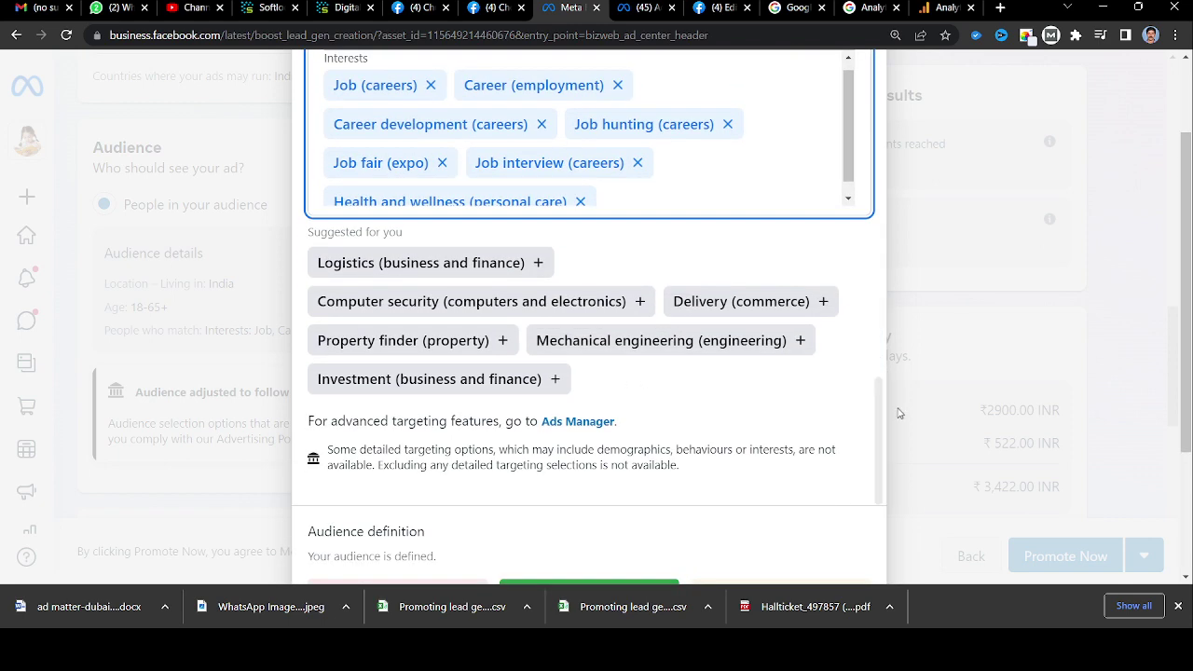
scroll(876, 373, "down", 2)
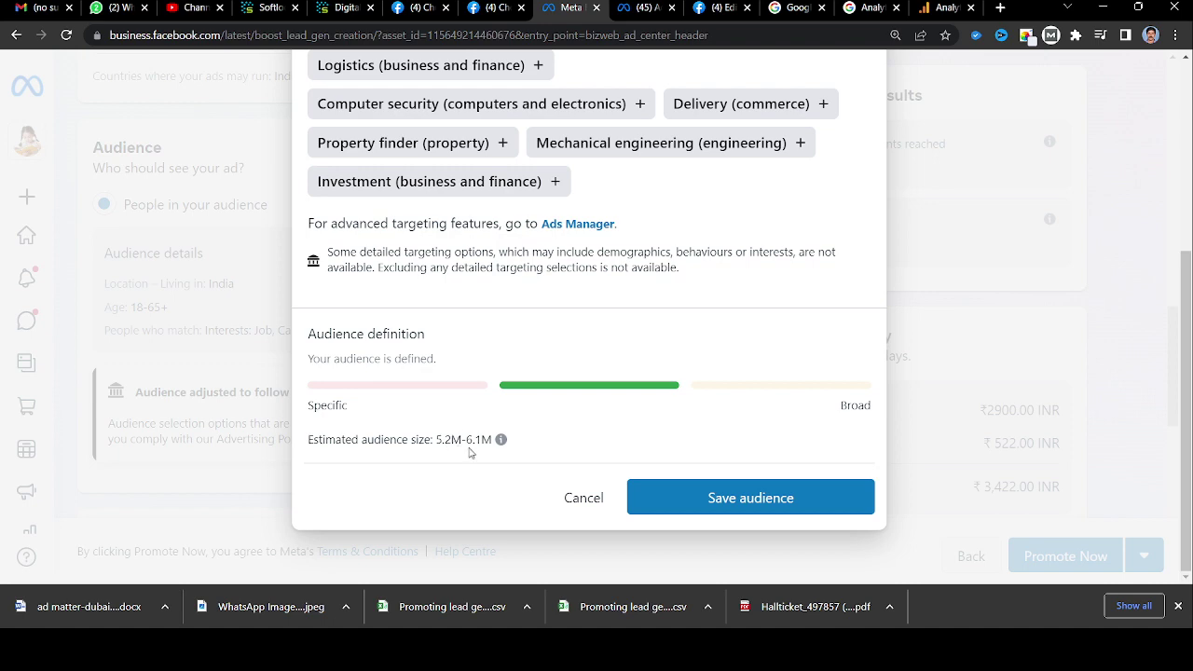
Step: Remove the Health and wellness (personal care) interest and save the audience
scroll(616, 408, "up", 4)
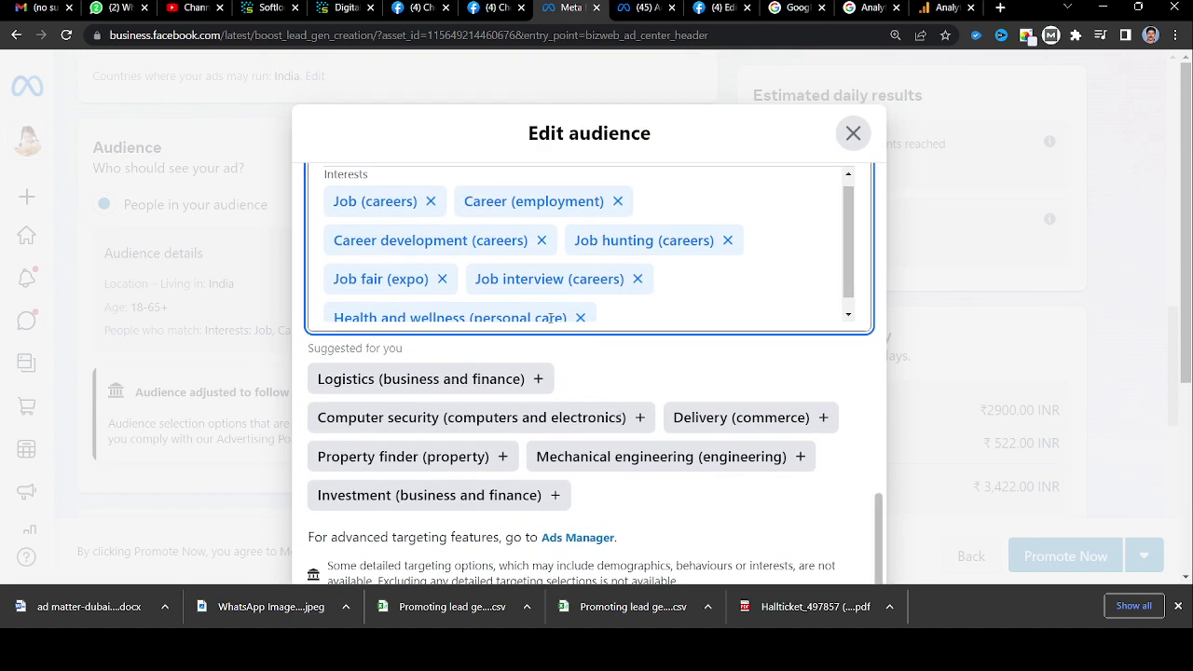
scroll(662, 247, "down", 1)
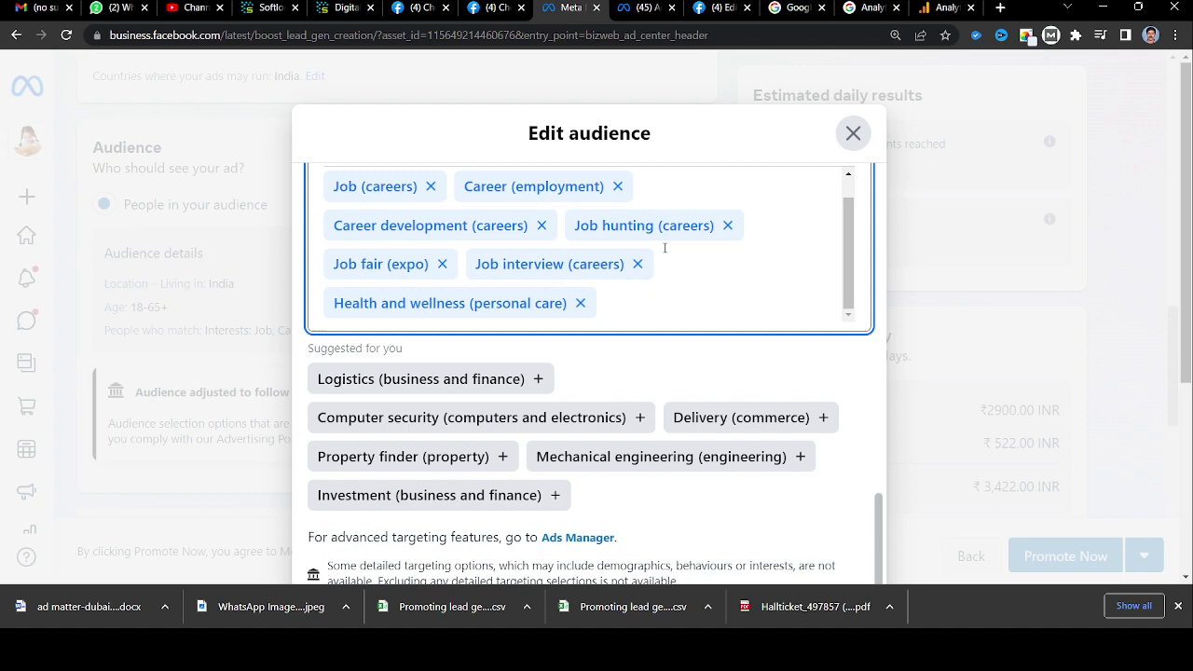
left_click(581, 303)
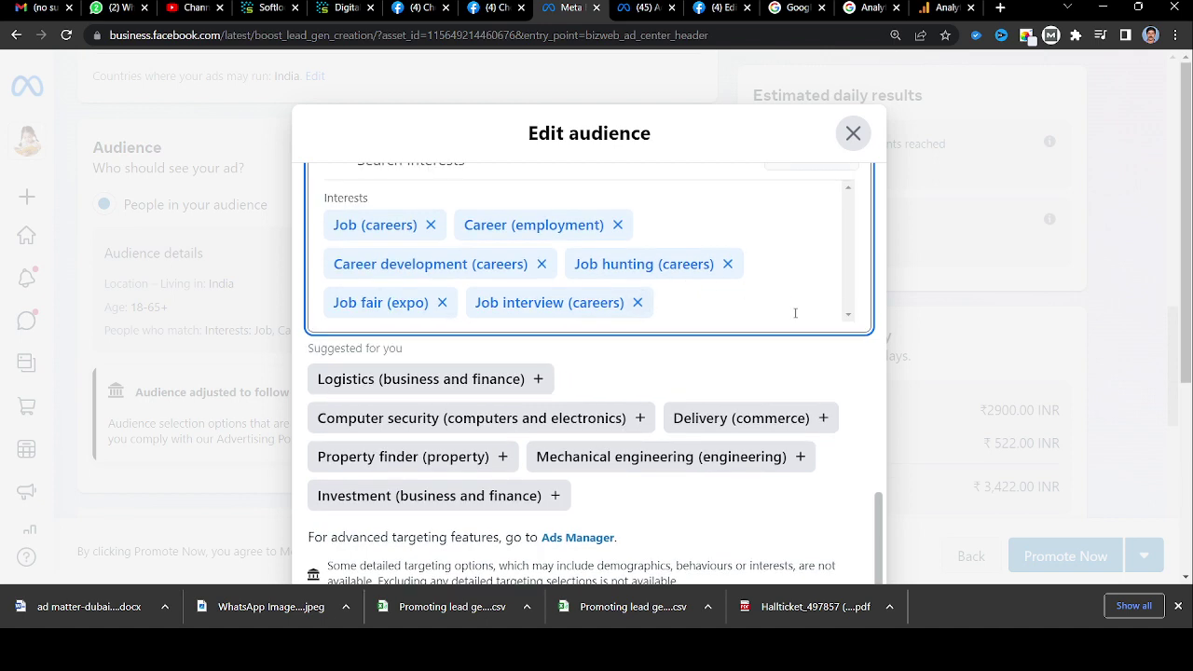
scroll(1094, 223, "down", 4)
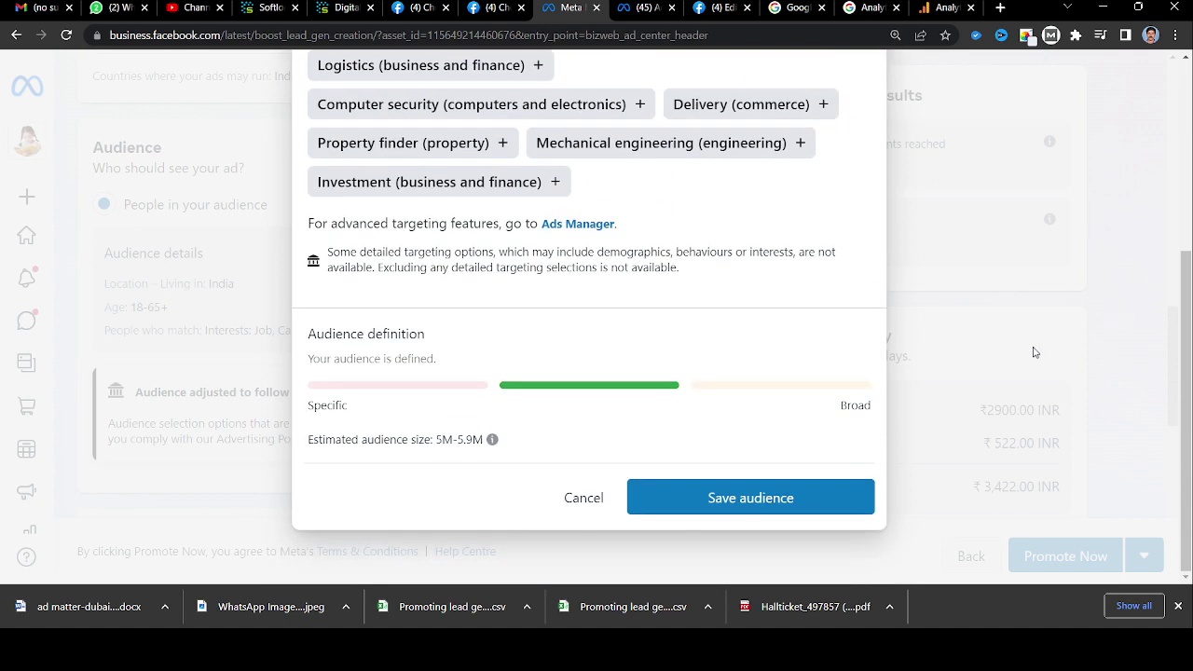
left_click(752, 497)
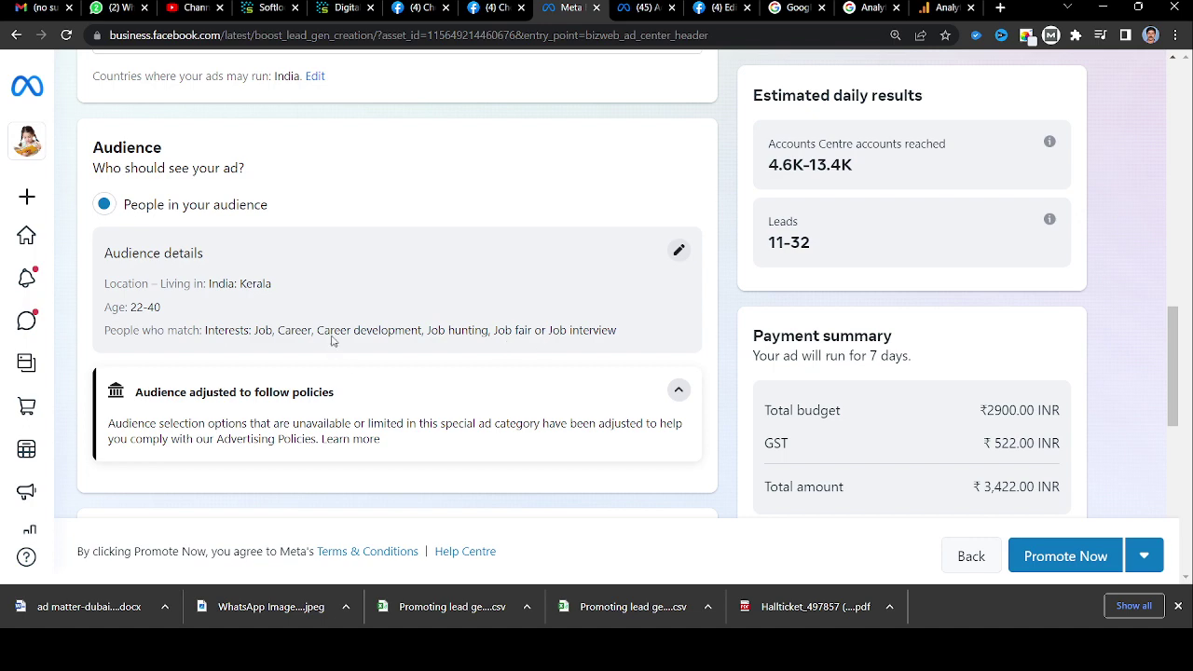
Step: Set the minutes of the ad's start time to 55 in the schedule
scroll(522, 350, "down", 5)
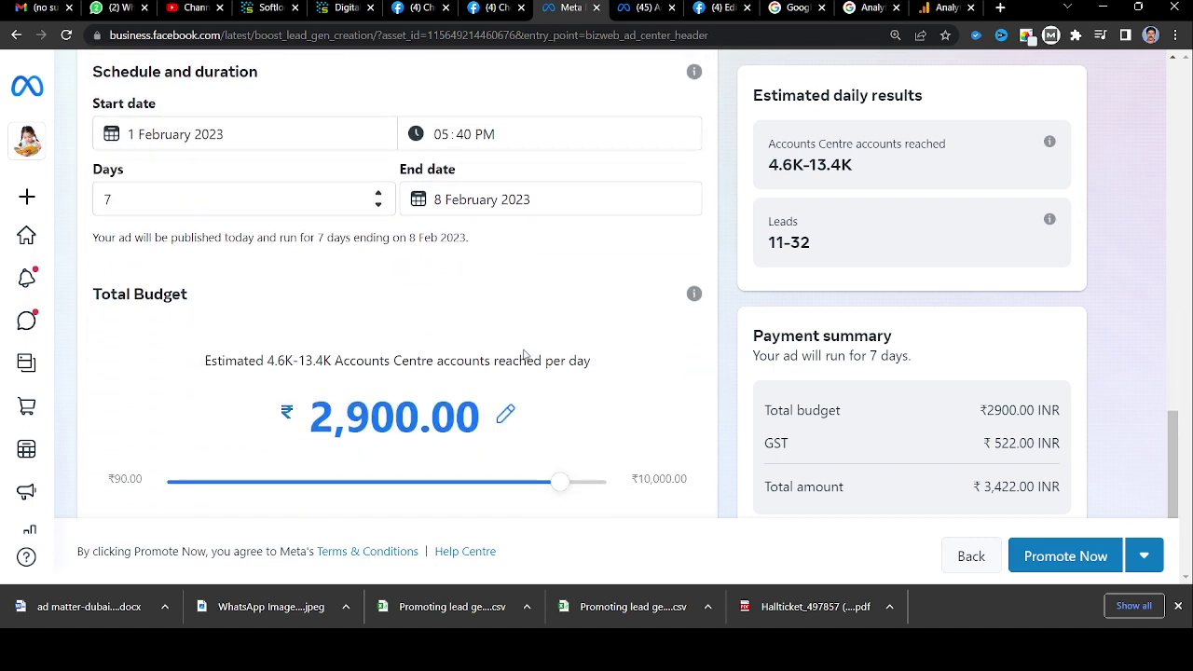
scroll(445, 295, "up", 1)
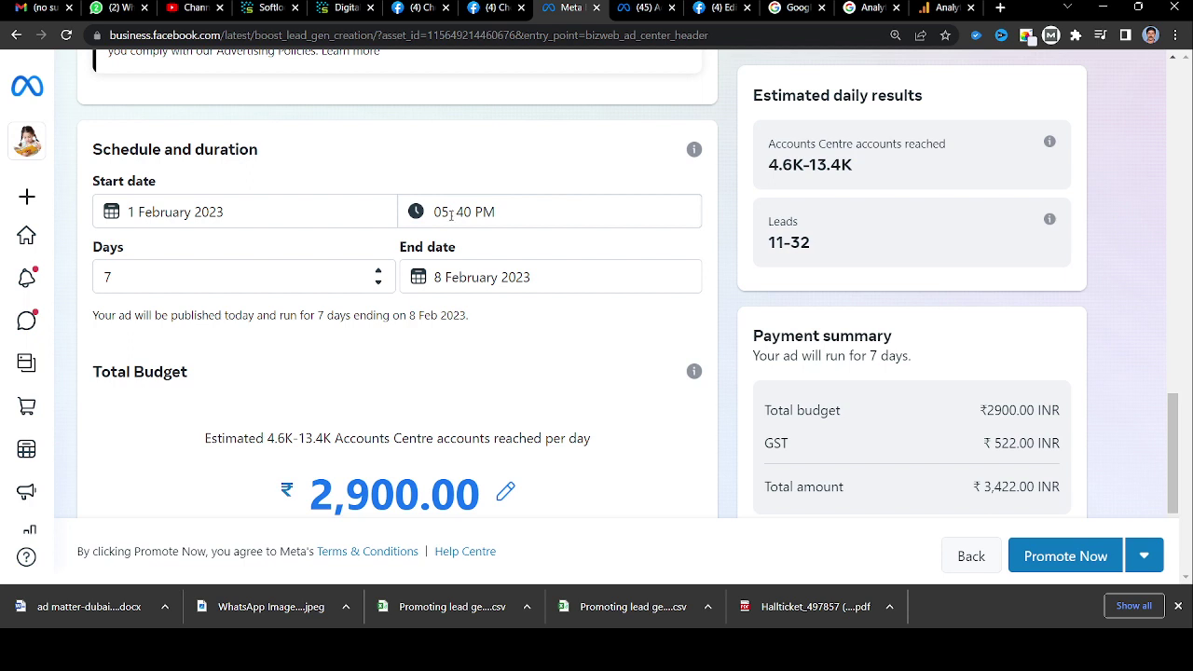
left_click(452, 215)
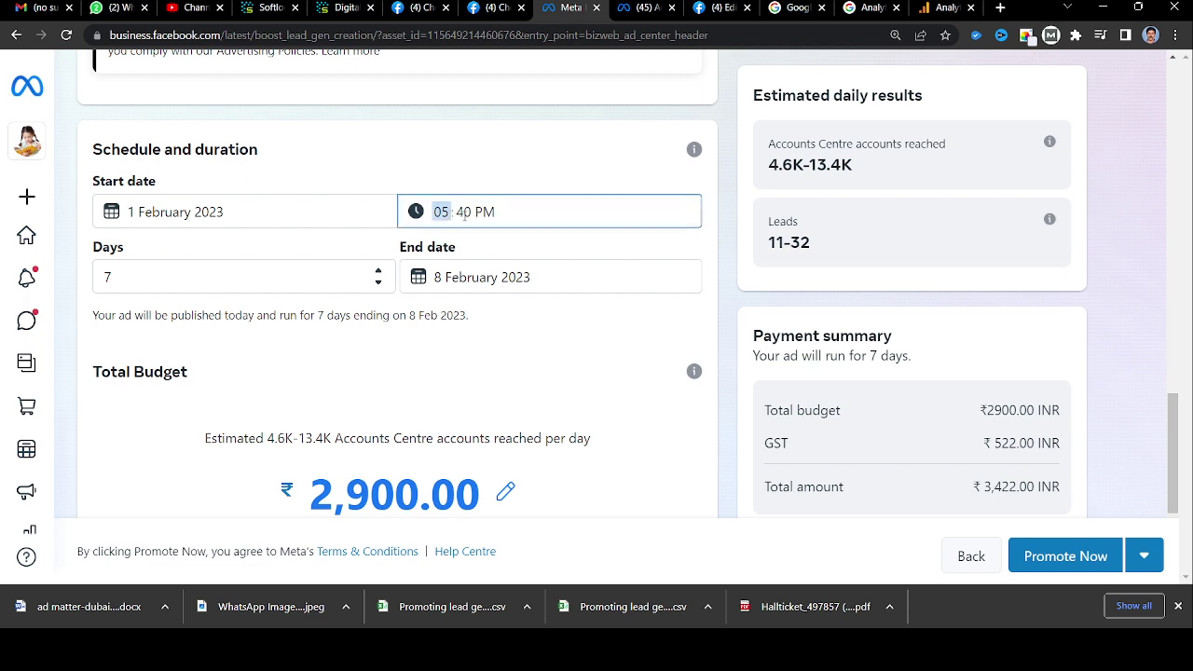
left_click(464, 214)
type("55")
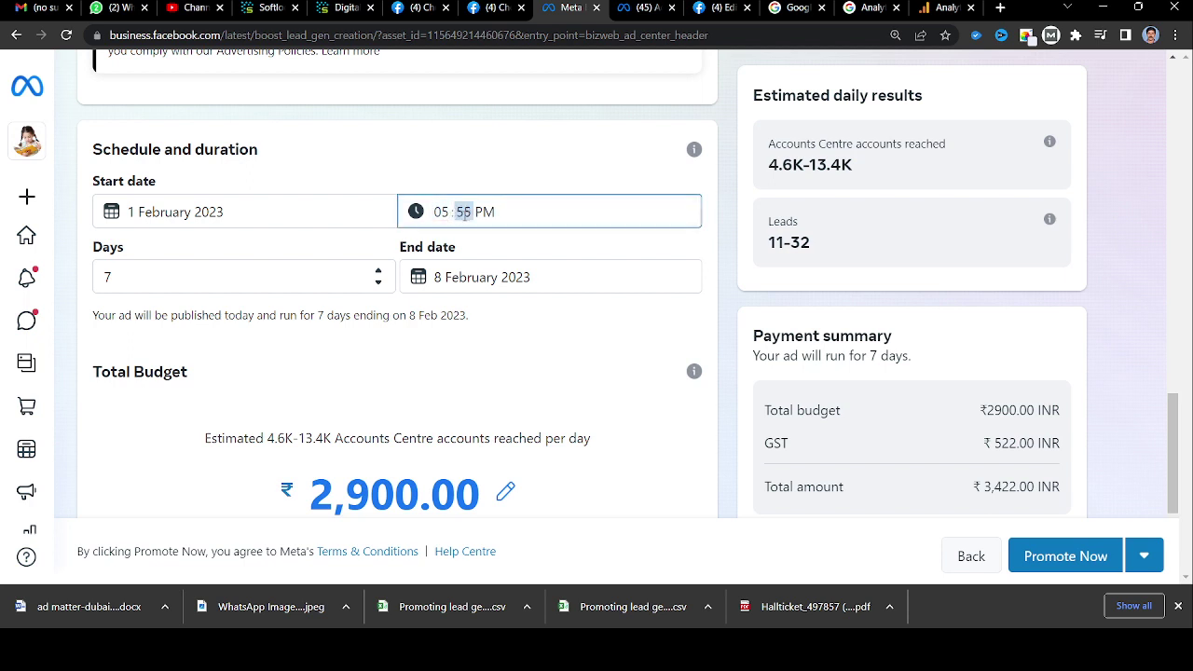
key("Return")
left_click(460, 214)
left_click(444, 212)
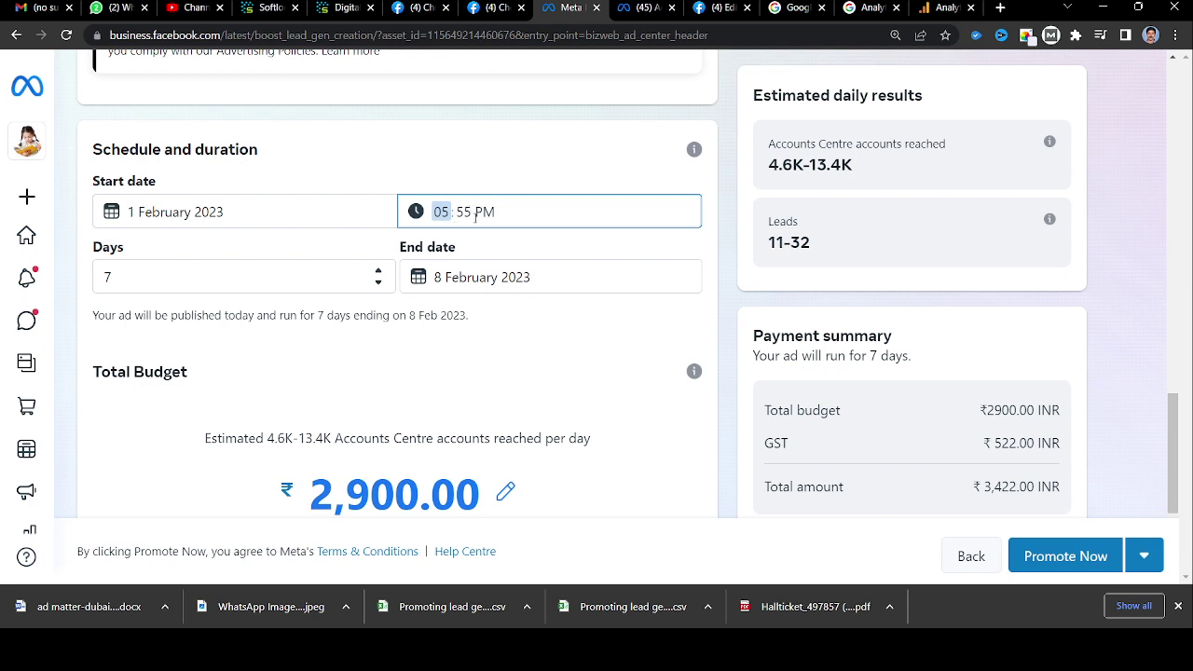
key("Return")
left_click(445, 212)
left_click(501, 219)
key("Return")
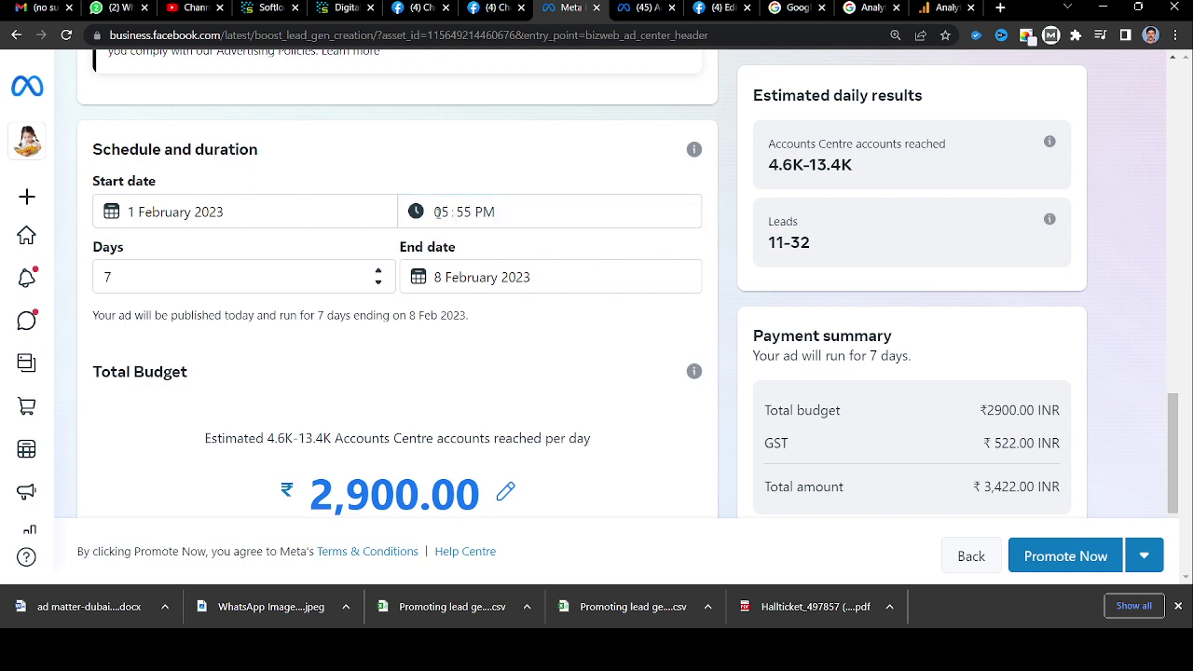
Step: Try a start time of 06:55 PM for the ad and return the hour to 05
left_click(437, 211)
key("Up")
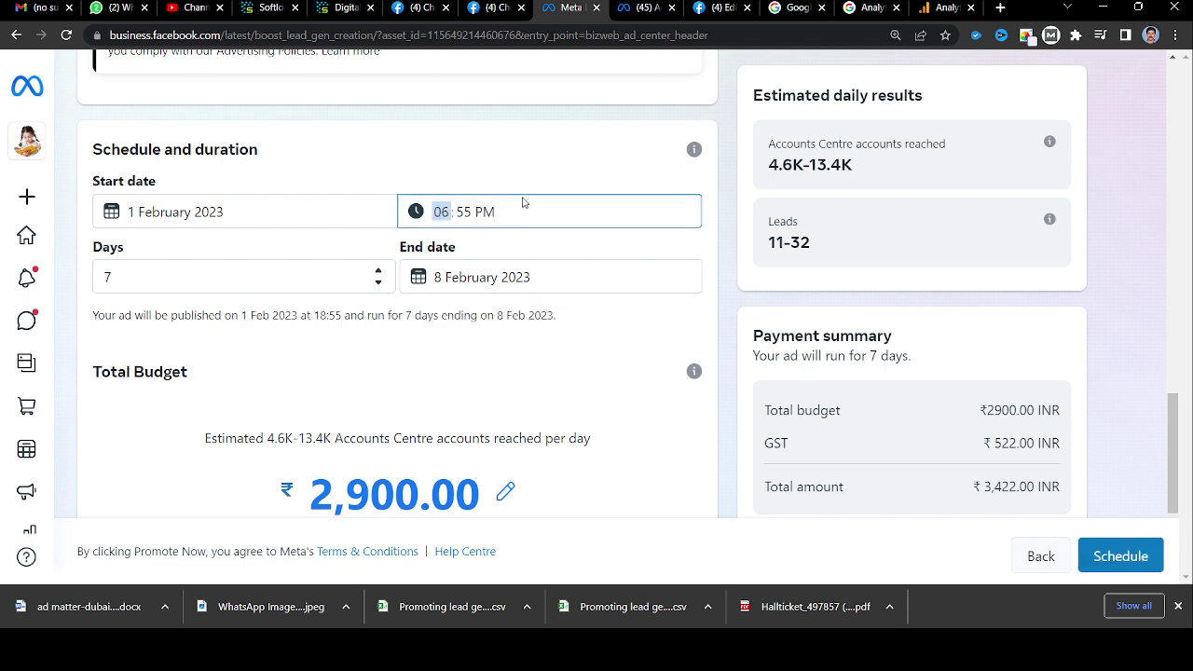
key("Right")
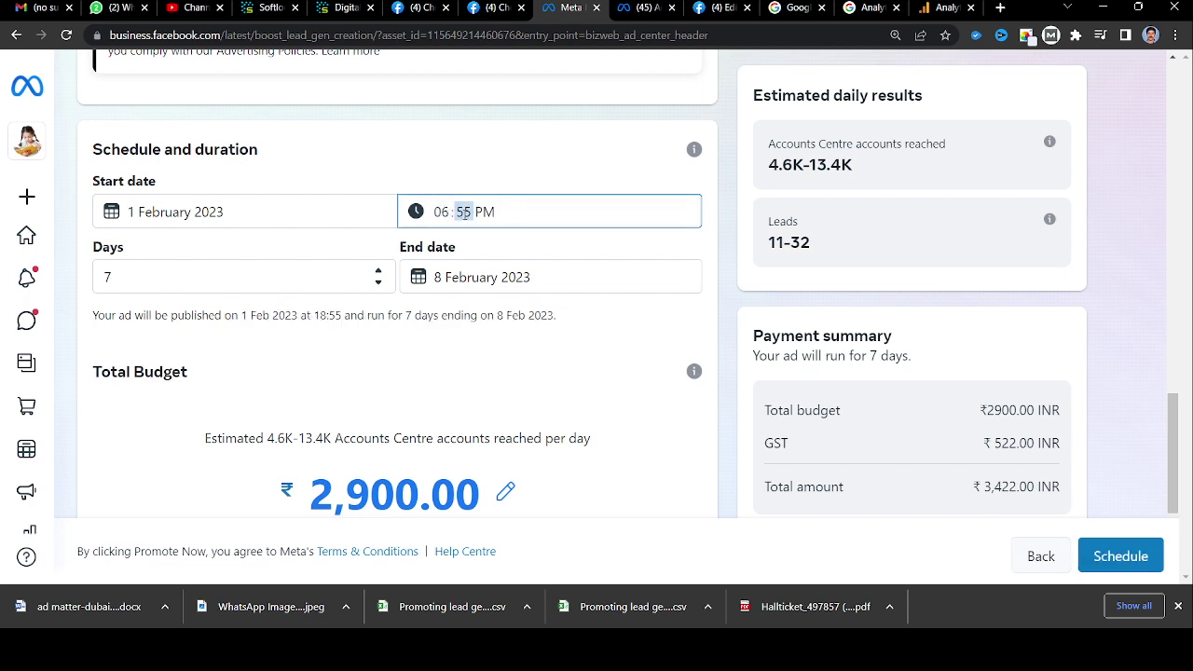
key("Left")
key("Down")
key("Right")
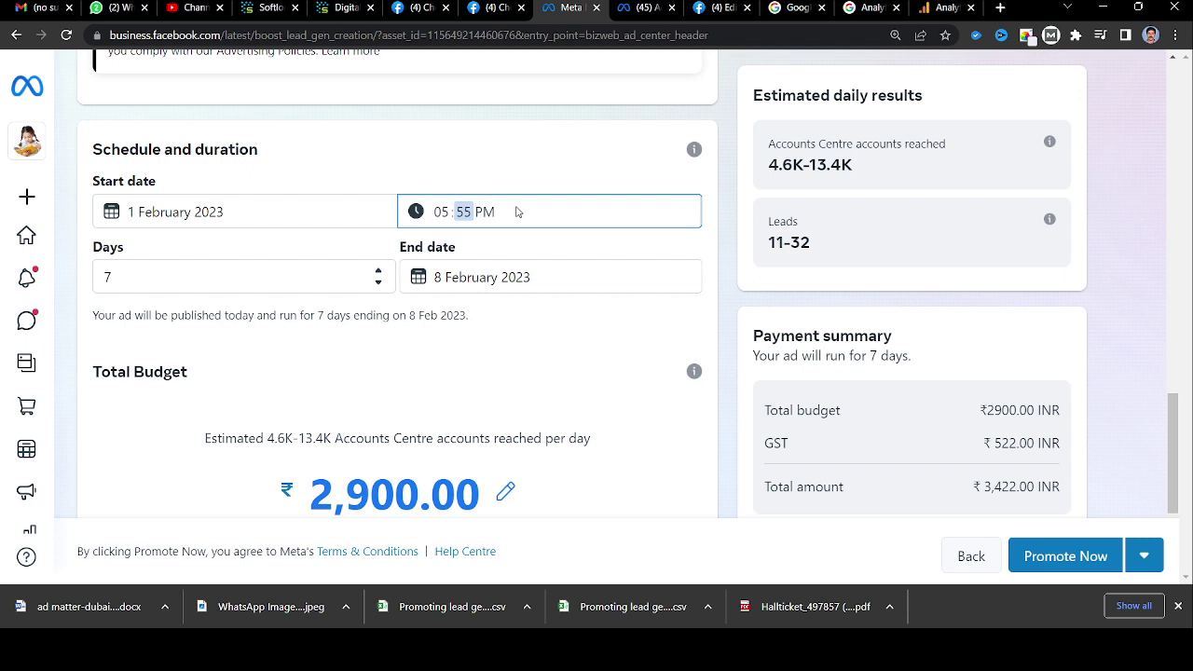
Step: Set the hour of the ad's start time to 06 PM
left_click(442, 213)
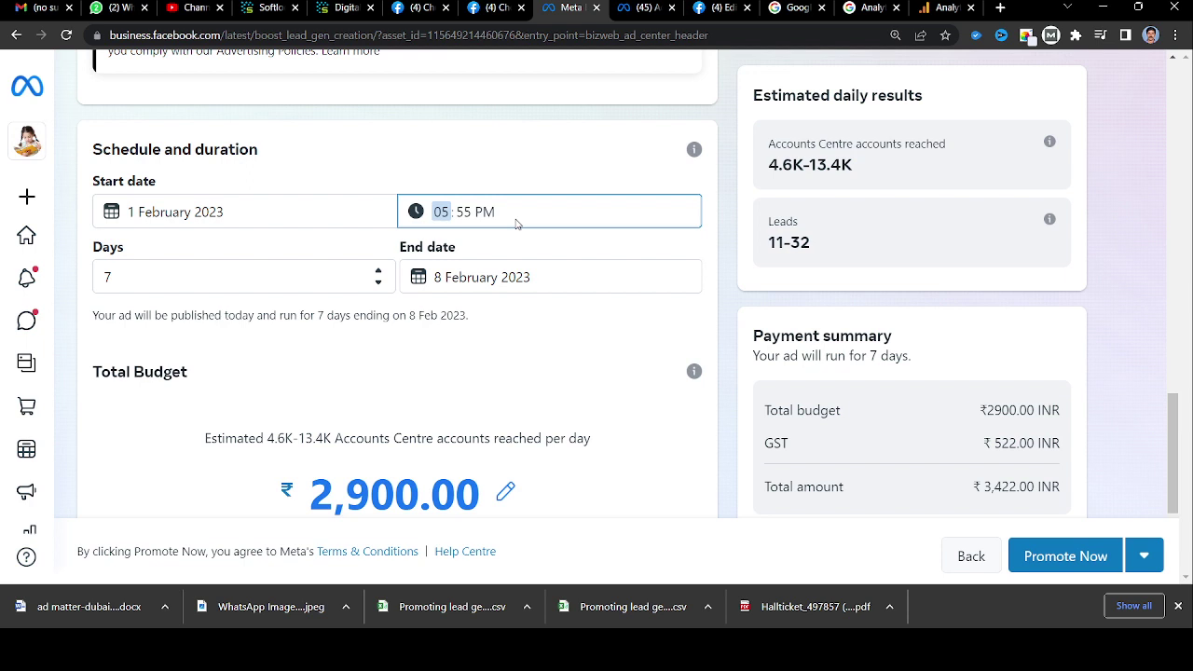
key("Up")
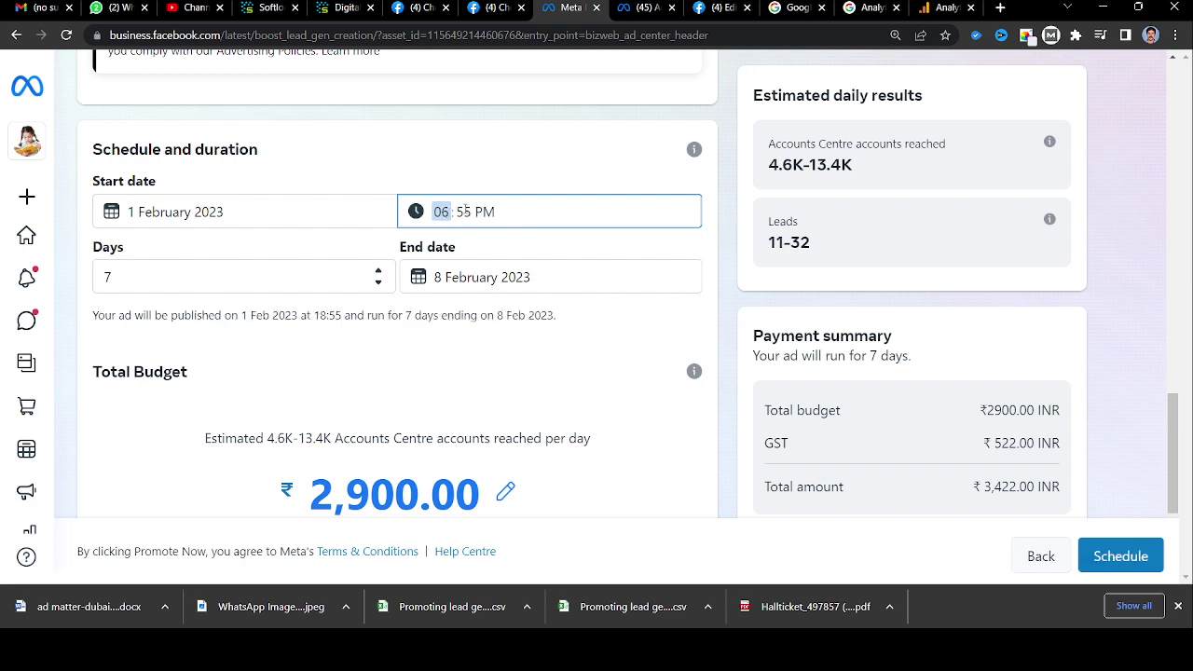
Step: Set the ad's start time in the schedule to 05:55 PM
type("08")
type("05")
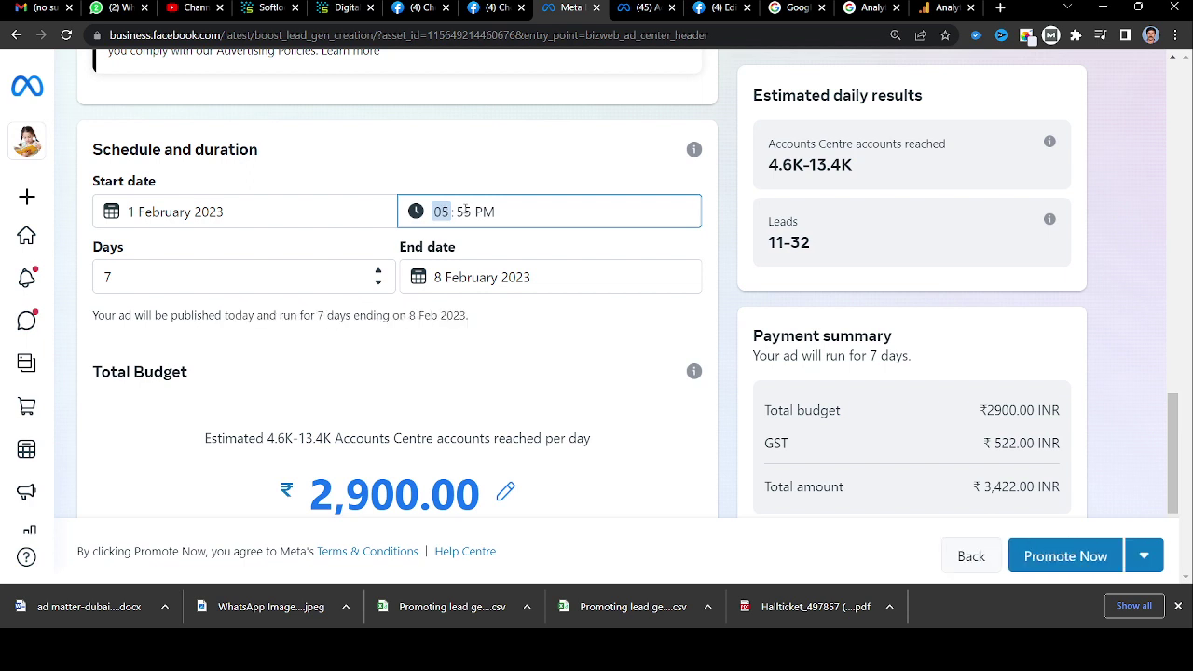
key("Up")
left_click(465, 211)
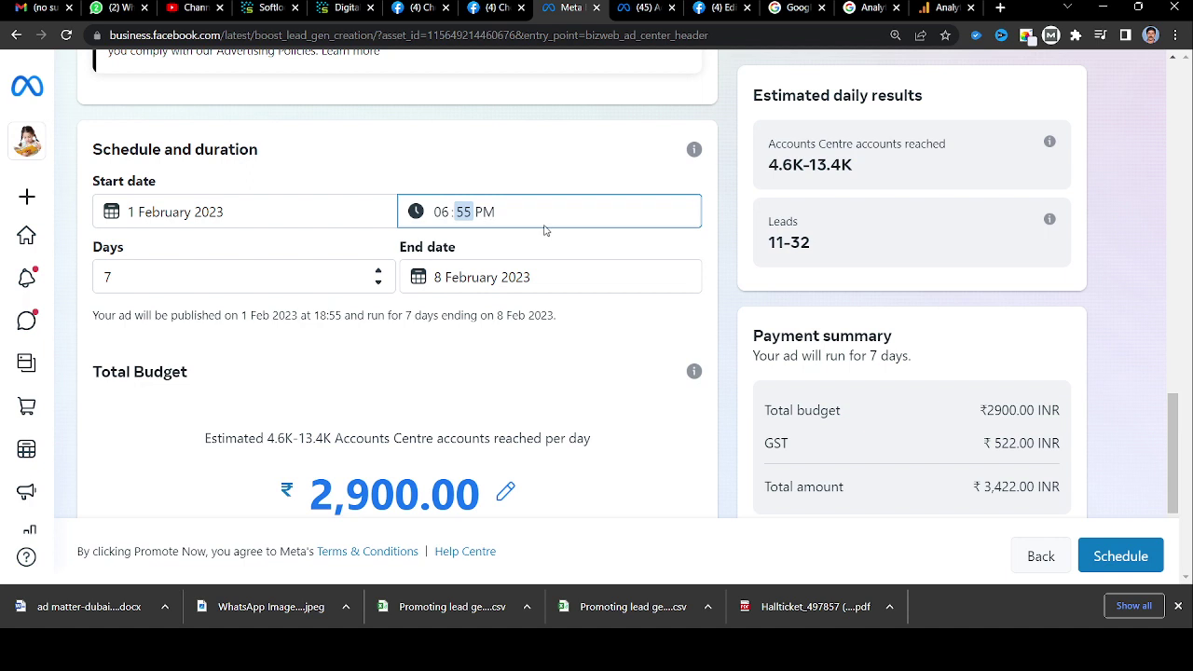
key("ctrl+z")
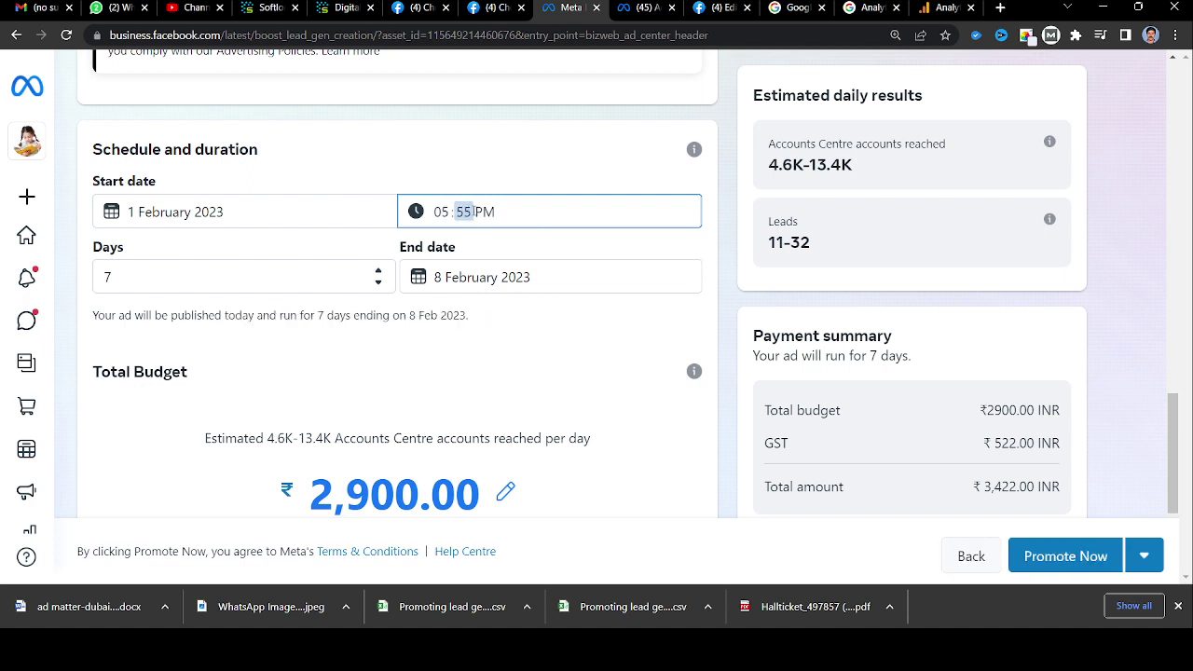
left_click(528, 211)
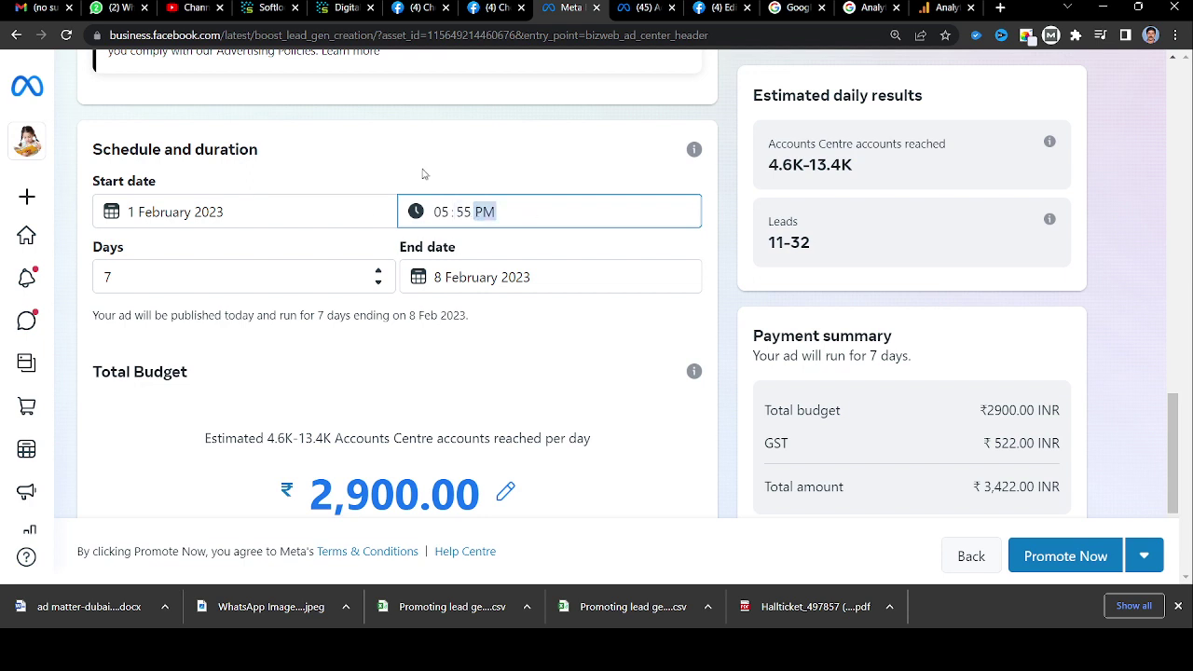
left_click(440, 210)
left_click(464, 212)
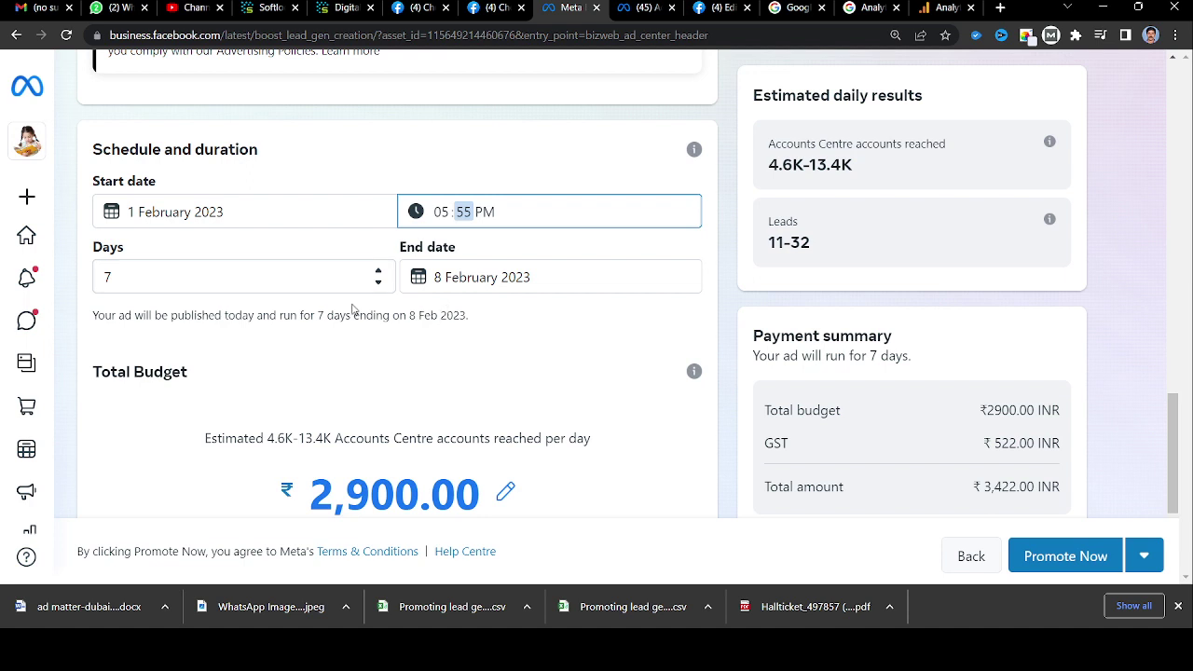
Step: Try total ad budgets of ₹1,000.00 and ₹1,696.00
scroll(325, 359, "down", 1)
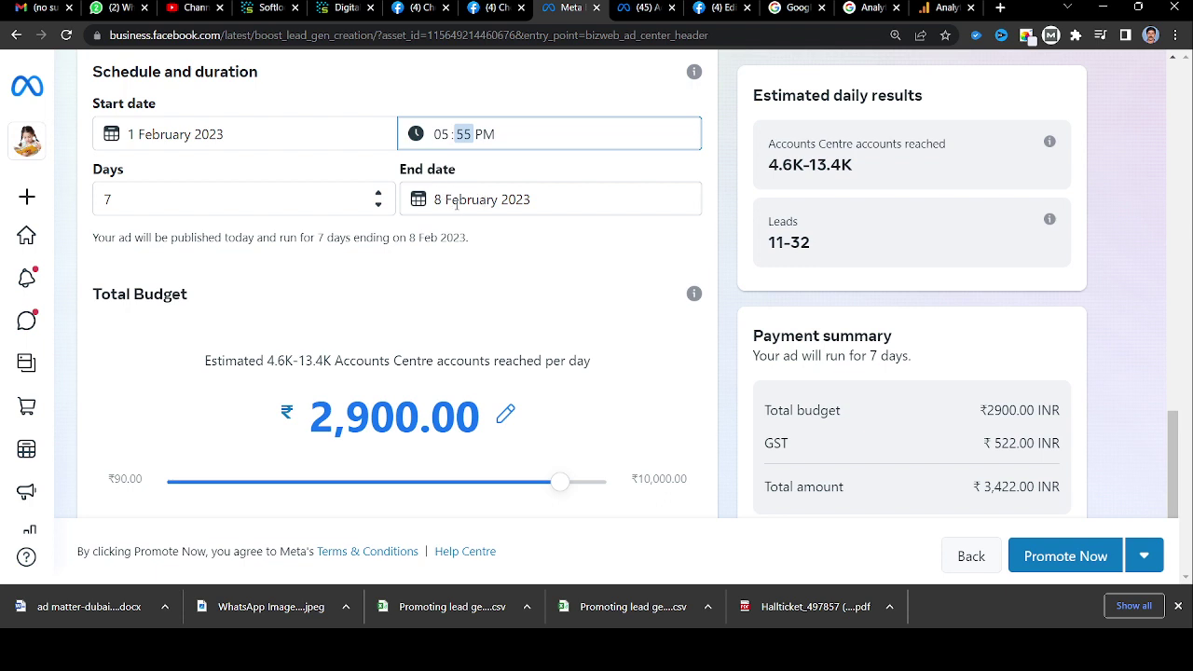
scroll(549, 283, "down", 2)
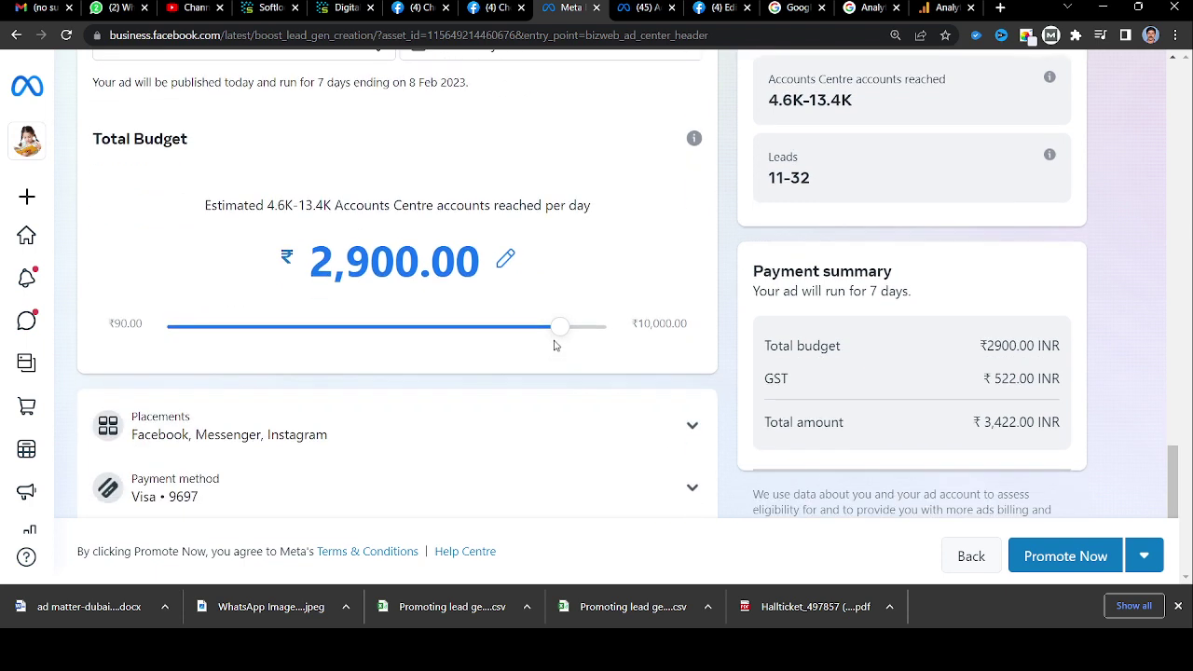
left_click_drag(559, 334, 486, 333)
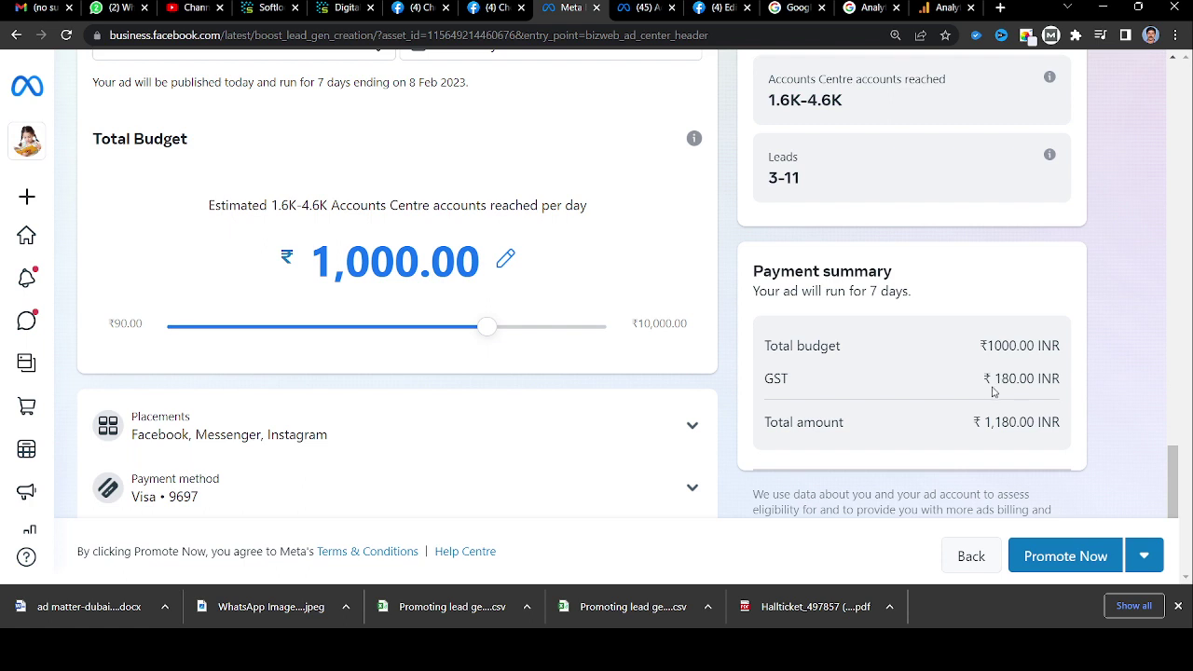
left_click(505, 259)
left_click_drag(425, 295, 325, 296)
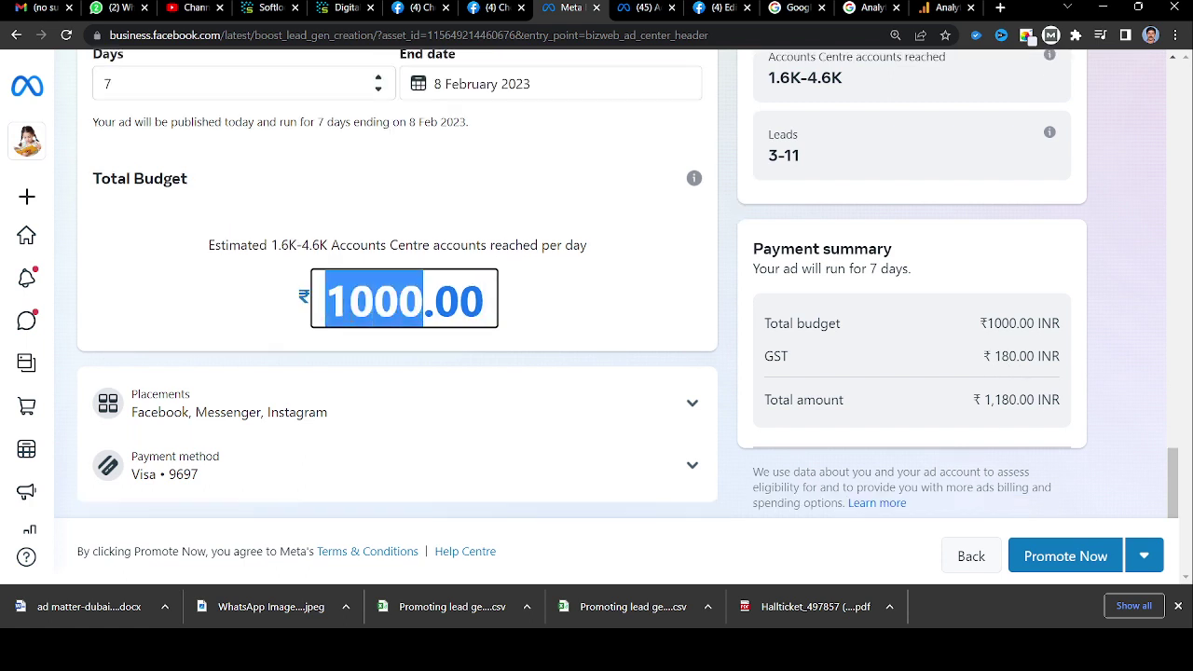
type("1,6")
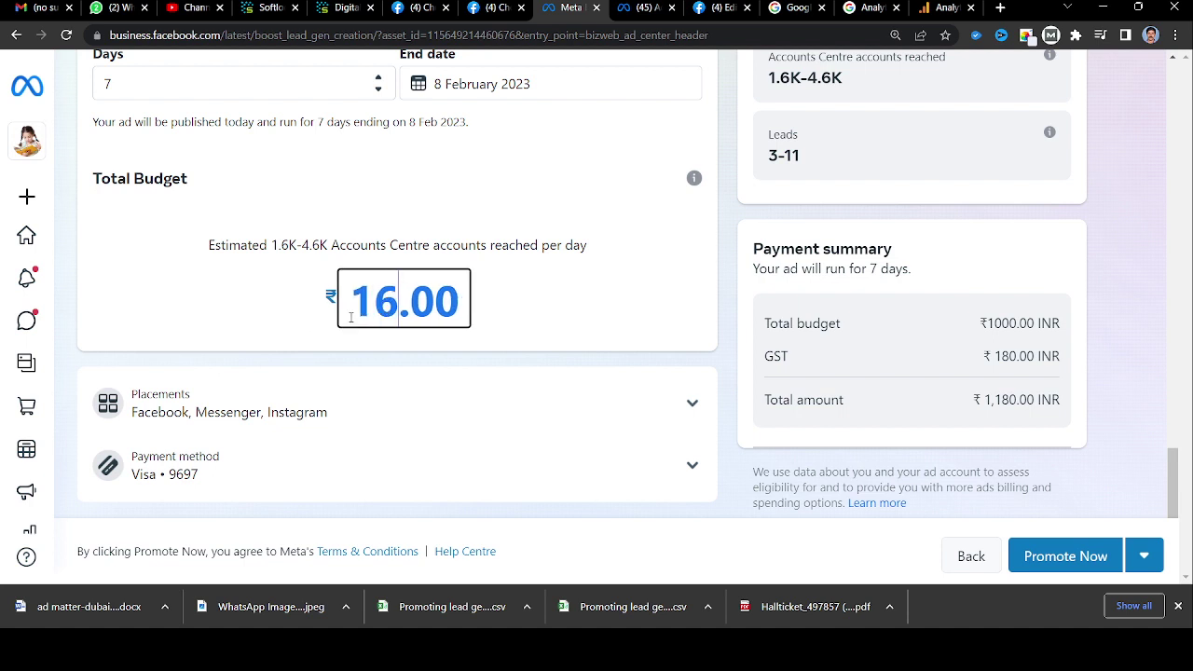
type("9")
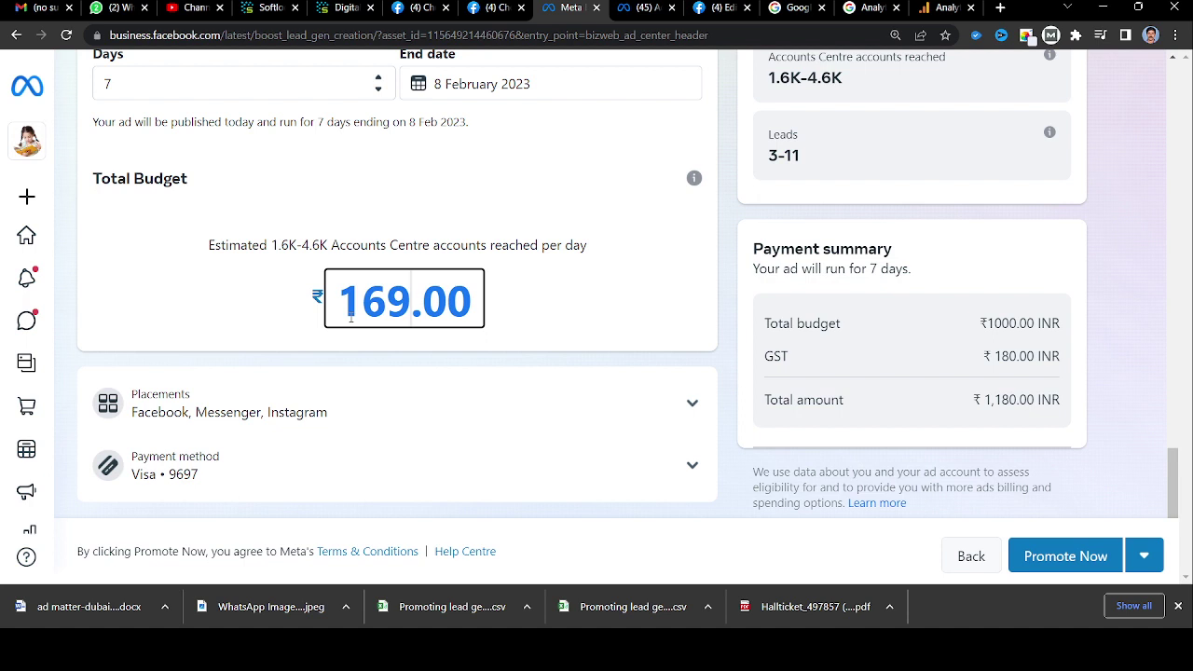
type("6")
left_click(539, 310)
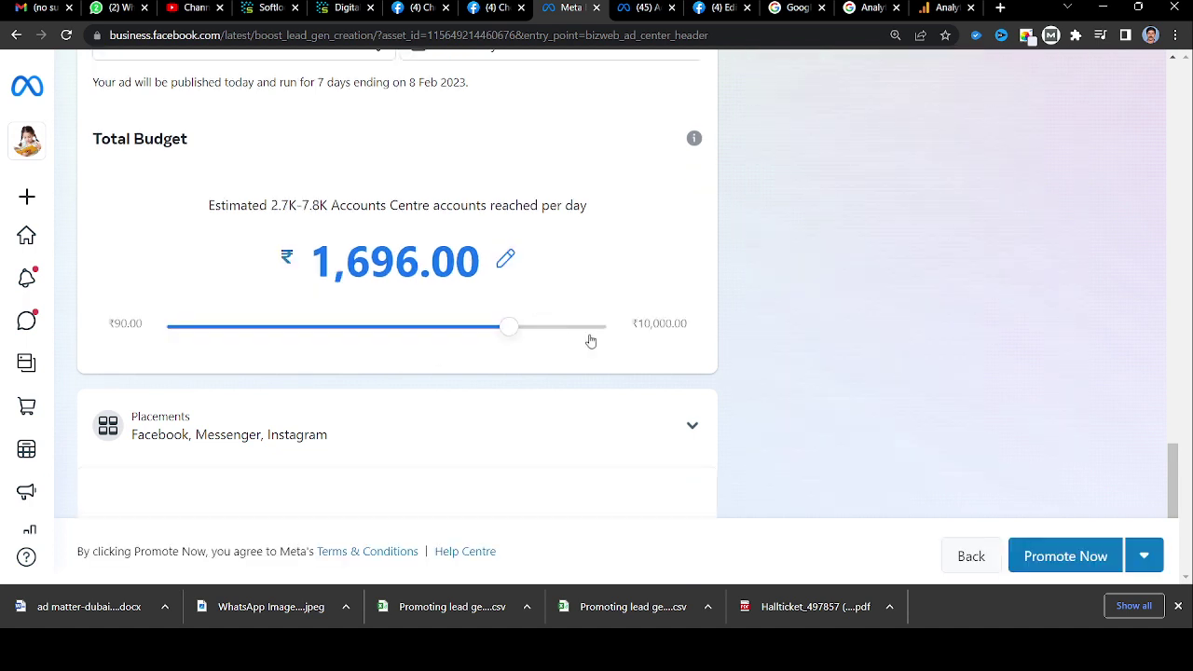
Step: Try reducing the total ad budget slightly to ₹1,695.00
left_click(425, 264)
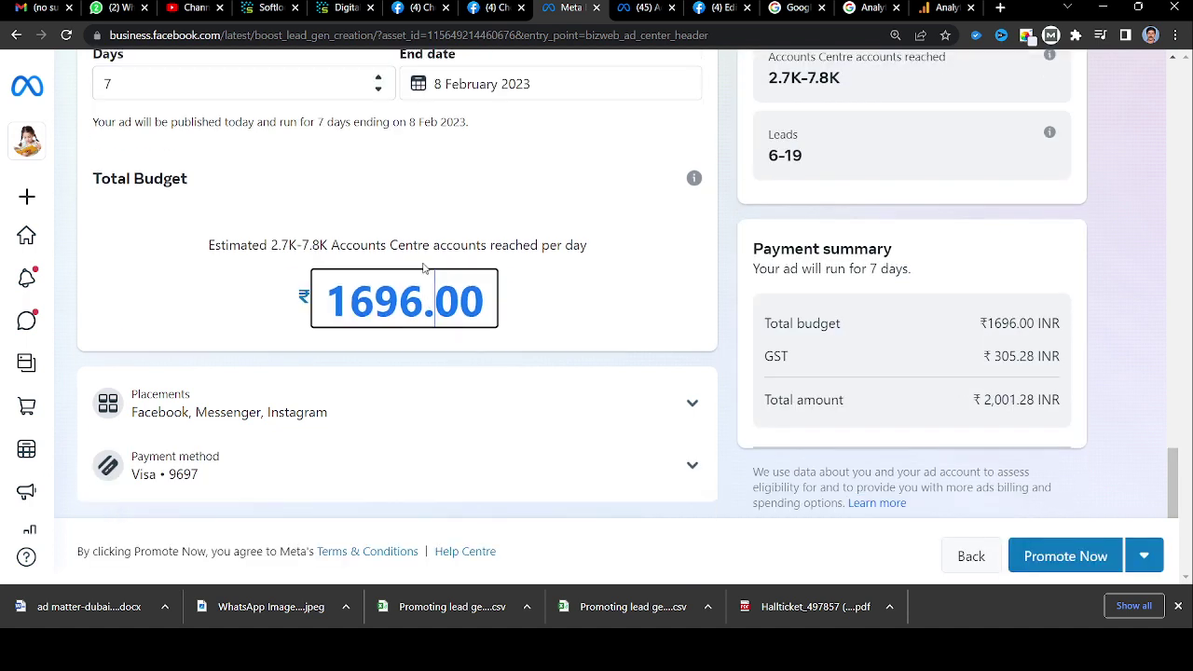
key("BackSpace")
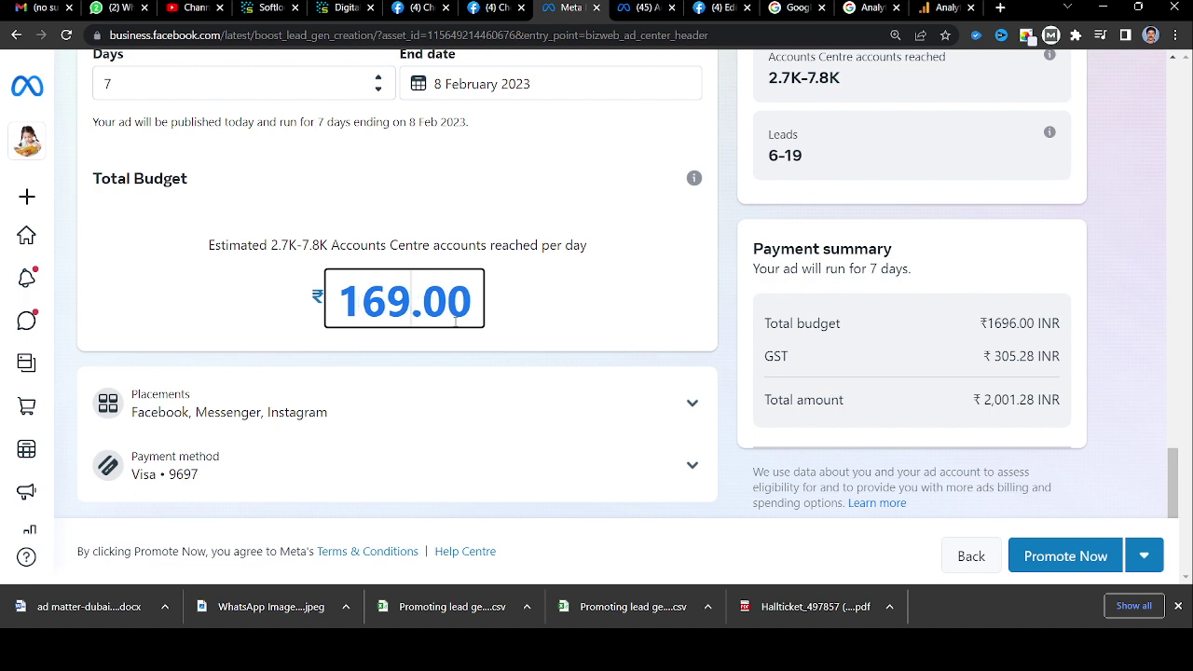
type("5")
left_click(506, 324)
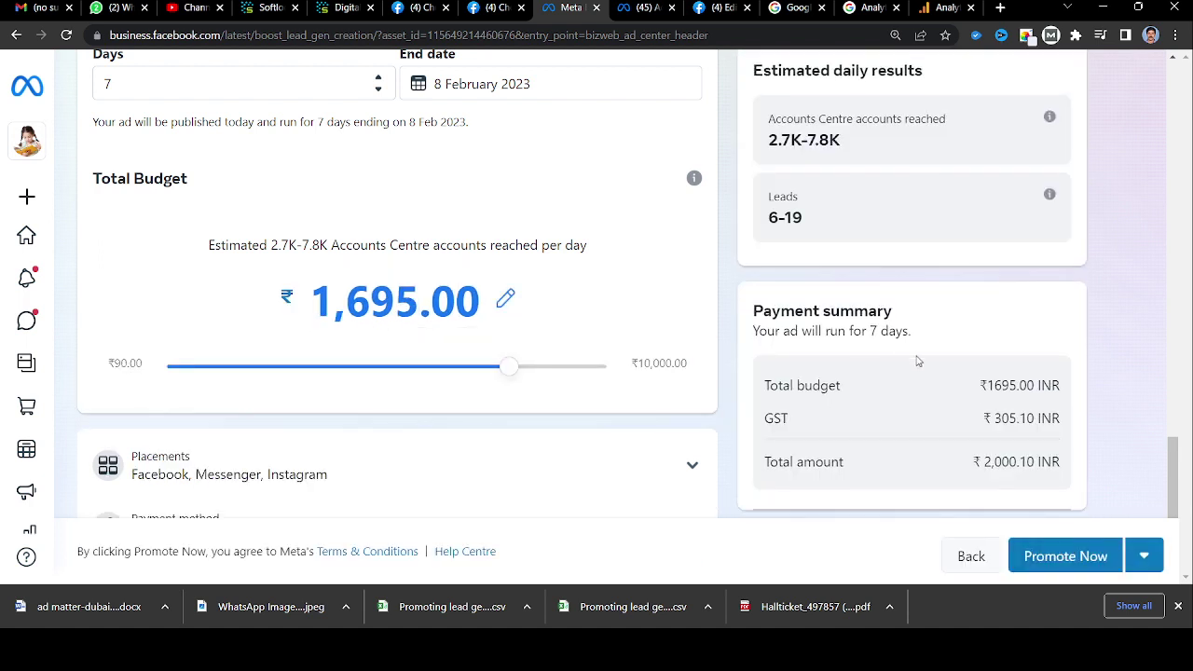
Step: Set the ad's total budget to ₹1,694.00
left_click(414, 303)
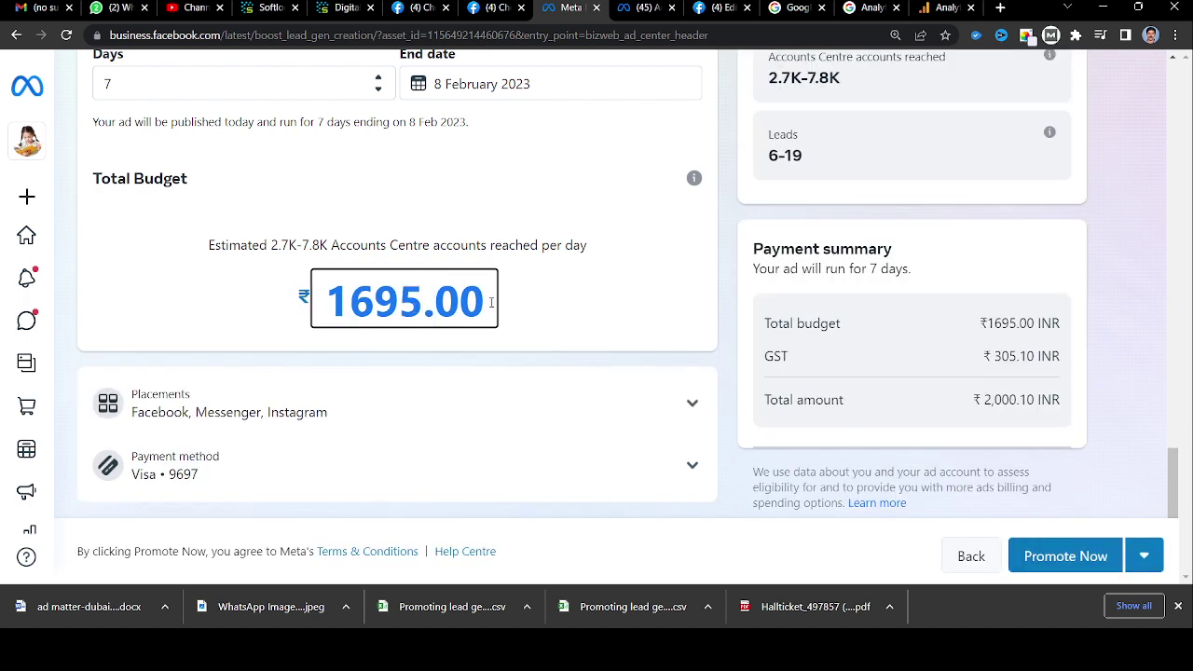
key("BackSpace")
type("4")
left_click(597, 305)
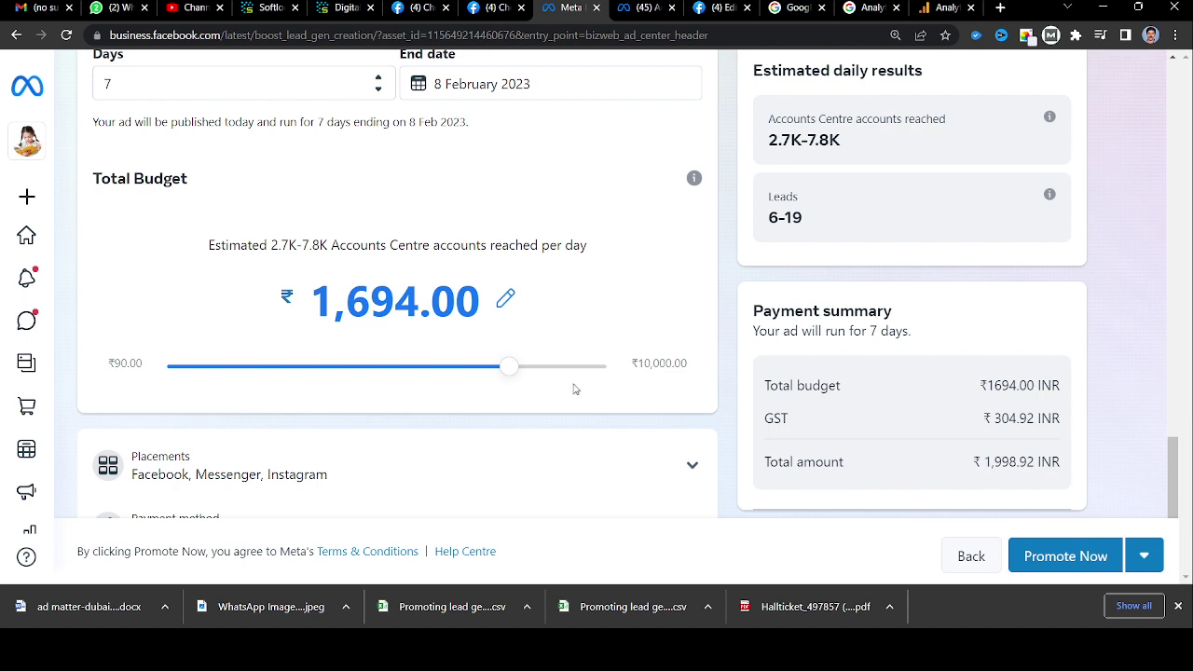
Step: Check the ad's Facebook, Instagram and Messenger placements, then publish the ad for immediate promotion
scroll(541, 396, "down", 1)
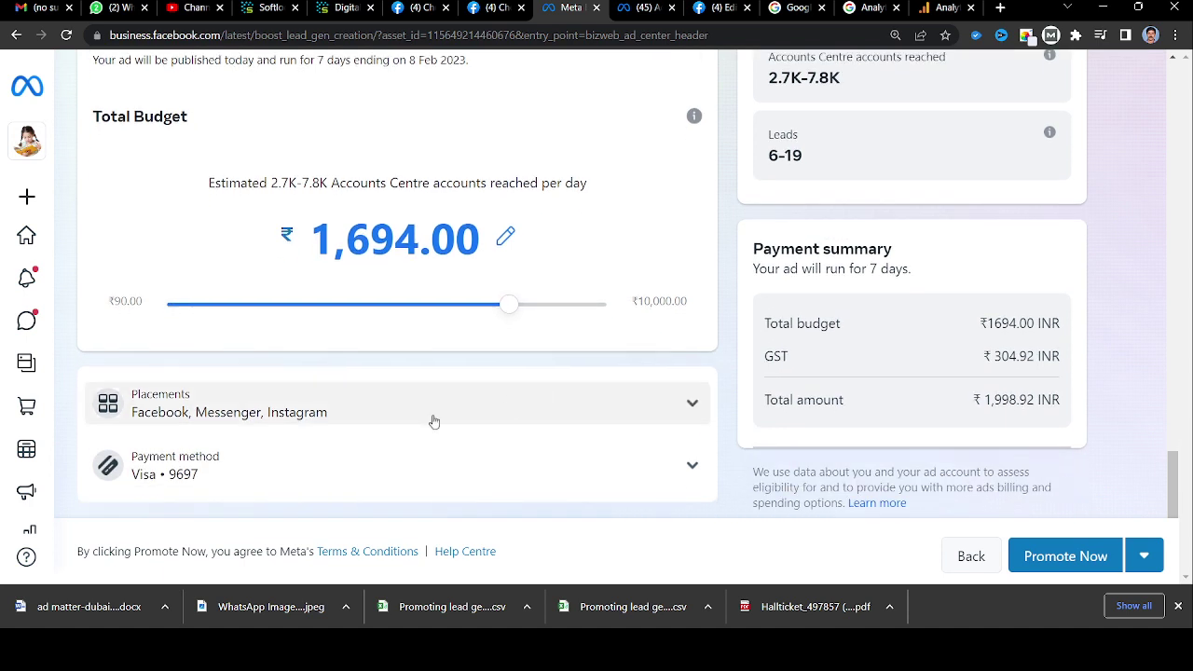
left_click(164, 417)
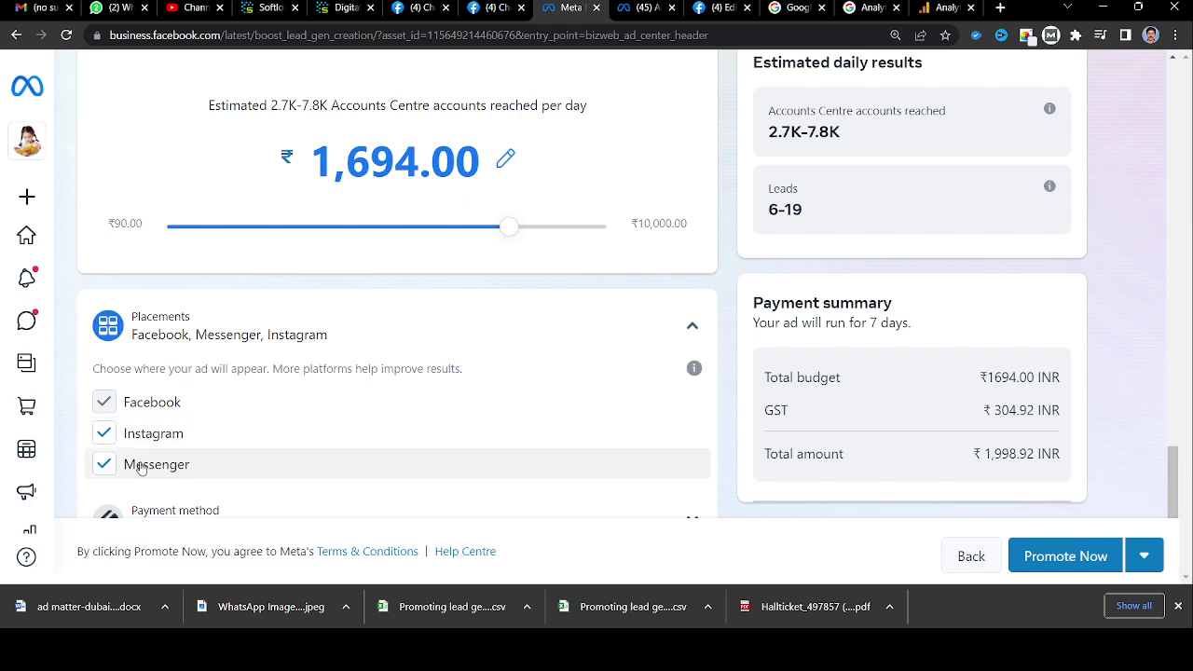
left_click(667, 341)
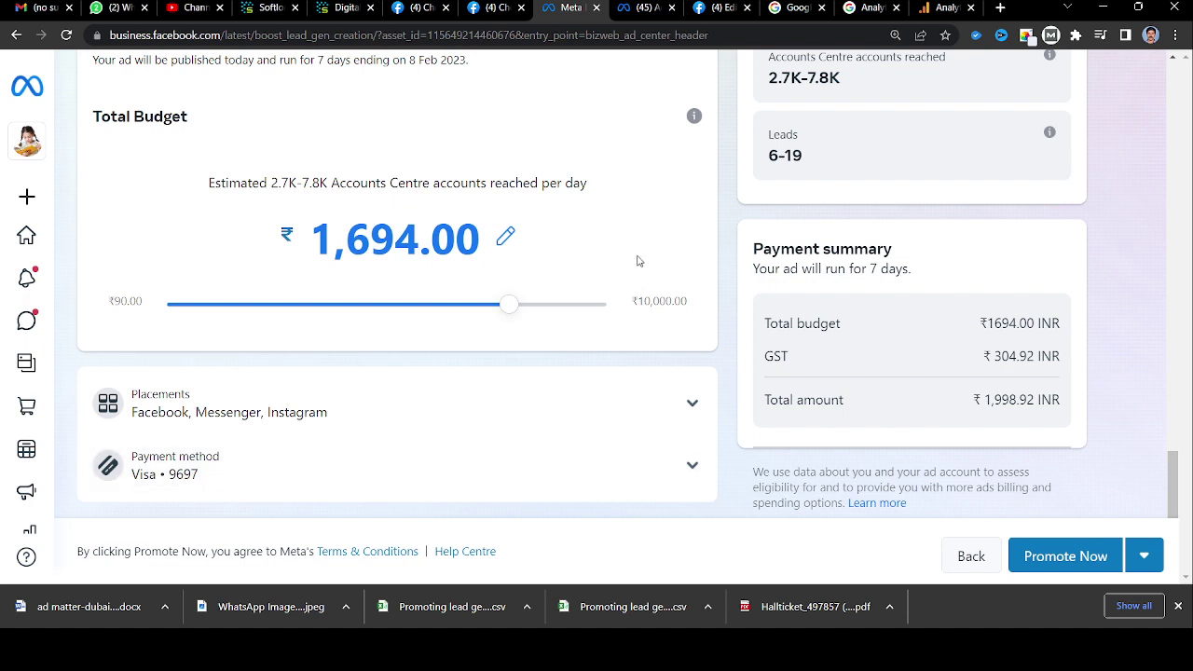
scroll(565, 292, "up", 2)
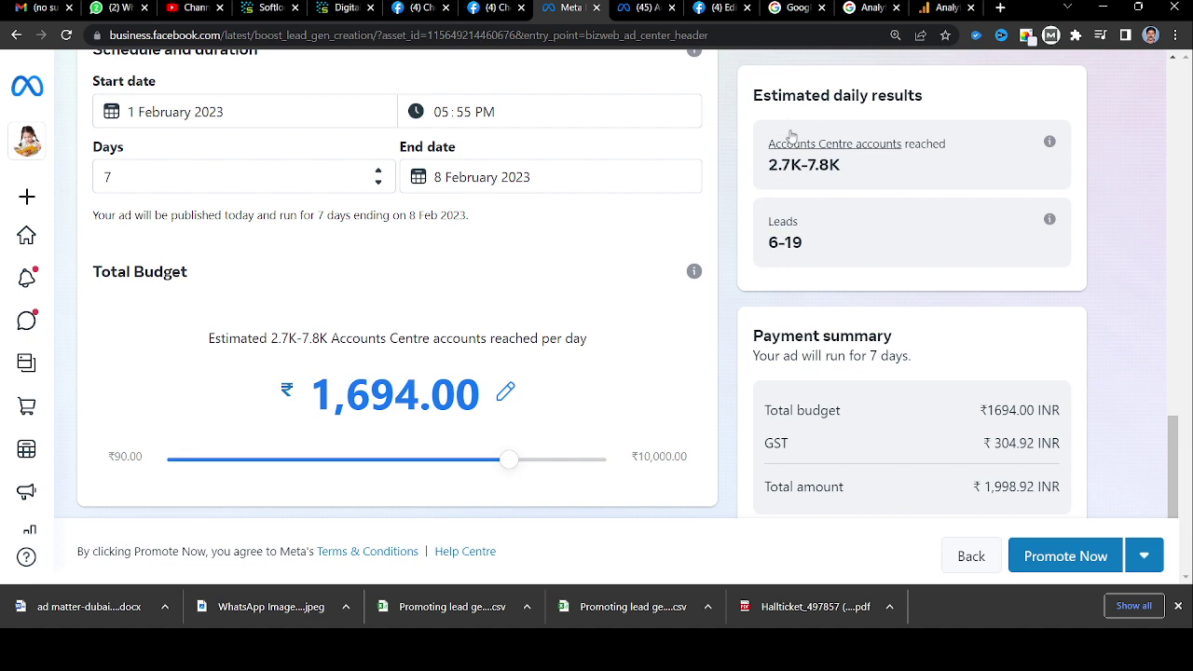
left_click(1054, 556)
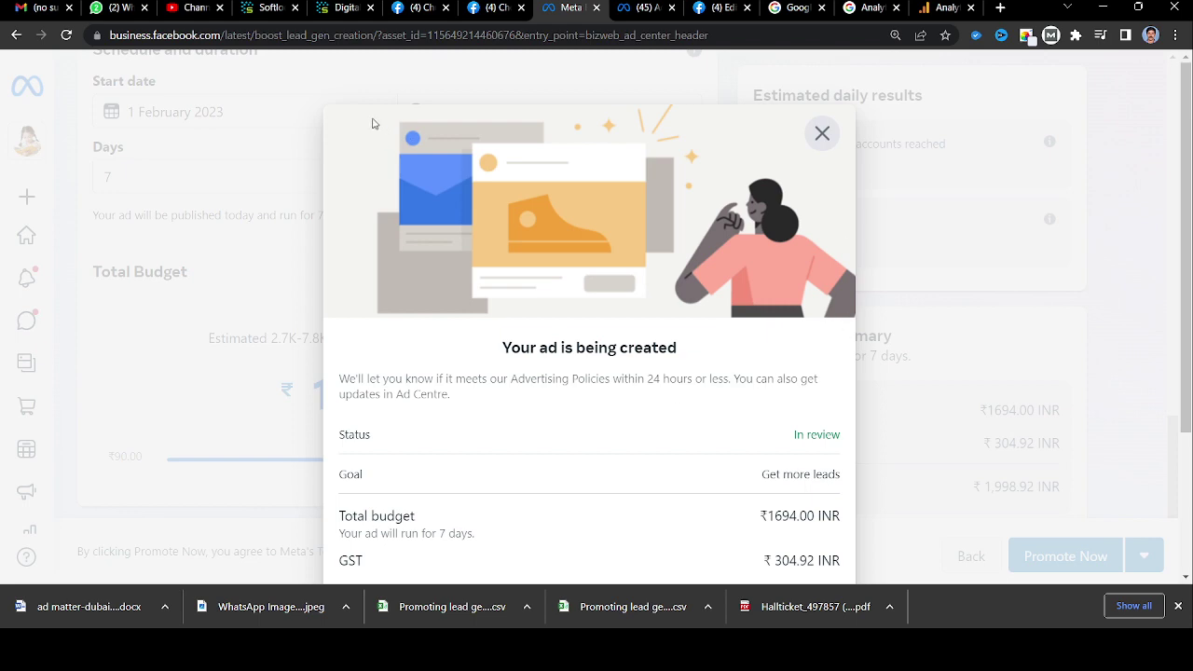
Step: Go to the Urgent Jobs Facebook page and open its Ad Centre
left_click(374, 37)
type("f")
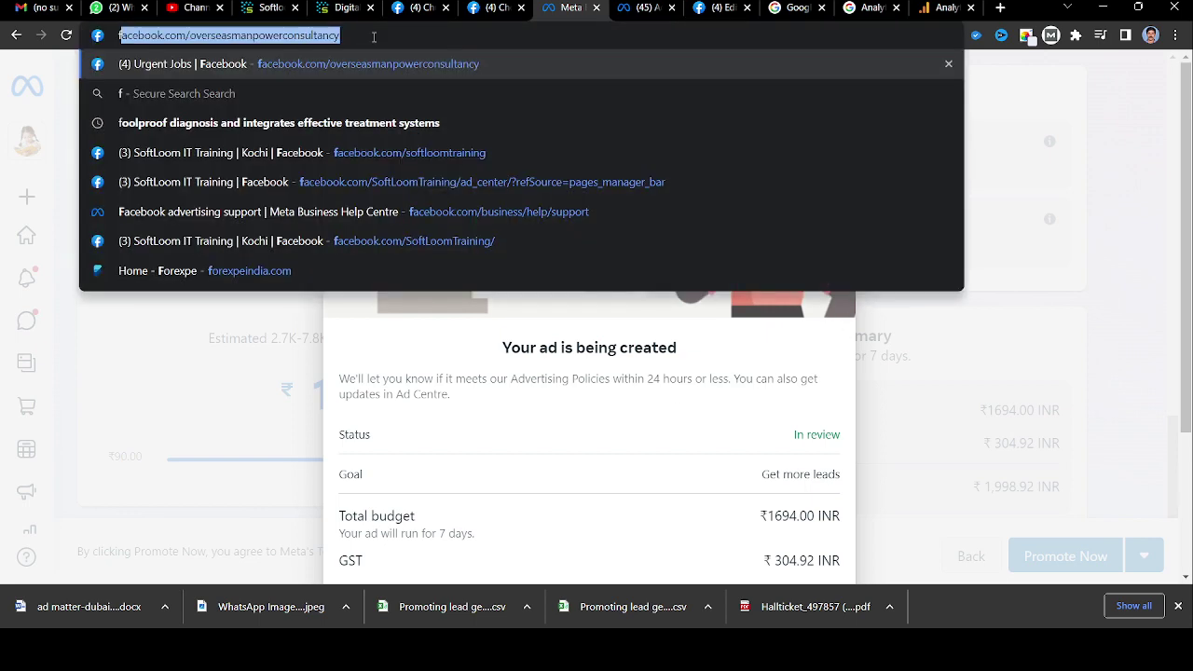
key("Return")
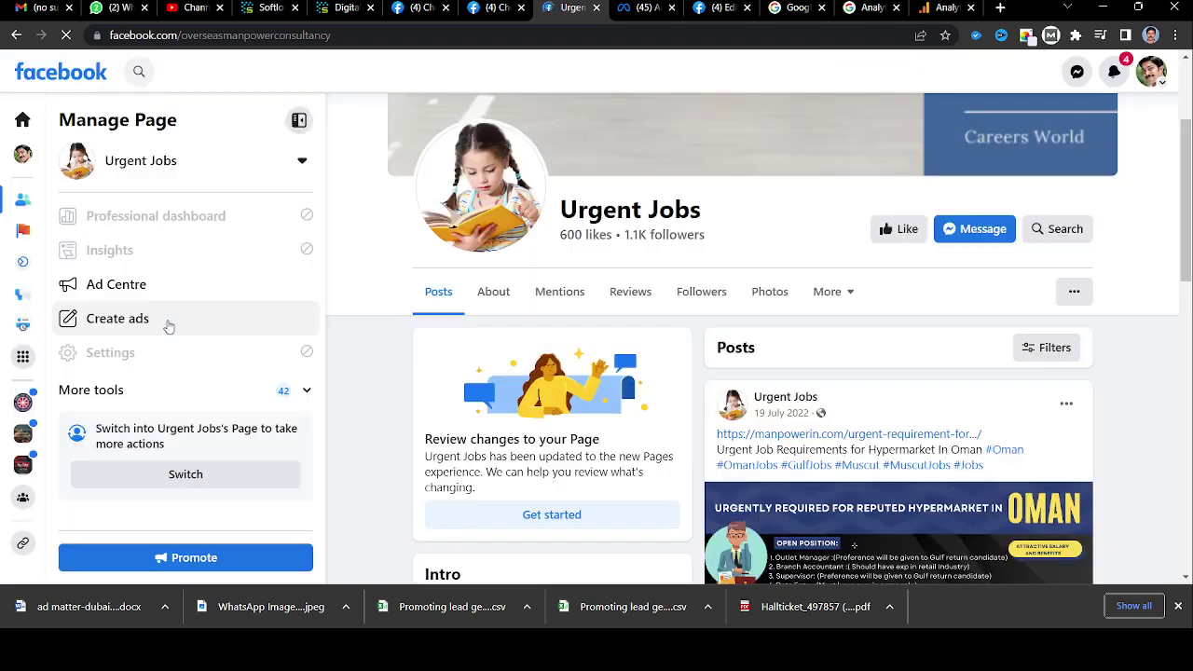
left_click(117, 287)
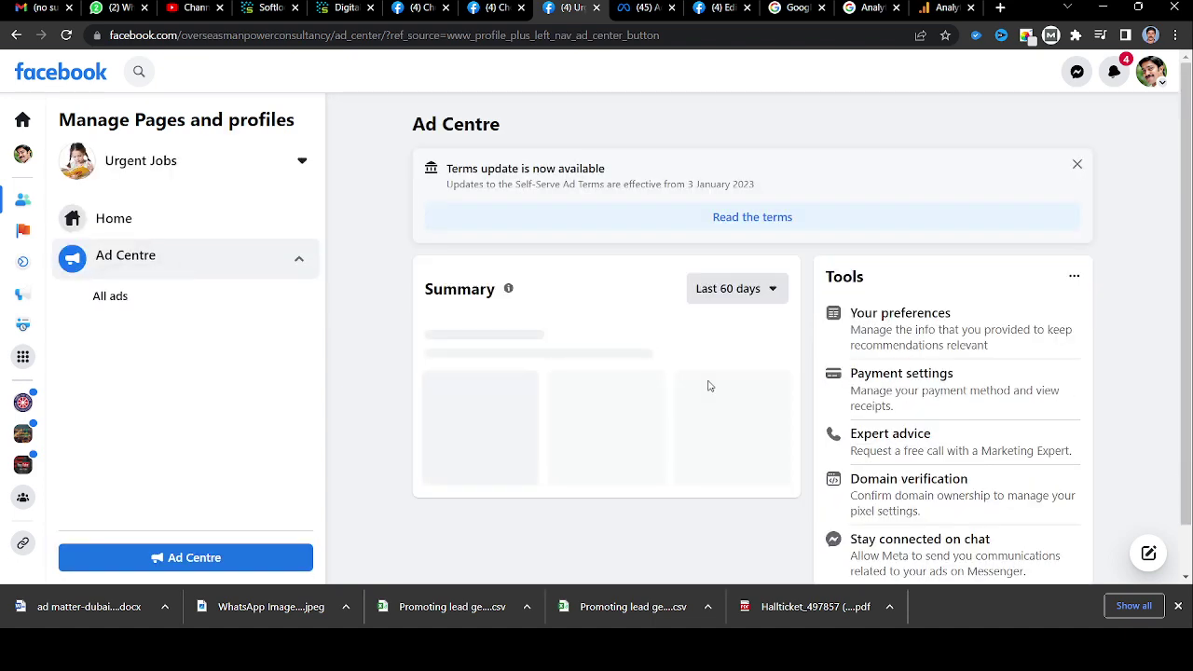
Step: Examine the new Pharmacy Regulatory Affairs Officer ad and the other lead ads in the Ad Centre, reloading the page once
scroll(708, 386, "down", 3)
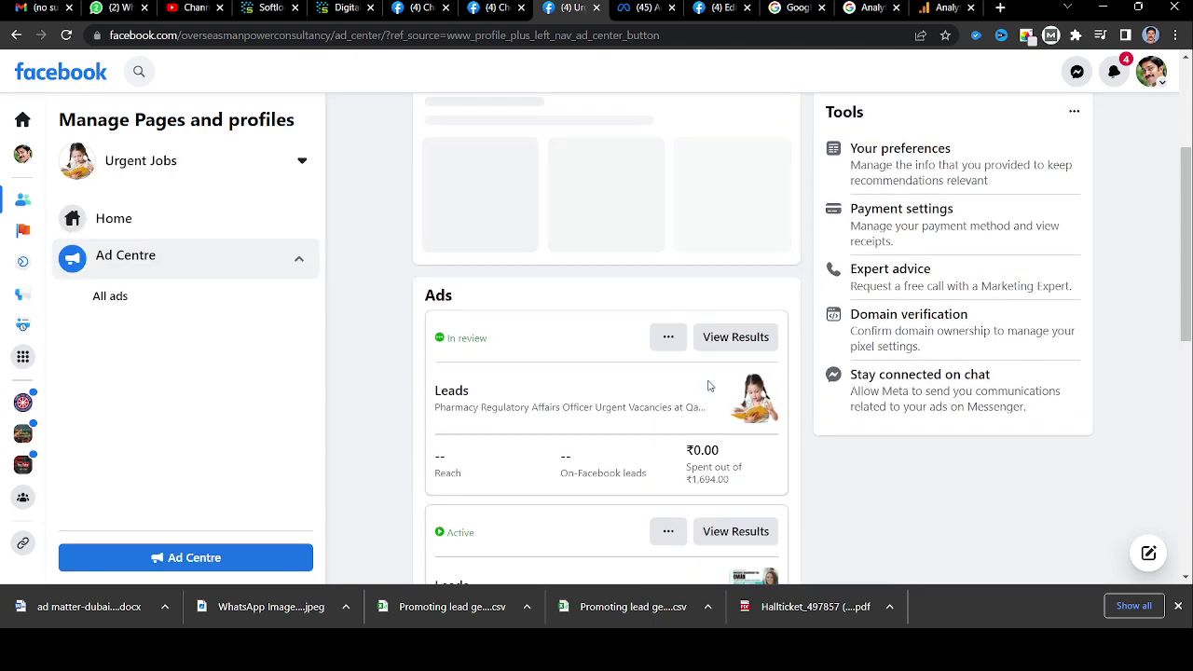
scroll(708, 386, "down", 1)
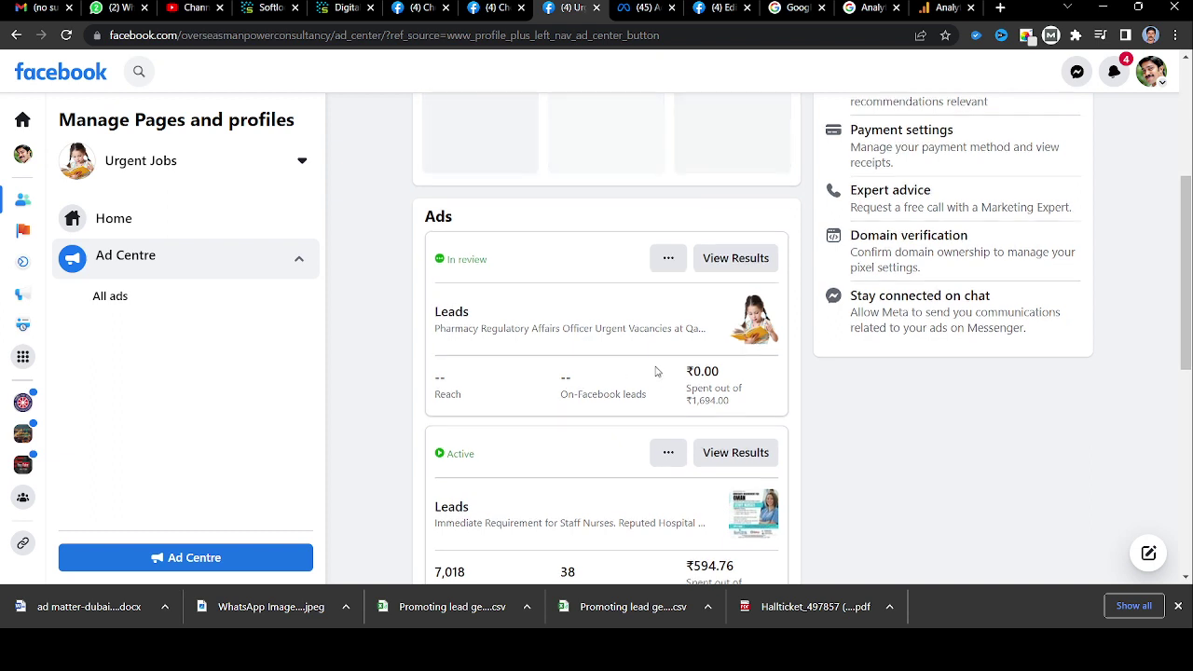
scroll(659, 370, "down", 1)
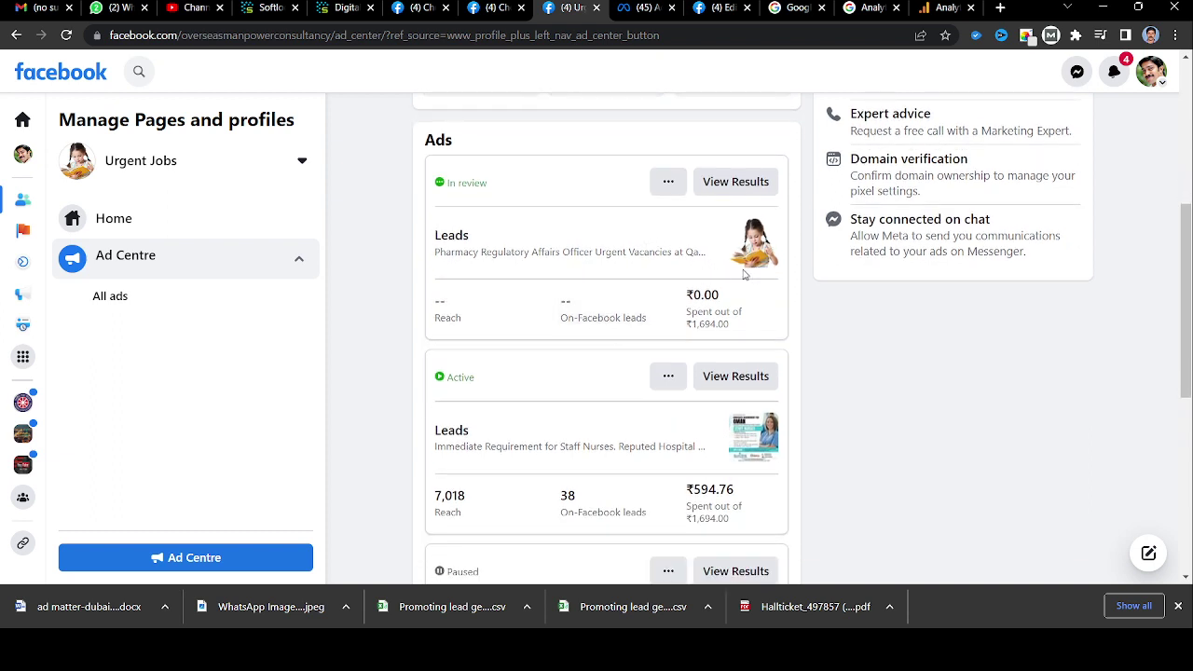
left_click(67, 36)
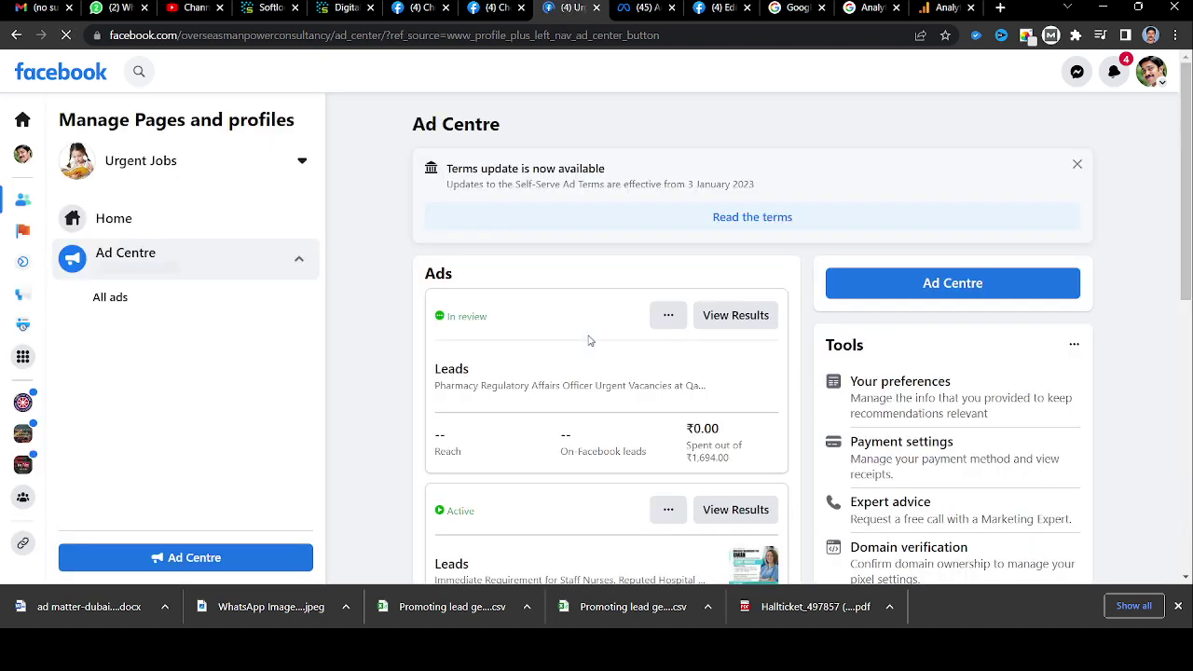
scroll(772, 400, "down", 3)
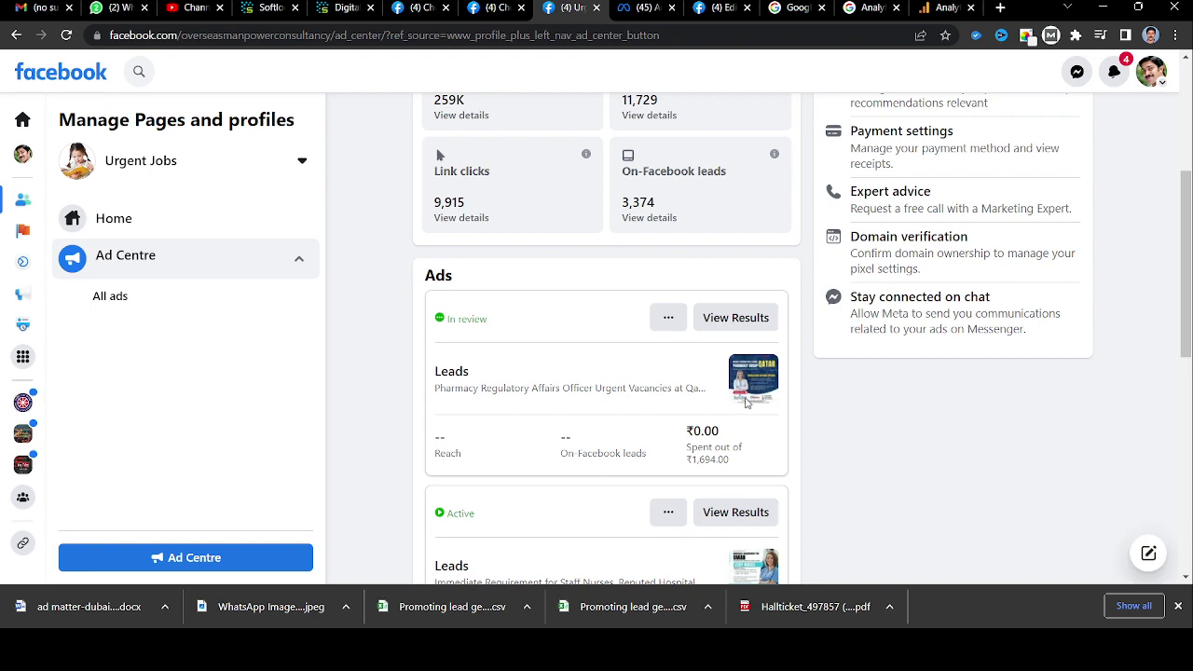
scroll(748, 401, "down", 1)
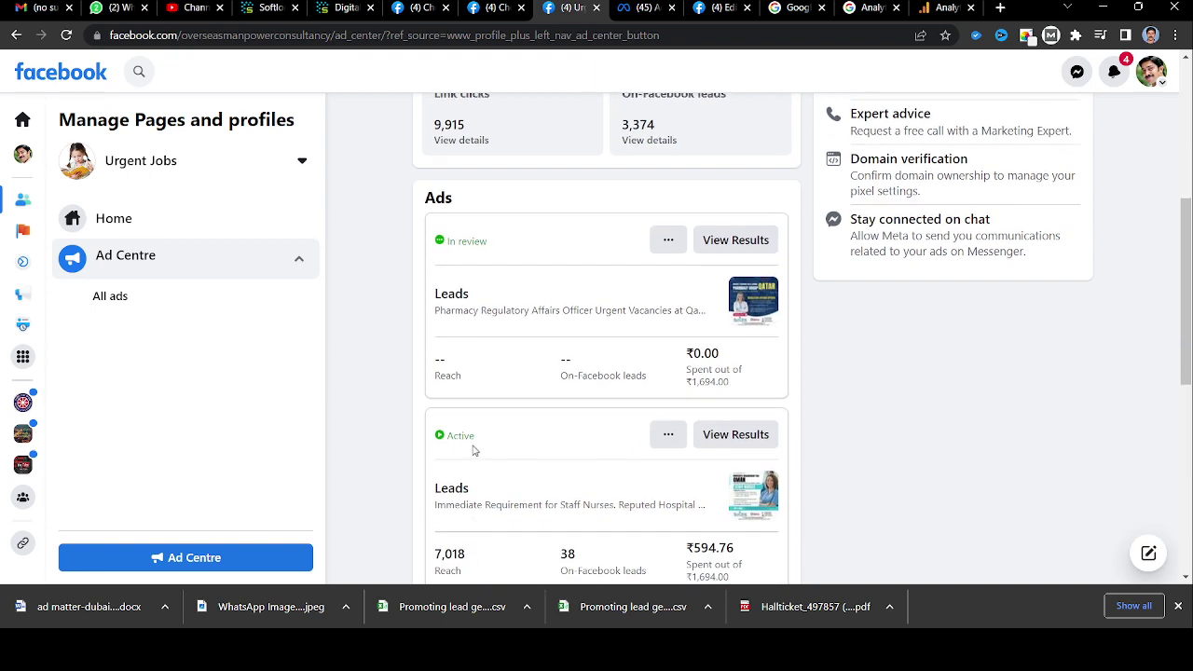
scroll(552, 470, "down", 3)
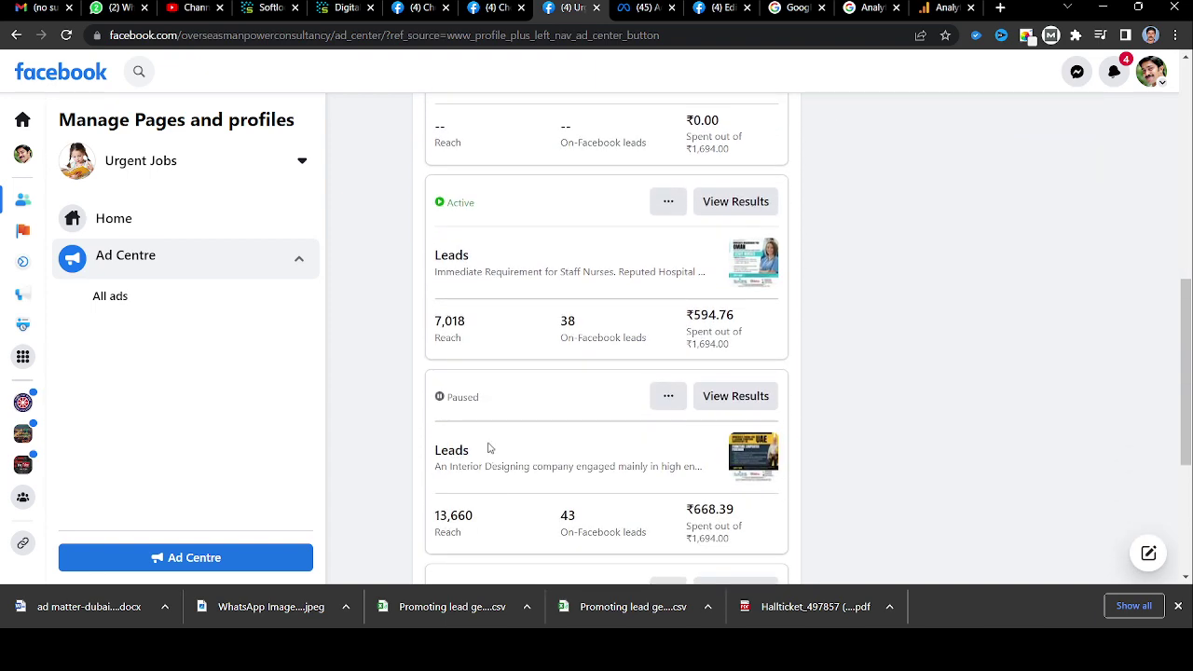
scroll(463, 413, "down", 2)
scroll(617, 421, "down", 2)
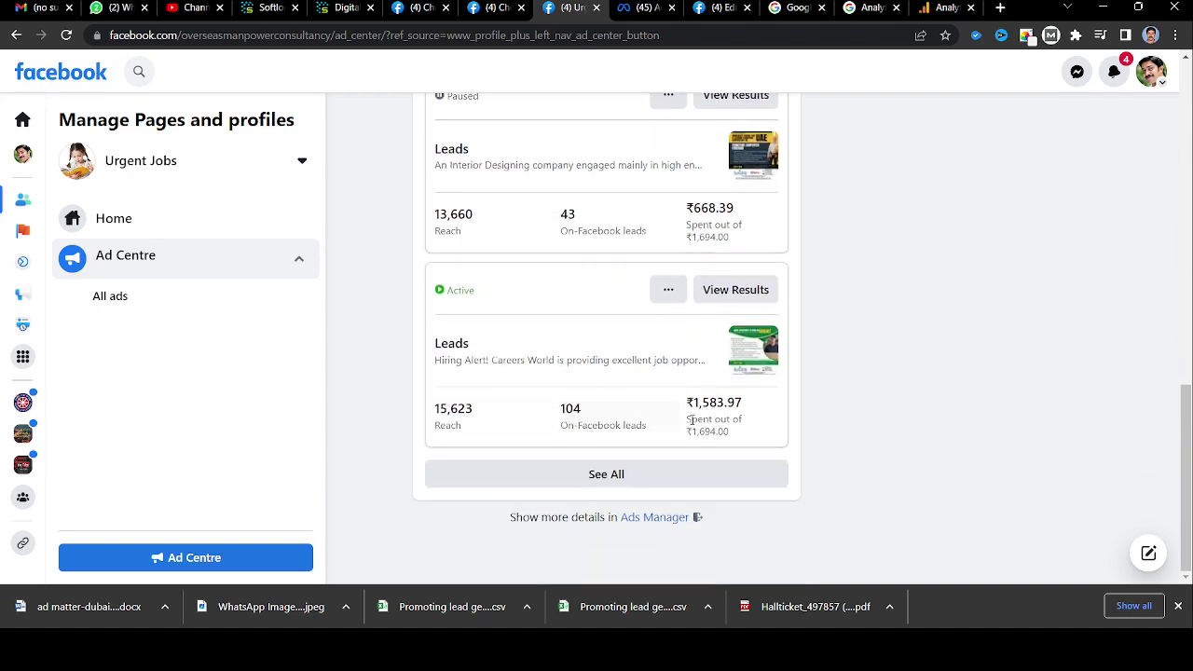
scroll(652, 368, "up", 5)
scroll(655, 369, "up", 2)
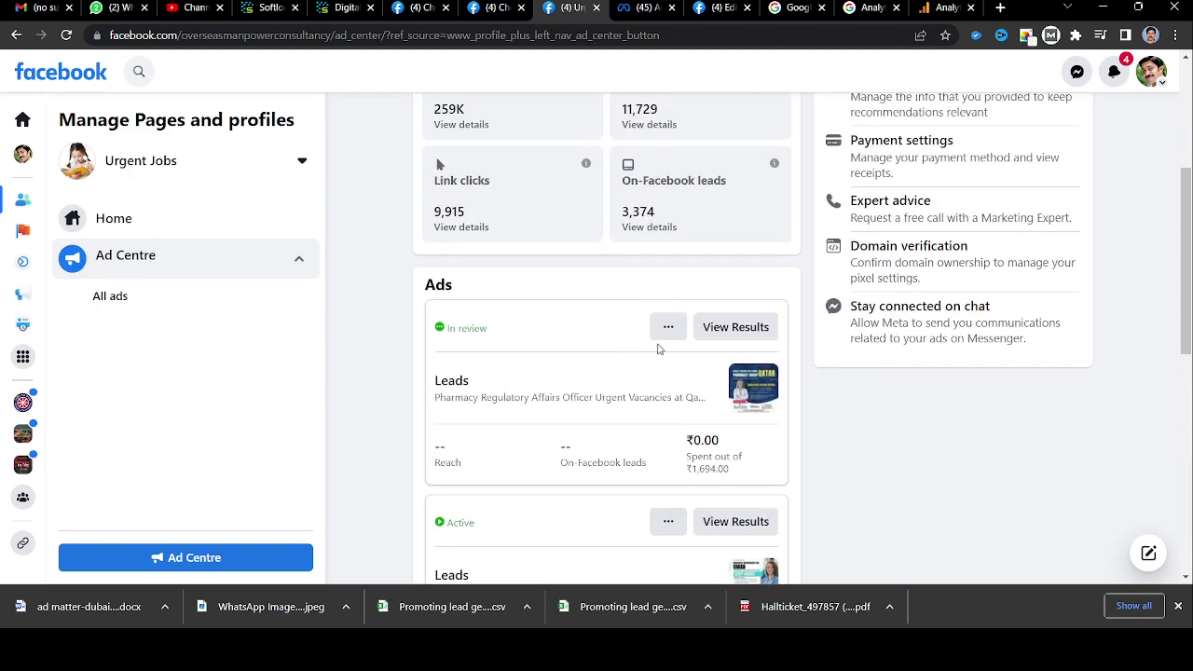